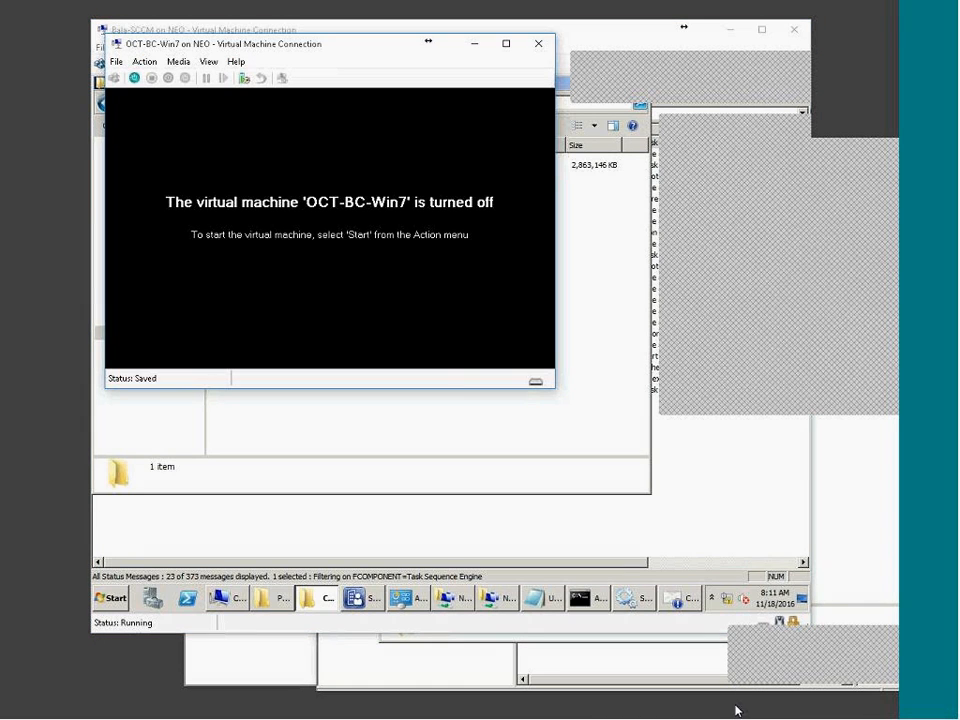
Start the OCT-BC-Win7 VM, move the RAMA DC window aside, and return to the Win7 session.
{"action": "left_click", "coordinate": [134, 78]}
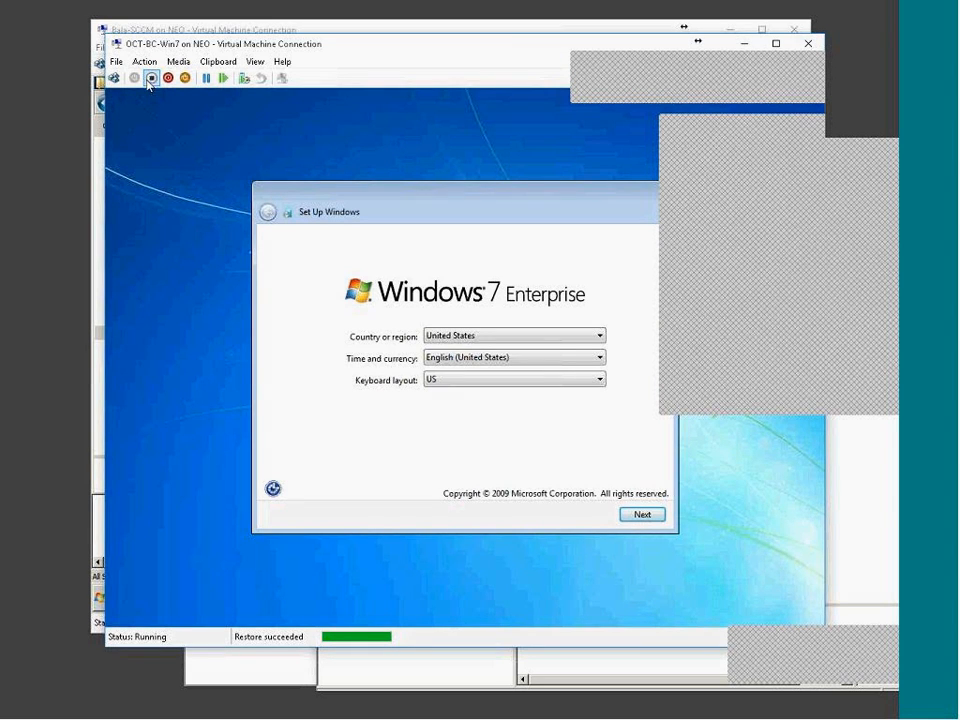
{"action": "left_click", "coordinate": [753, 702]}
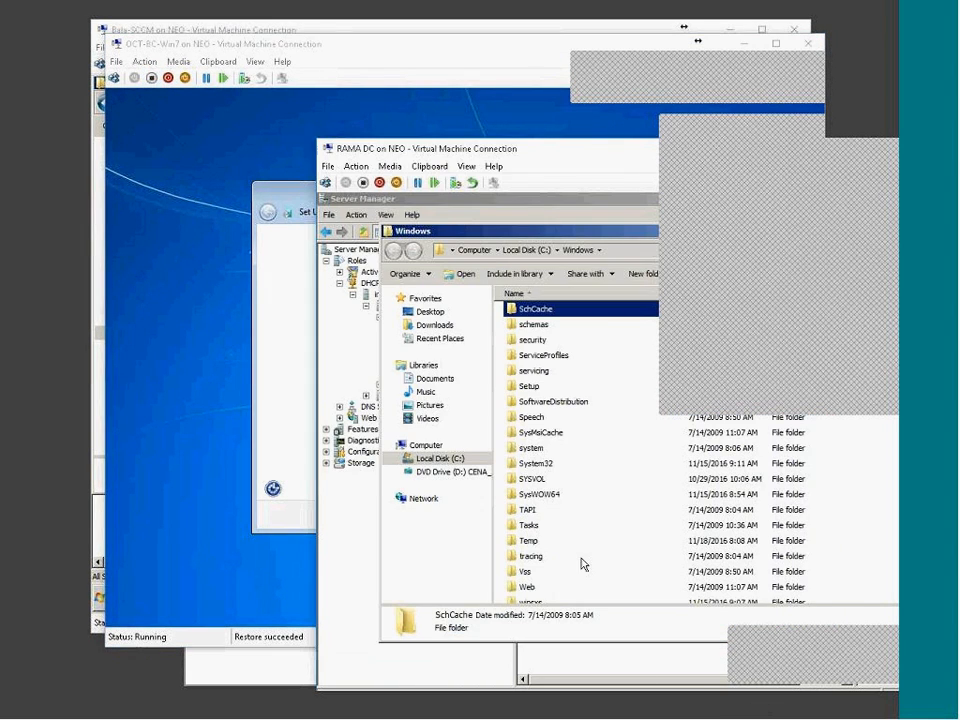
{"action": "left_click_drag", "start_coordinate": [485, 152], "coordinate": [265, 59]}
{"action": "left_click", "coordinate": [695, 713]}
In the Bala-SCCM console, list Operating System Images and select Windows 7 ENTERPRISE.
{"action": "left_click", "coordinate": [643, 716]}
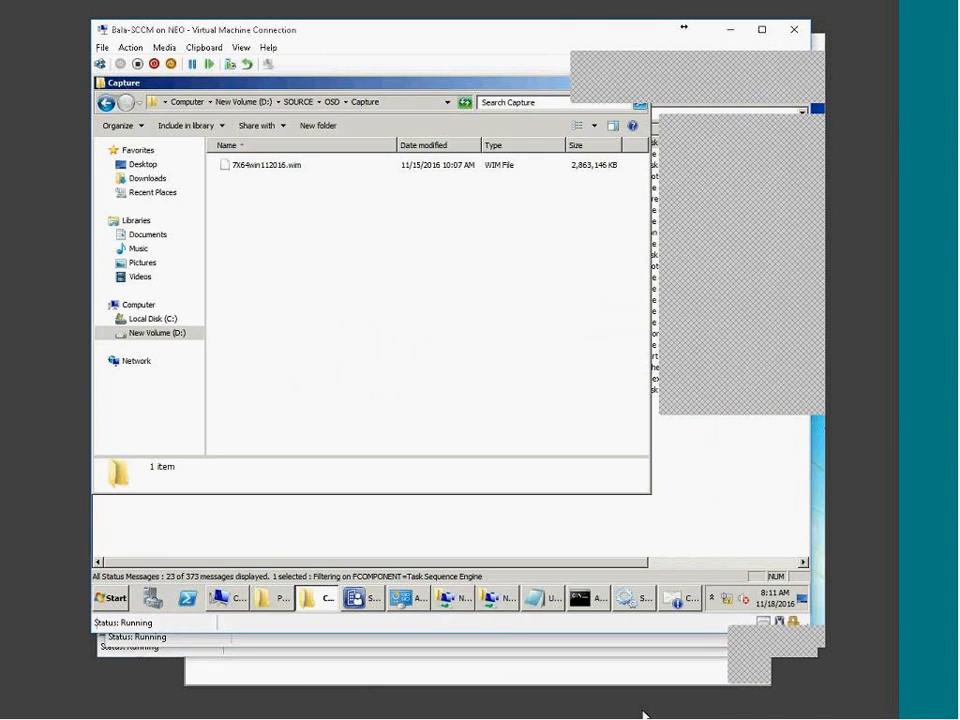
{"action": "left_click", "coordinate": [357, 598]}
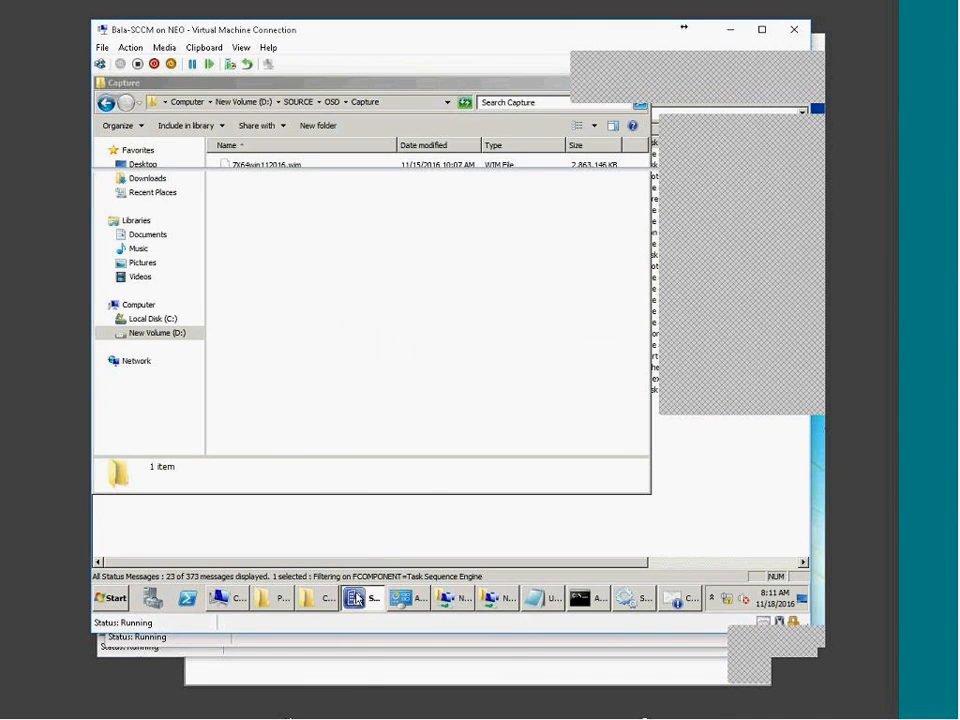
{"action": "left_click", "coordinate": [403, 259]}
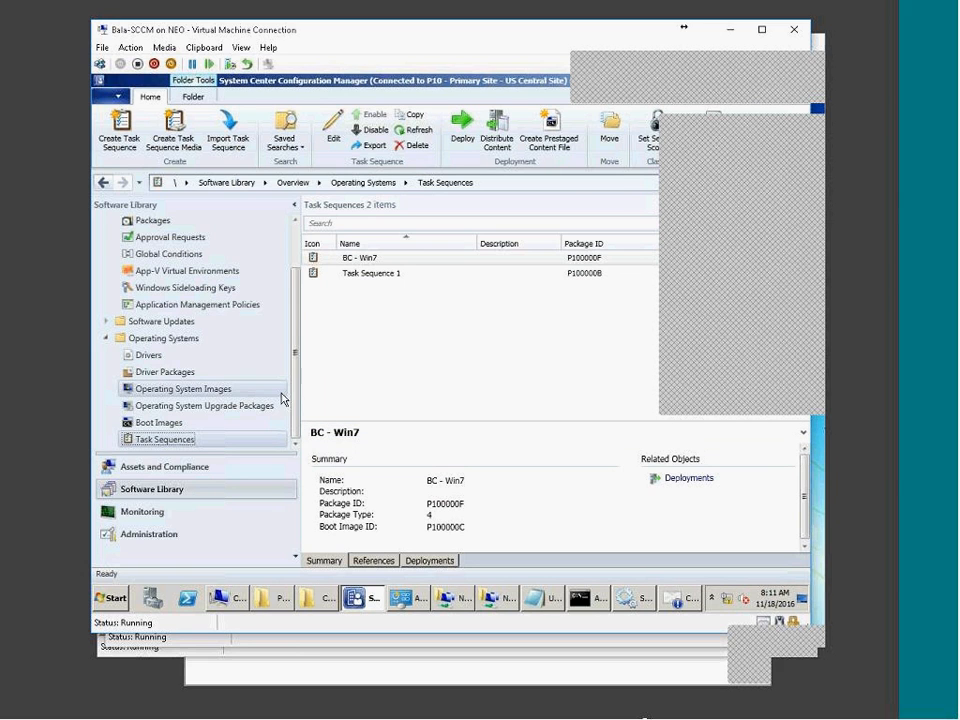
{"action": "left_click", "coordinate": [193, 392]}
{"action": "left_click", "coordinate": [415, 262]}
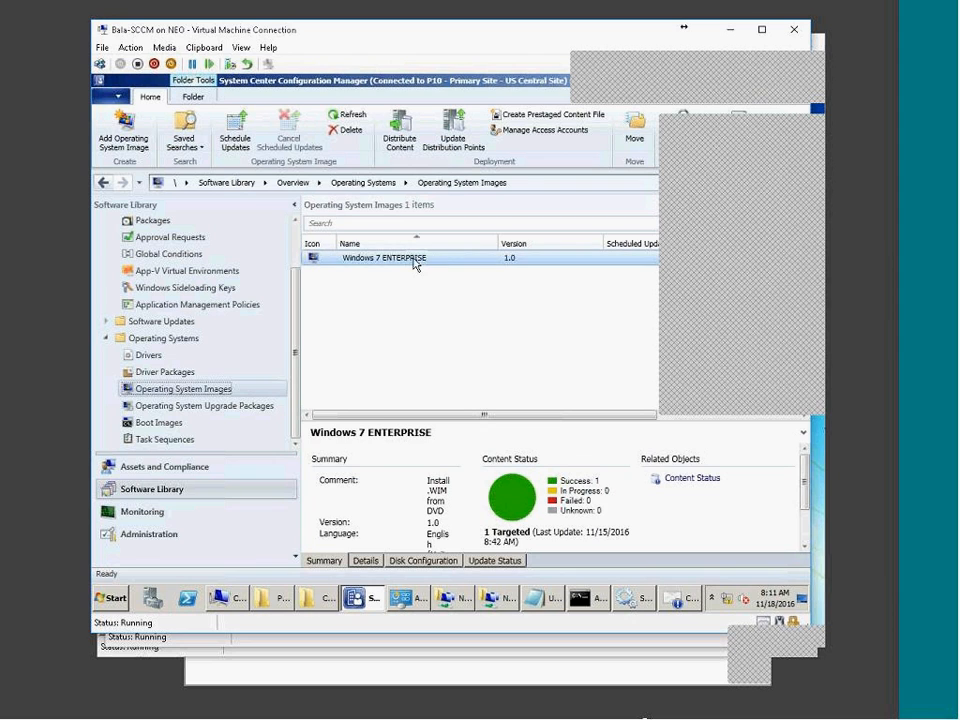
{"action": "left_click", "coordinate": [317, 598]}
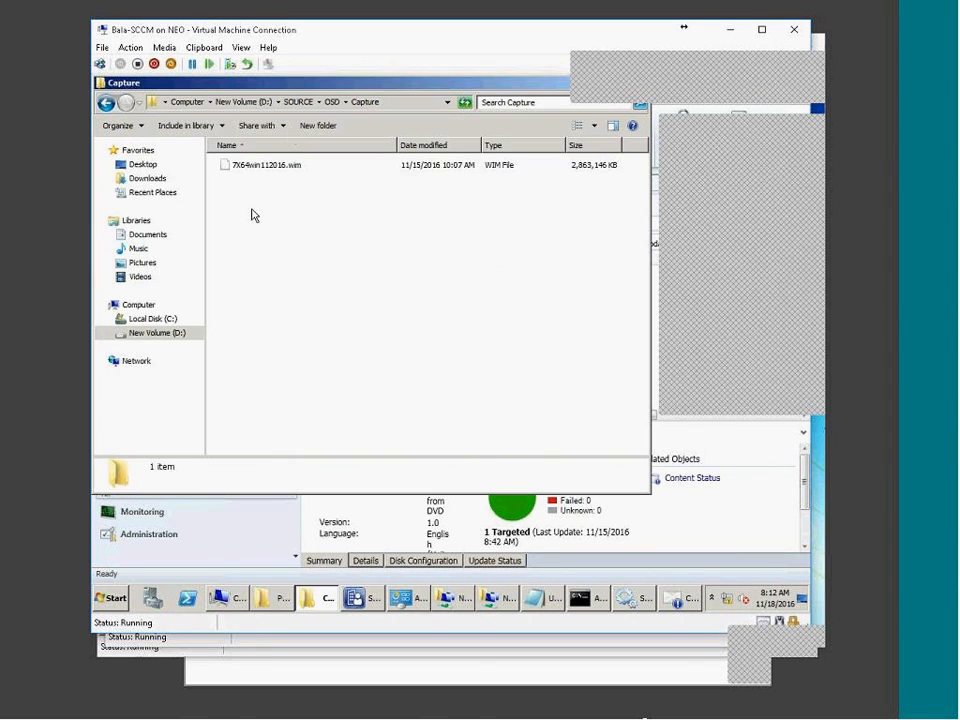
{"action": "left_click", "coordinate": [308, 598]}
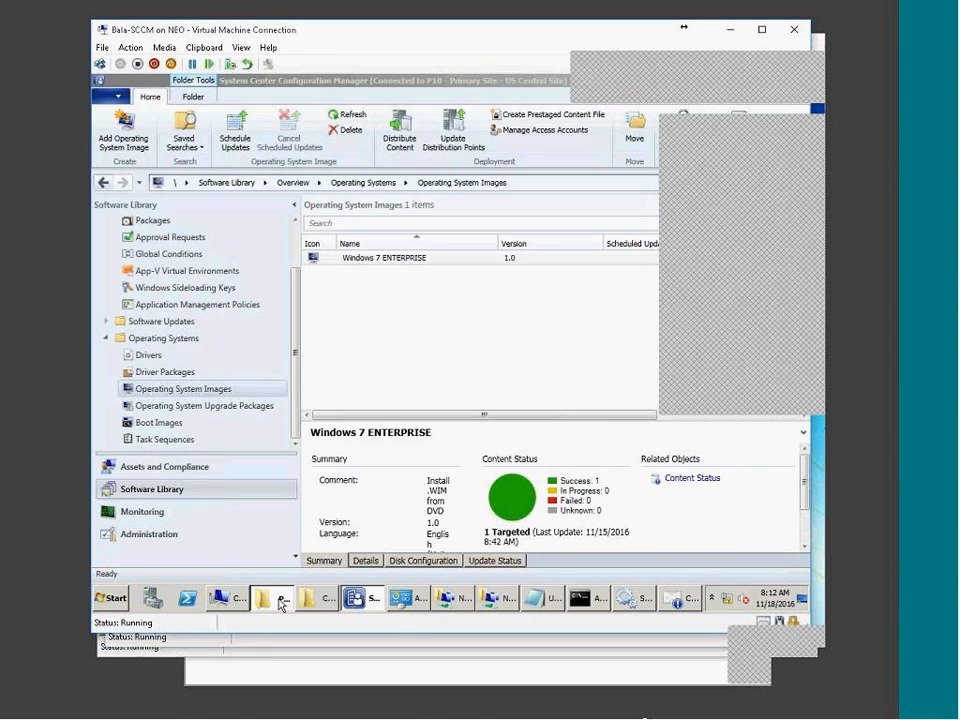
{"action": "left_click", "coordinate": [280, 600]}
{"action": "left_click", "coordinate": [317, 100]}
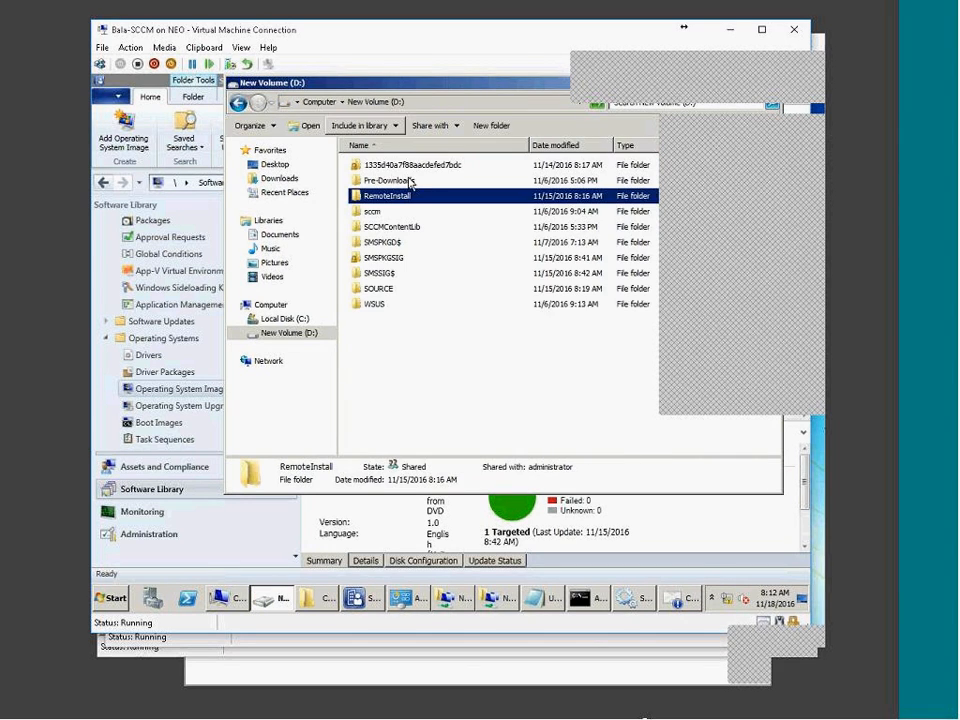
{"action": "double_click", "coordinate": [375, 288]}
{"action": "double_click", "coordinate": [375, 165]}
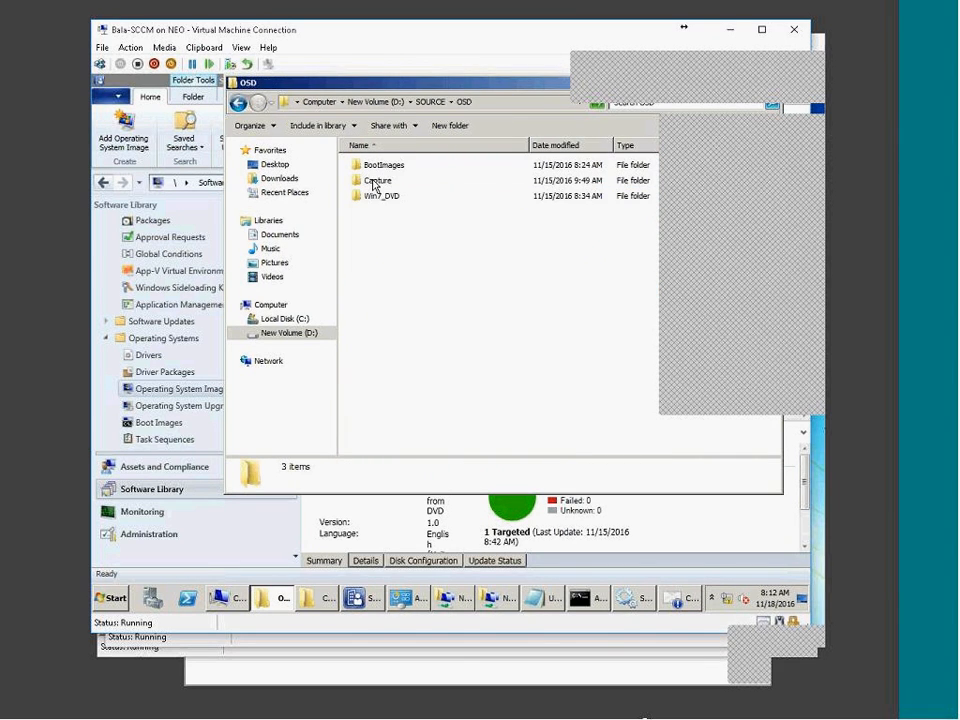
{"action": "double_click", "coordinate": [381, 197]}
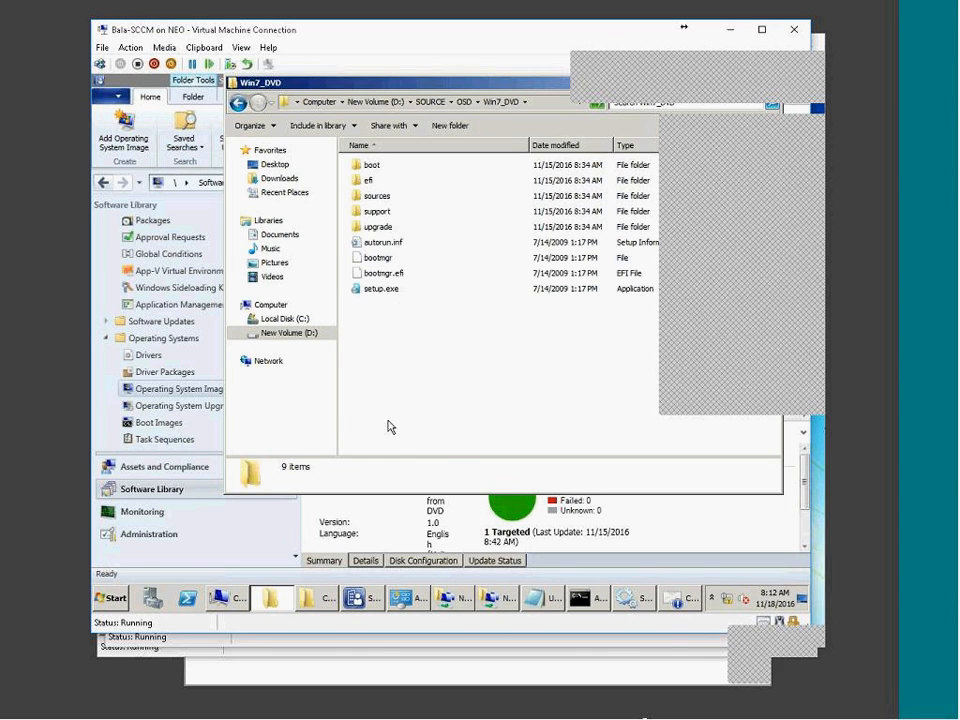
{"action": "left_click", "coordinate": [207, 452]}
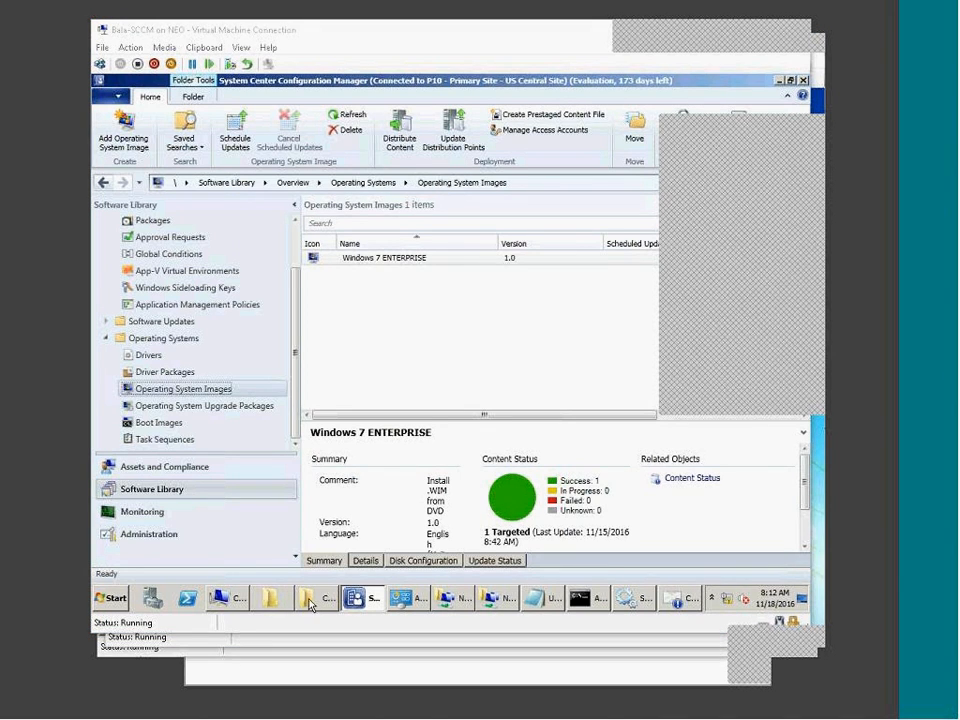
Open the BC - Win7 task sequence in the editor from the Task Sequences list.
{"action": "left_click", "coordinate": [200, 407]}
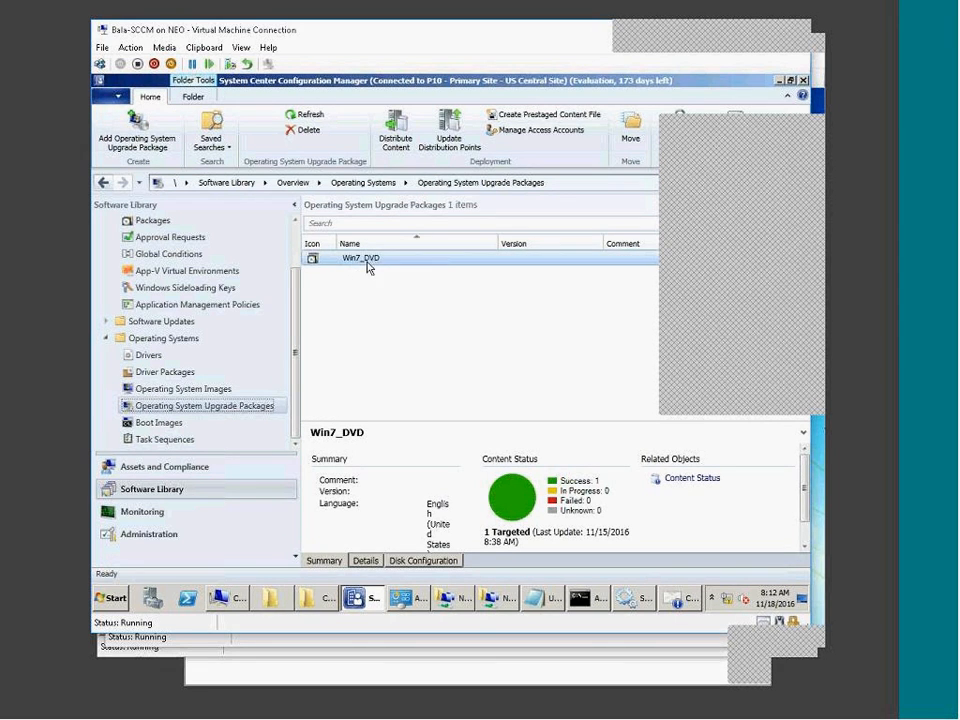
{"action": "left_click", "coordinate": [172, 440]}
{"action": "left_click", "coordinate": [400, 258]}
{"action": "right_click", "coordinate": [385, 256]}
{"action": "left_click", "coordinate": [418, 267]}
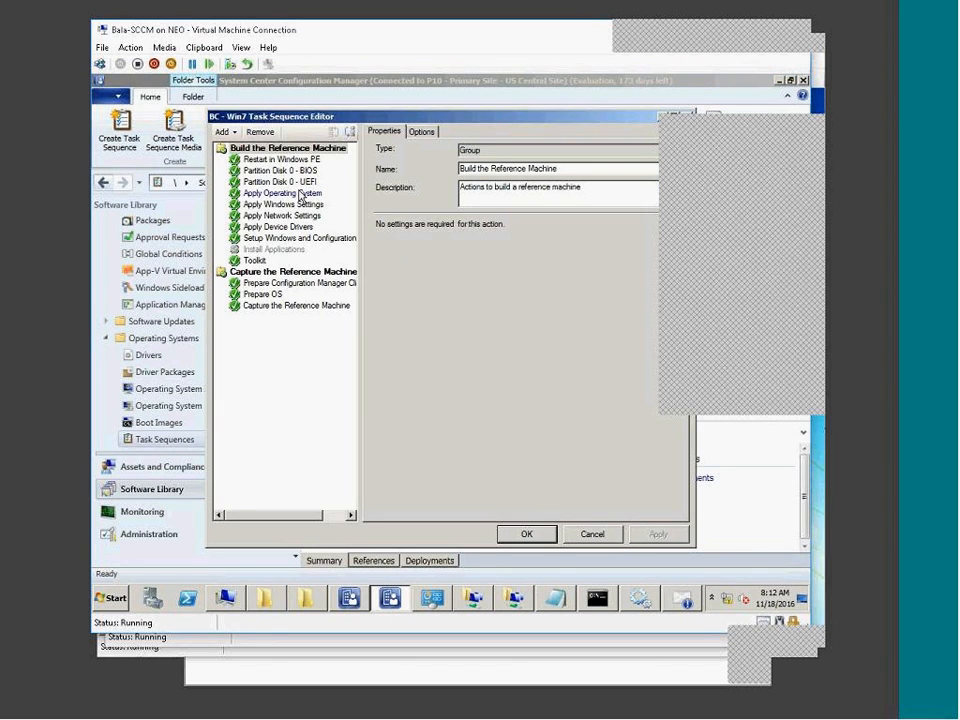
Point the Apply Operating System step at the Win7_DVD en-US installation source package.
{"action": "left_click", "coordinate": [290, 194]}
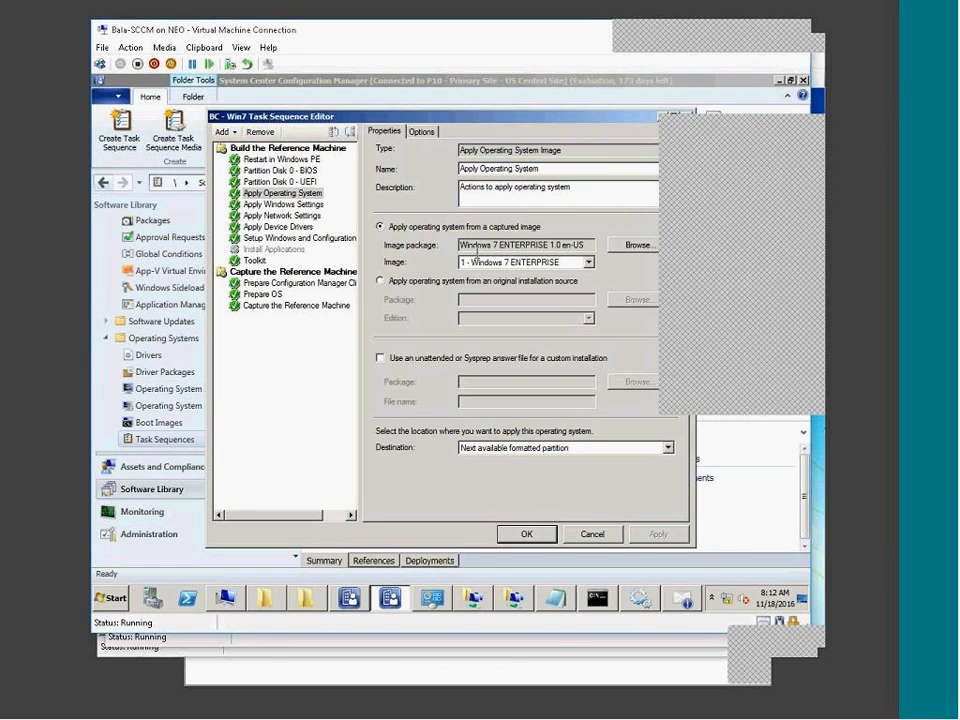
{"action": "left_click", "coordinate": [639, 244]}
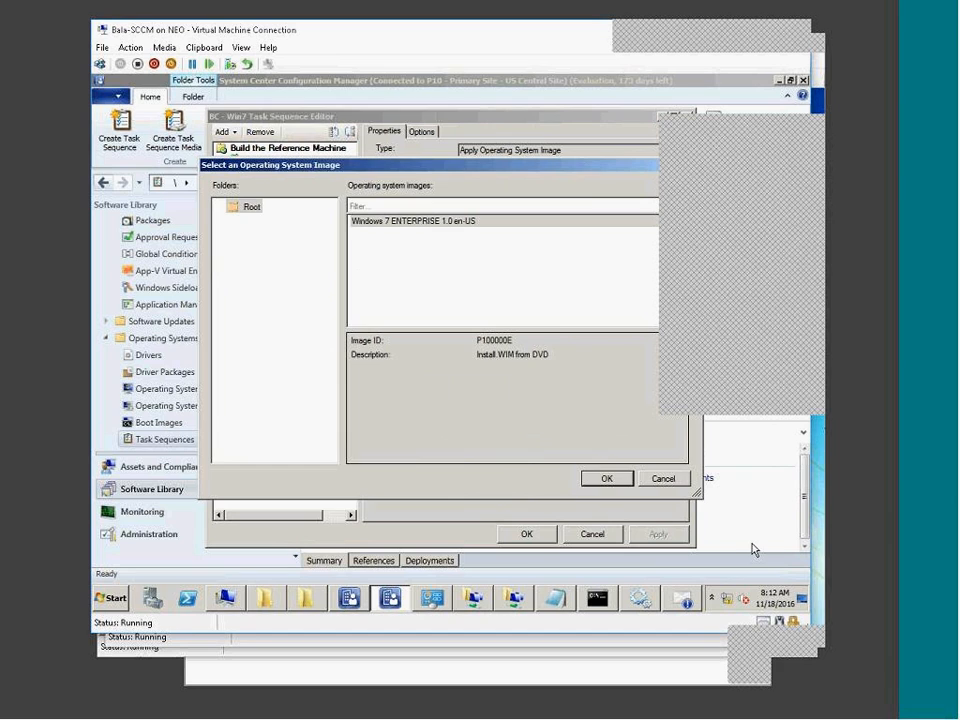
{"action": "left_click", "coordinate": [664, 479]}
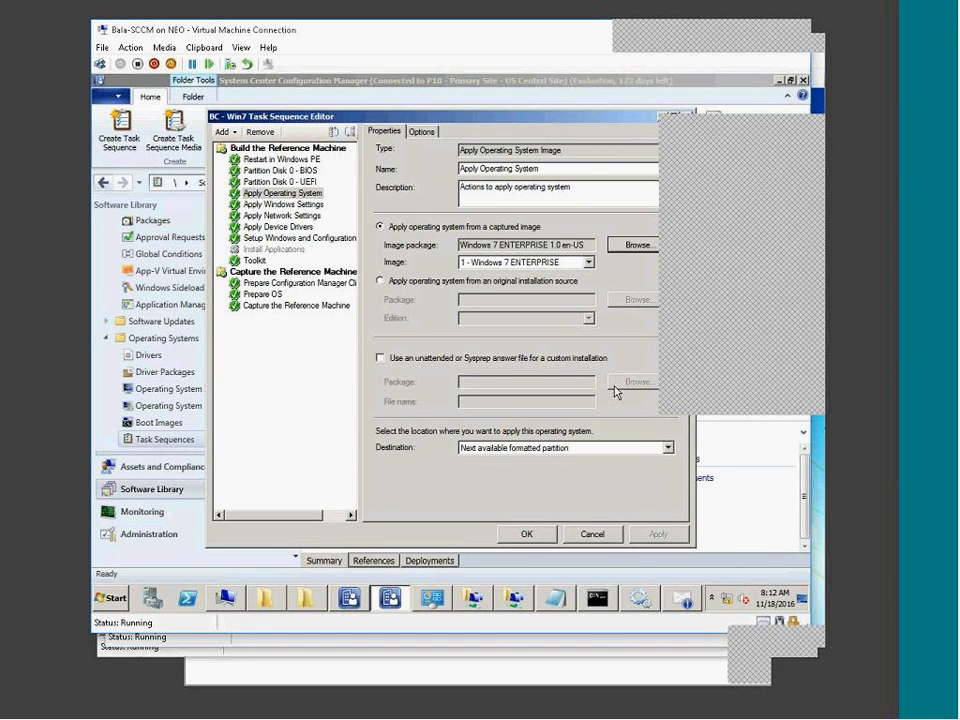
{"action": "left_click", "coordinate": [380, 280]}
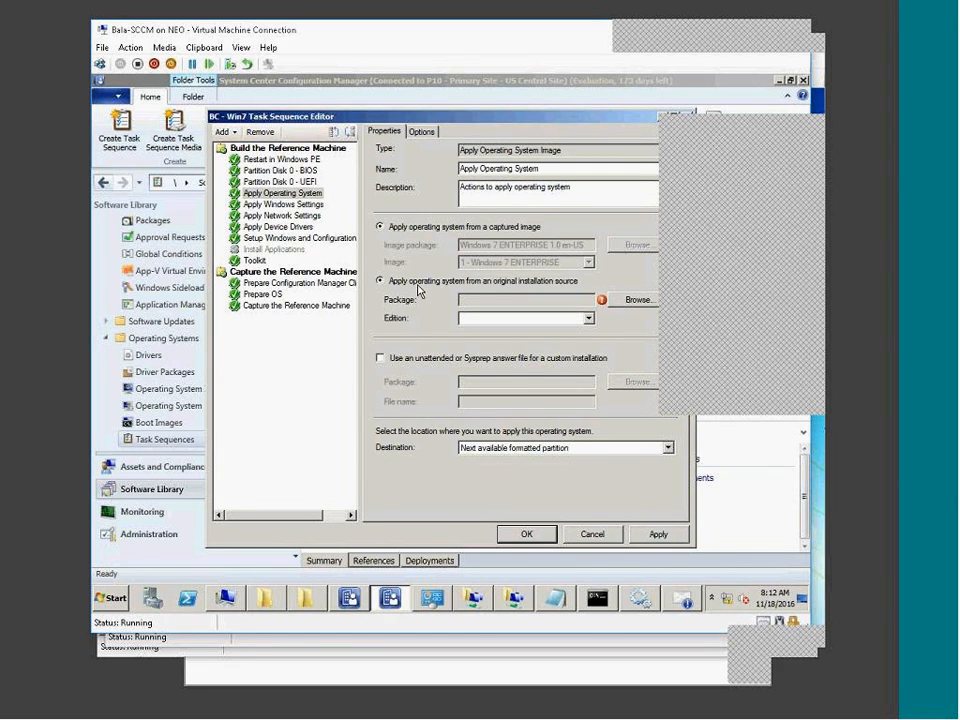
{"action": "left_click_drag", "start_coordinate": [484, 124], "coordinate": [373, 114]}
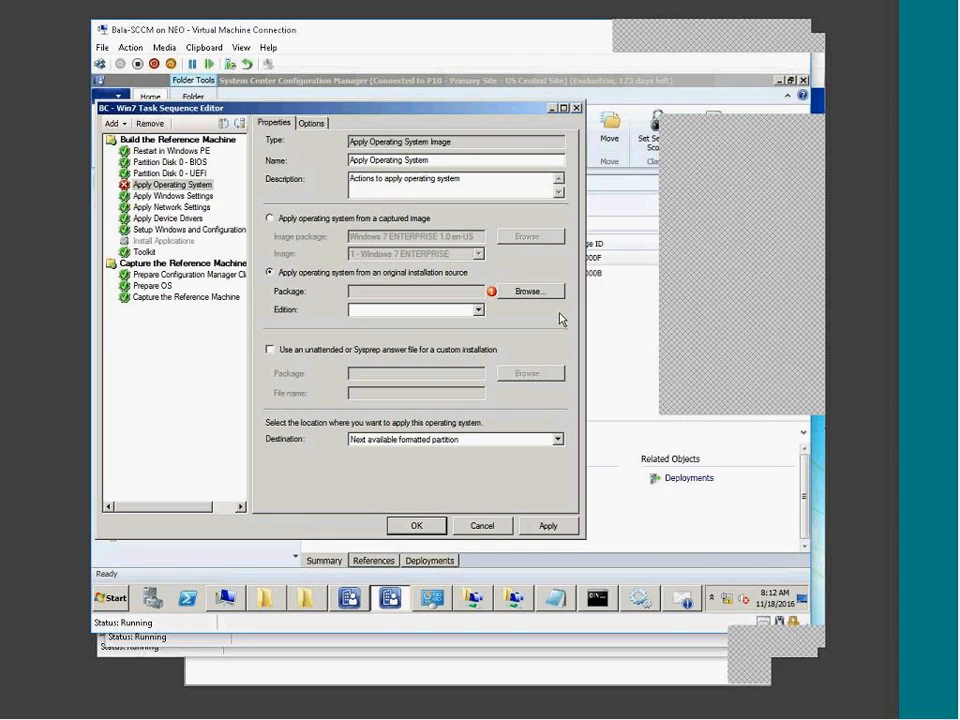
{"action": "left_click", "coordinate": [525, 293]}
{"action": "left_click", "coordinate": [403, 221]}
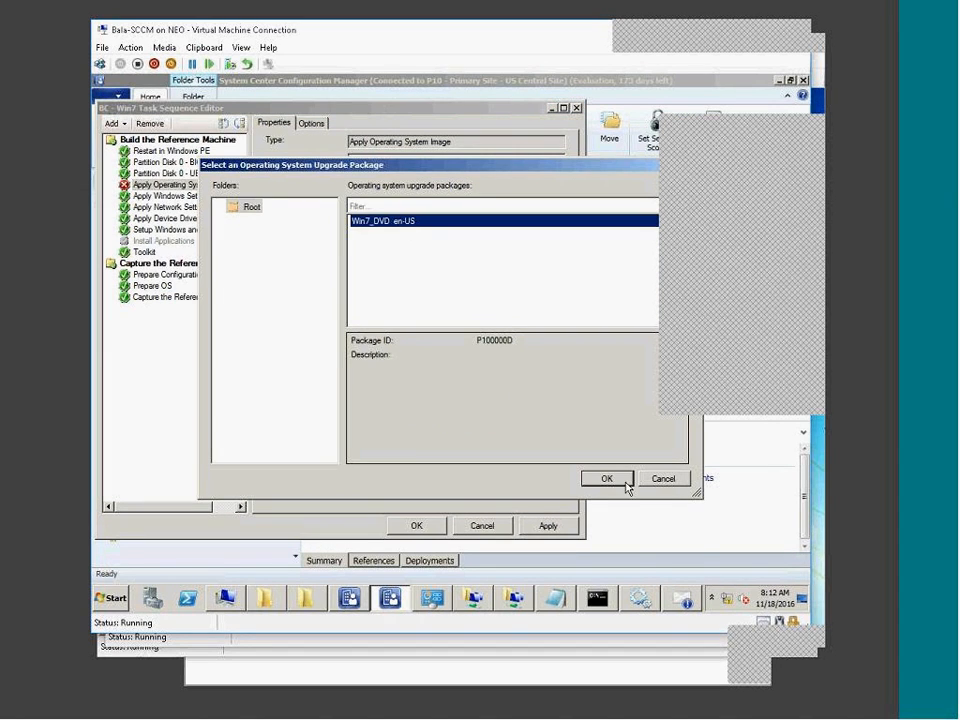
{"action": "left_click", "coordinate": [610, 480]}
{"action": "left_click", "coordinate": [456, 314]}
{"action": "left_click", "coordinate": [456, 314]}
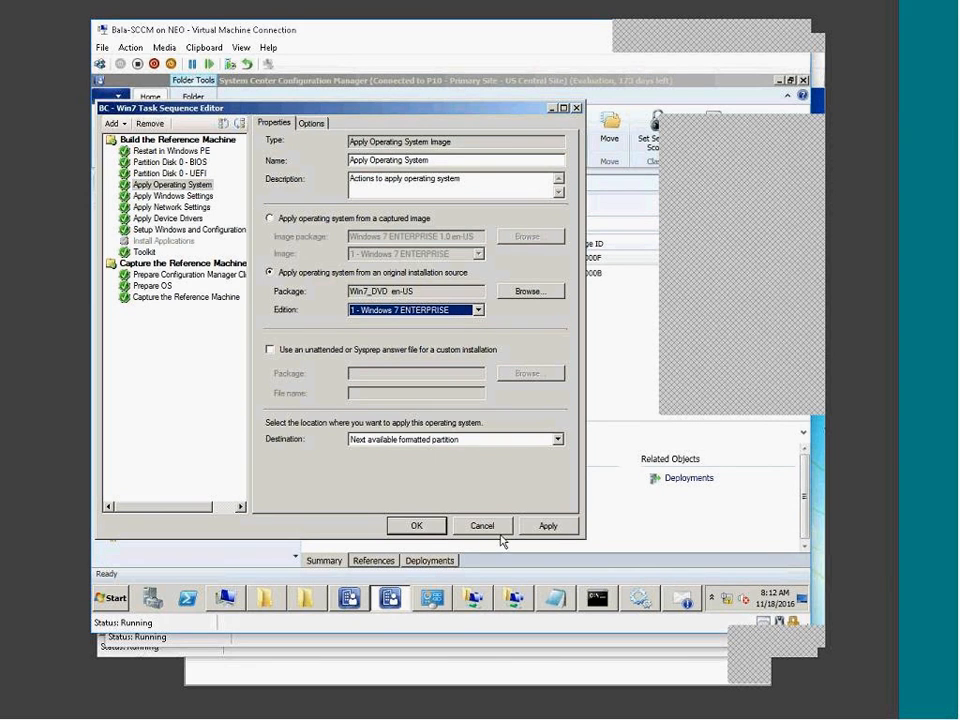
Toggle between captured image and original source, then cancel the editor without saving.
{"action": "left_click", "coordinate": [351, 222]}
{"action": "left_click", "coordinate": [361, 272]}
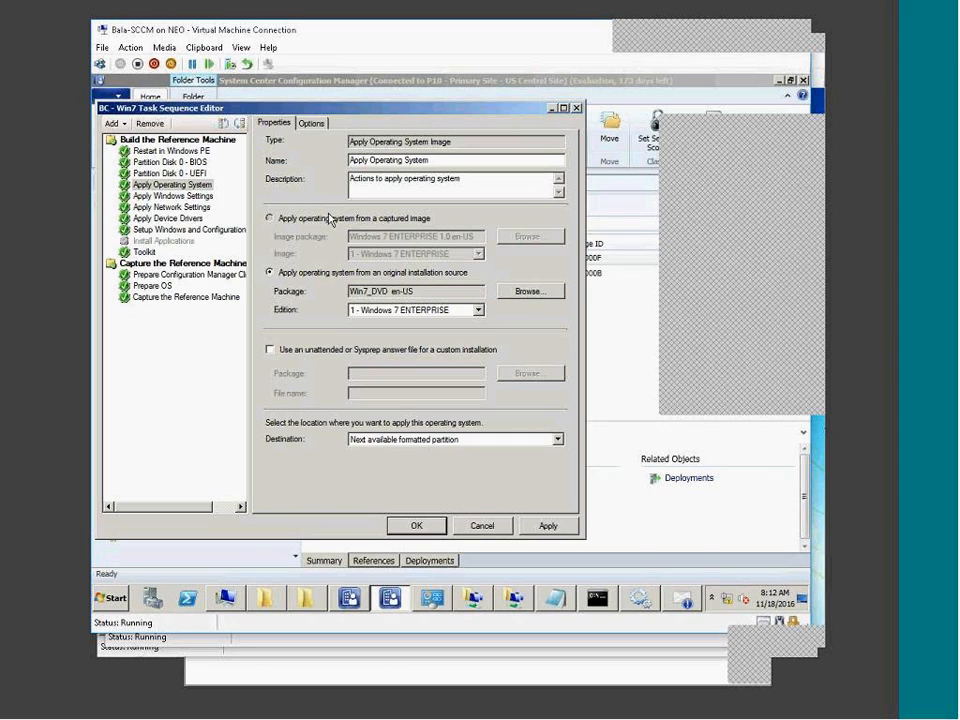
{"action": "left_click", "coordinate": [330, 219]}
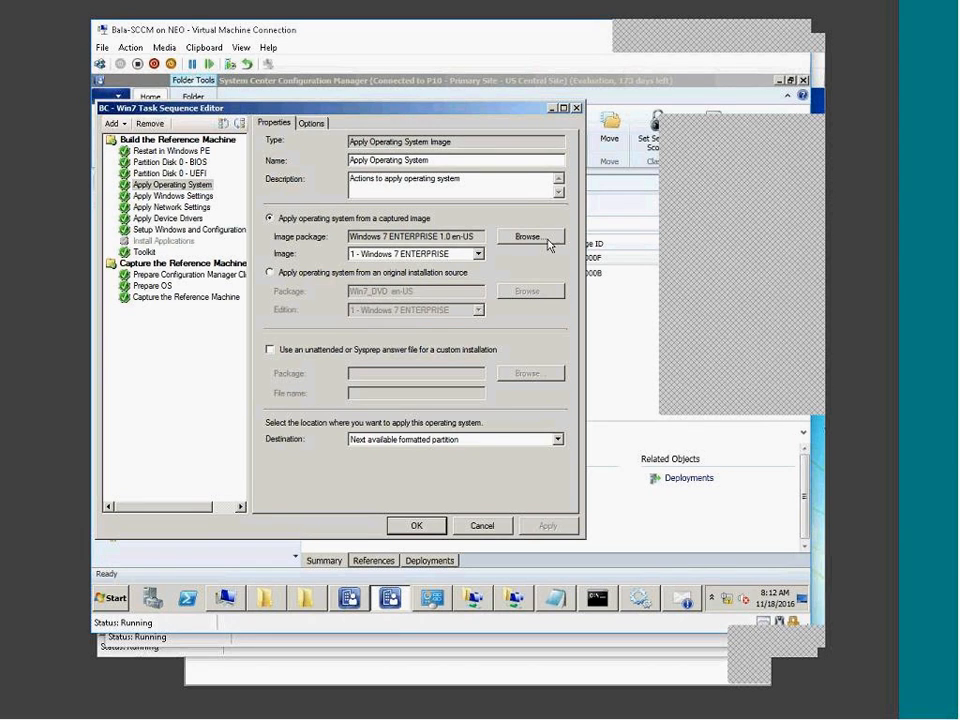
{"action": "left_click", "coordinate": [401, 275]}
{"action": "left_click", "coordinate": [482, 527]}
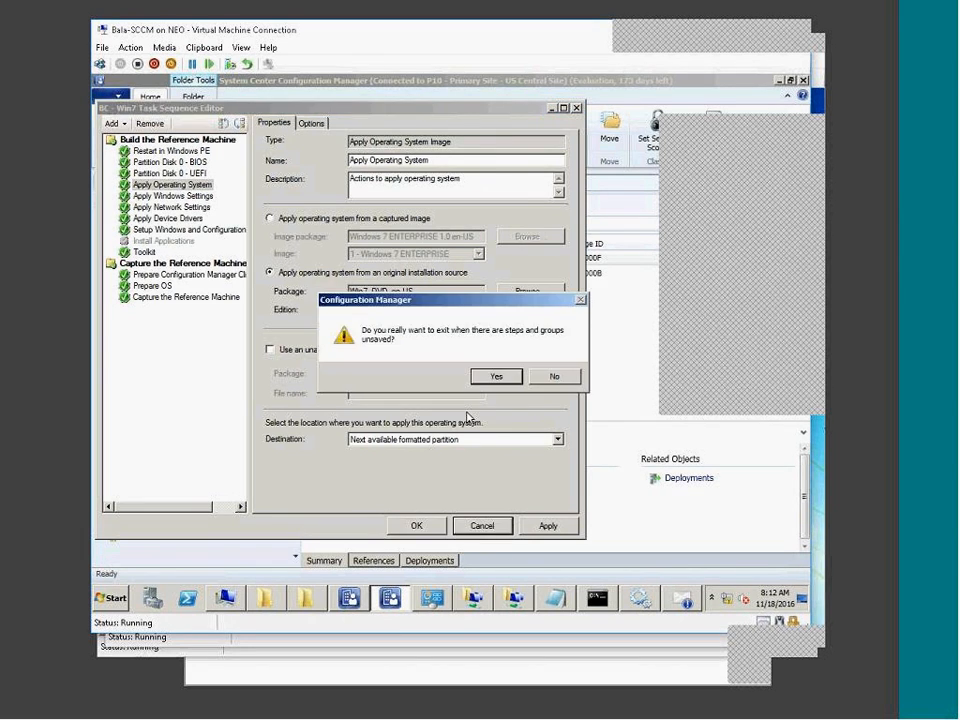
{"action": "left_click", "coordinate": [493, 378]}
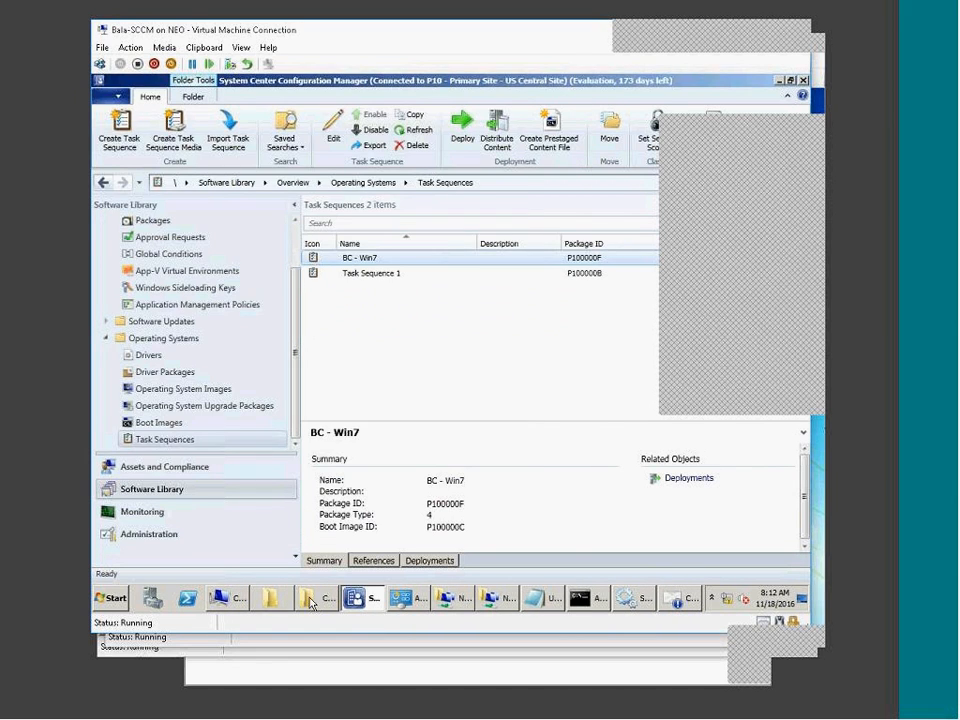
Select the Win7_DVD upgrade package, then show Operating System Images and the Capture folder.
{"action": "left_click", "coordinate": [318, 599]}
{"action": "left_click", "coordinate": [318, 599]}
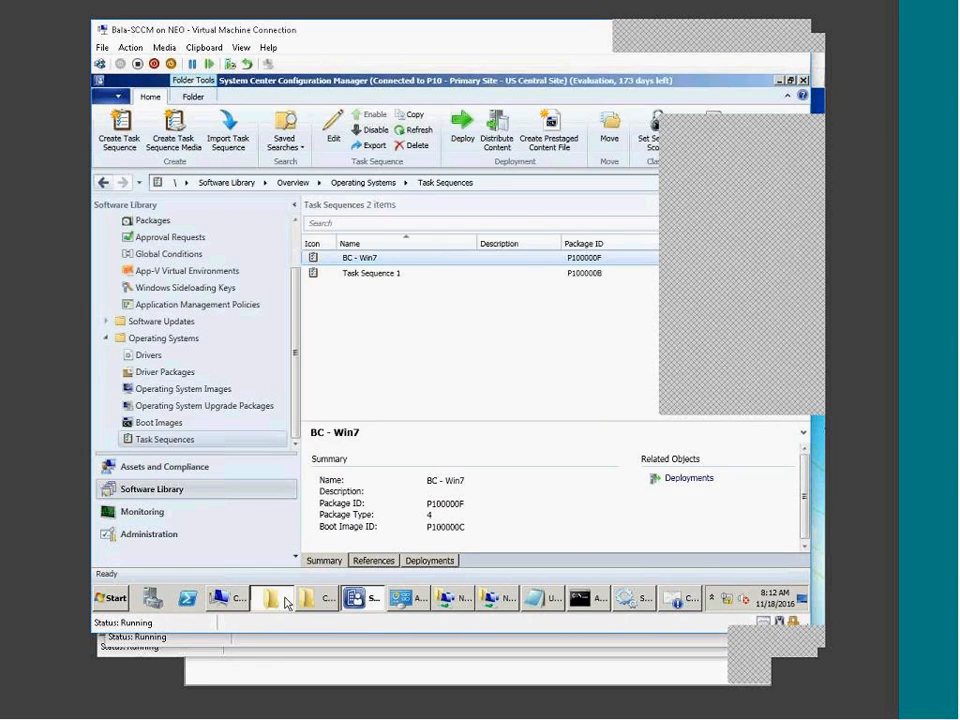
{"action": "left_click", "coordinate": [270, 598]}
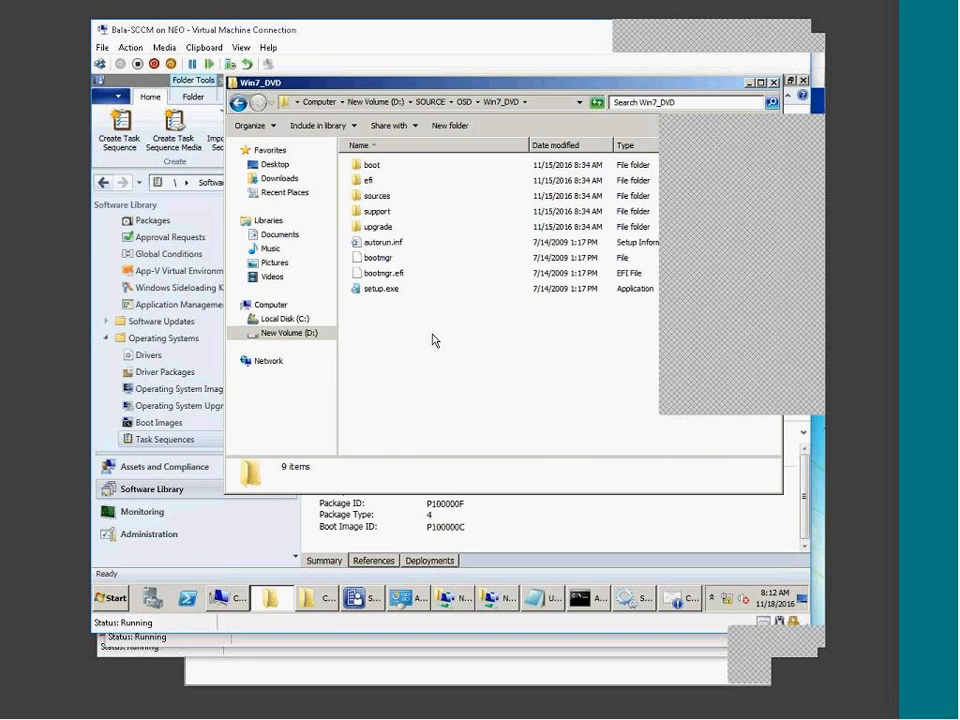
{"action": "left_click", "coordinate": [287, 500]}
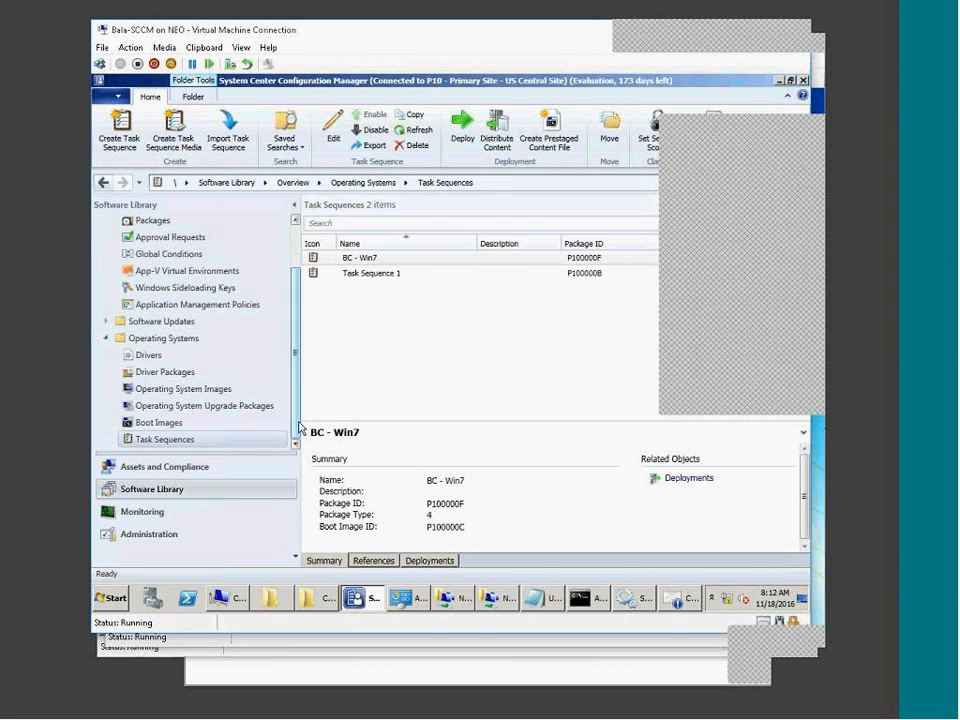
{"action": "left_click", "coordinate": [178, 406]}
{"action": "left_click", "coordinate": [359, 262]}
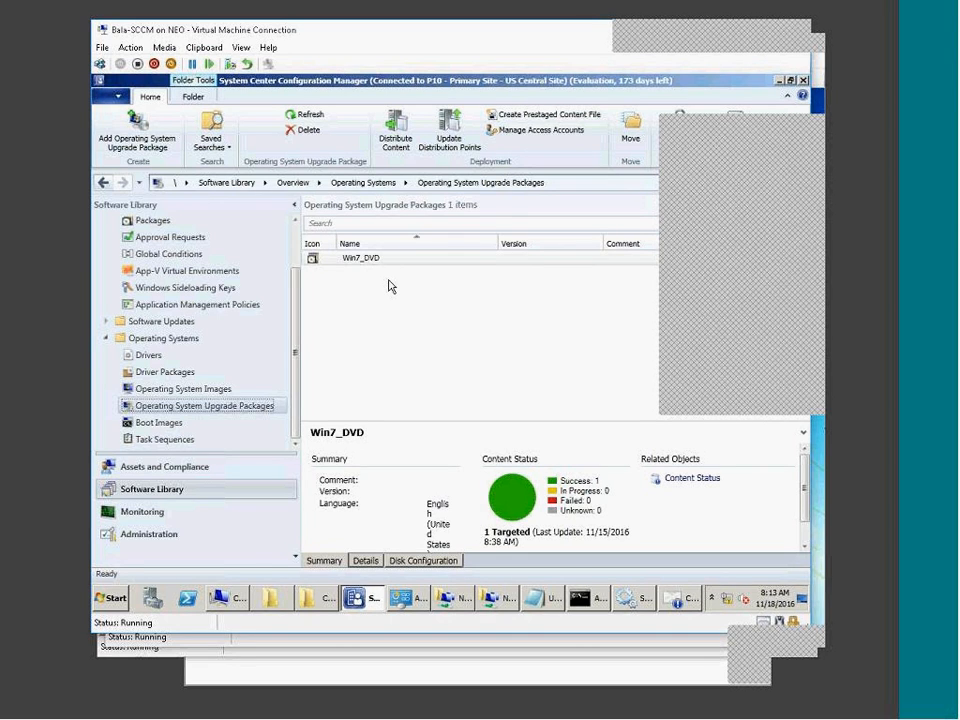
{"action": "left_click", "coordinate": [190, 388]}
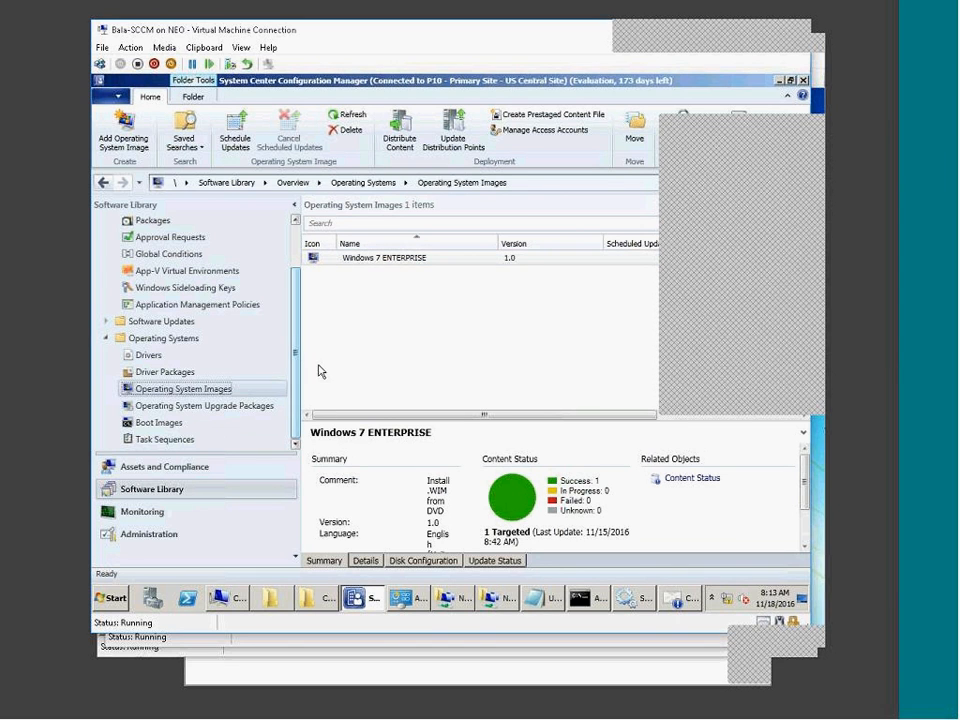
{"action": "left_click", "coordinate": [300, 602]}
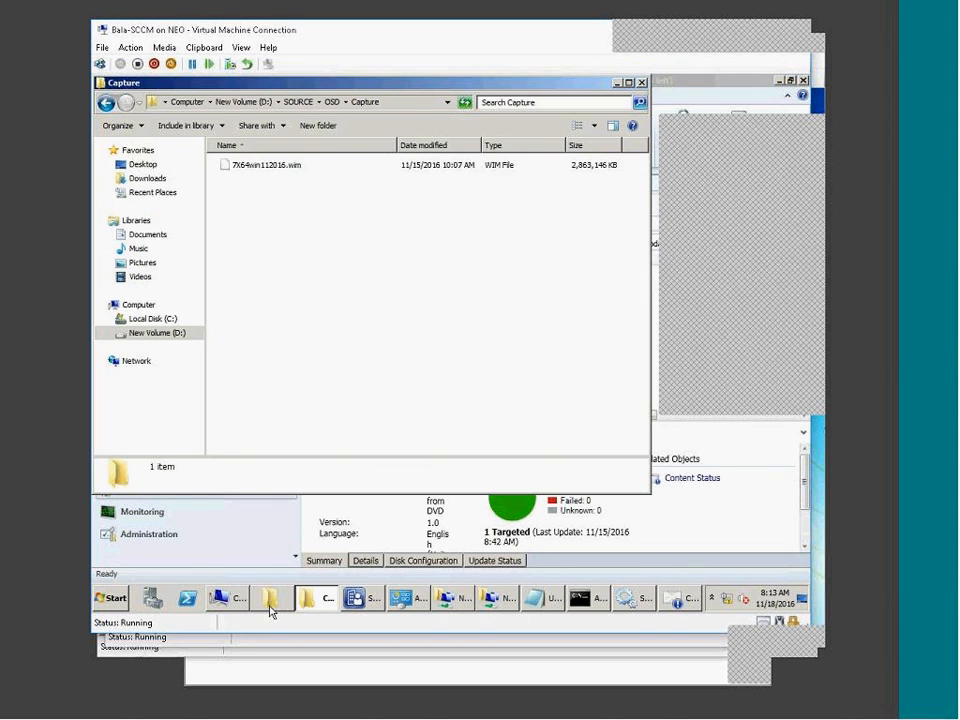
Filter the Win7_DVD sources folder by type to WIM files, then return to the console.
{"action": "left_click", "coordinate": [271, 605]}
{"action": "double_click", "coordinate": [376, 195]}
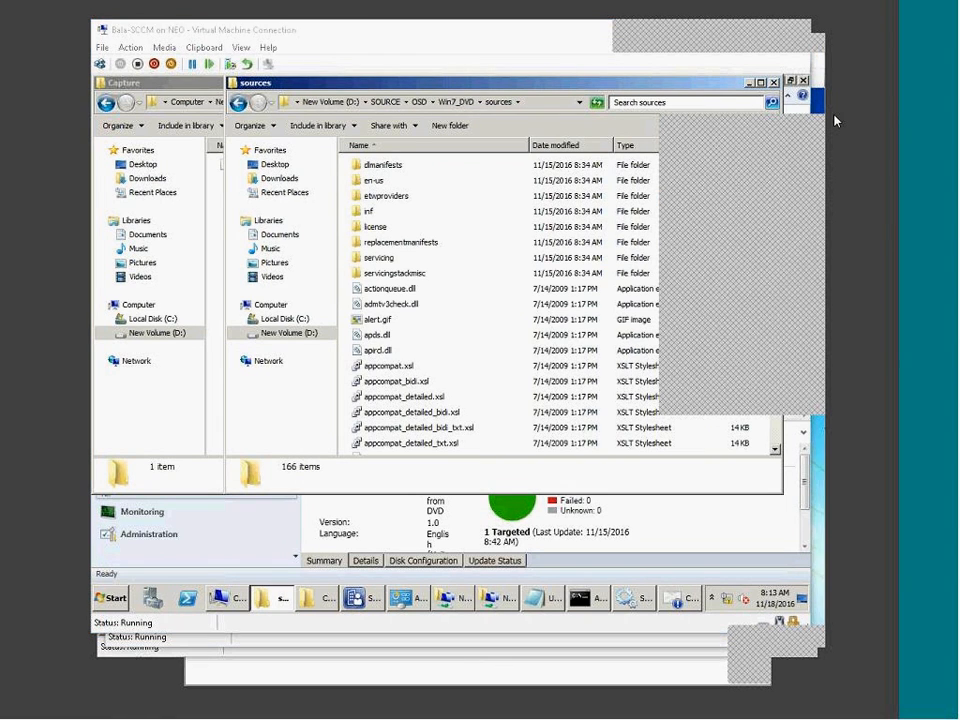
{"action": "left_click", "coordinate": [691, 145]}
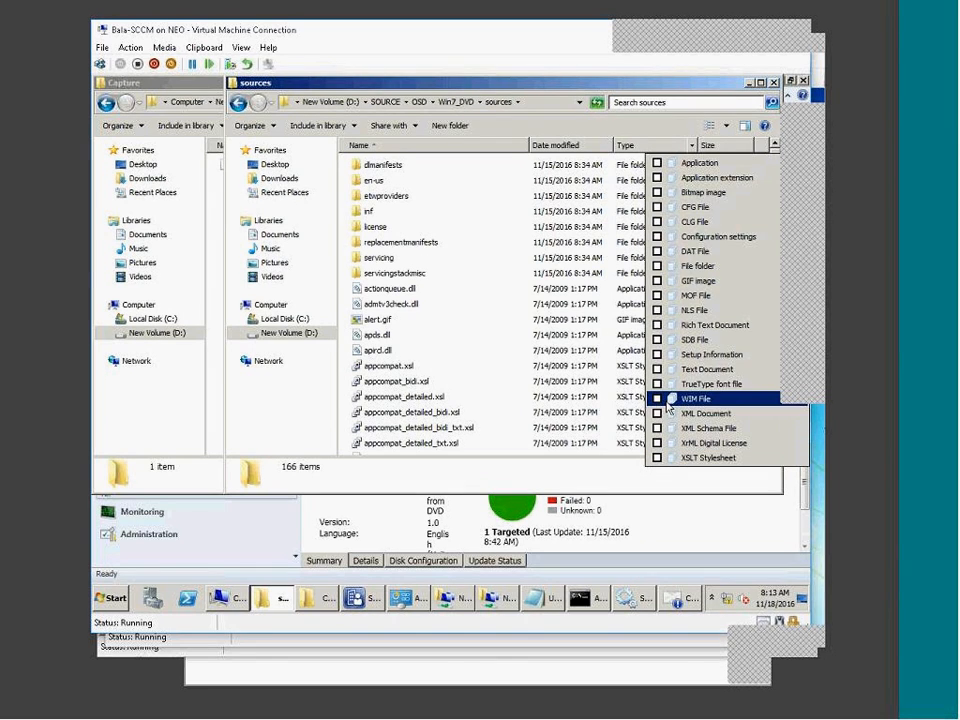
{"action": "left_click", "coordinate": [665, 400]}
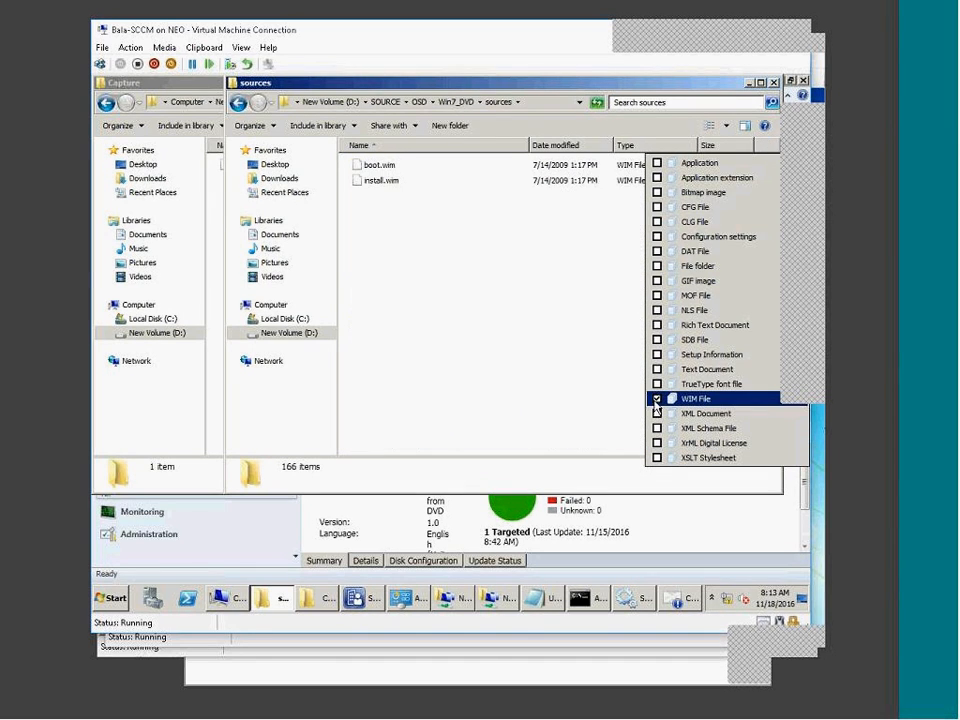
{"action": "left_click", "coordinate": [446, 307]}
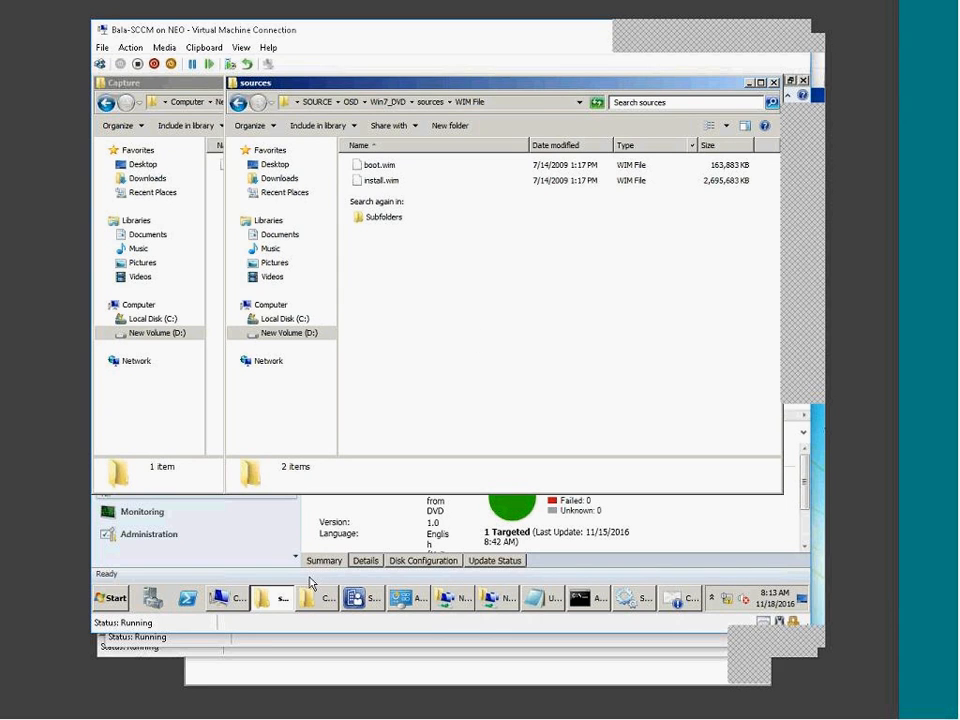
{"action": "left_click", "coordinate": [405, 545]}
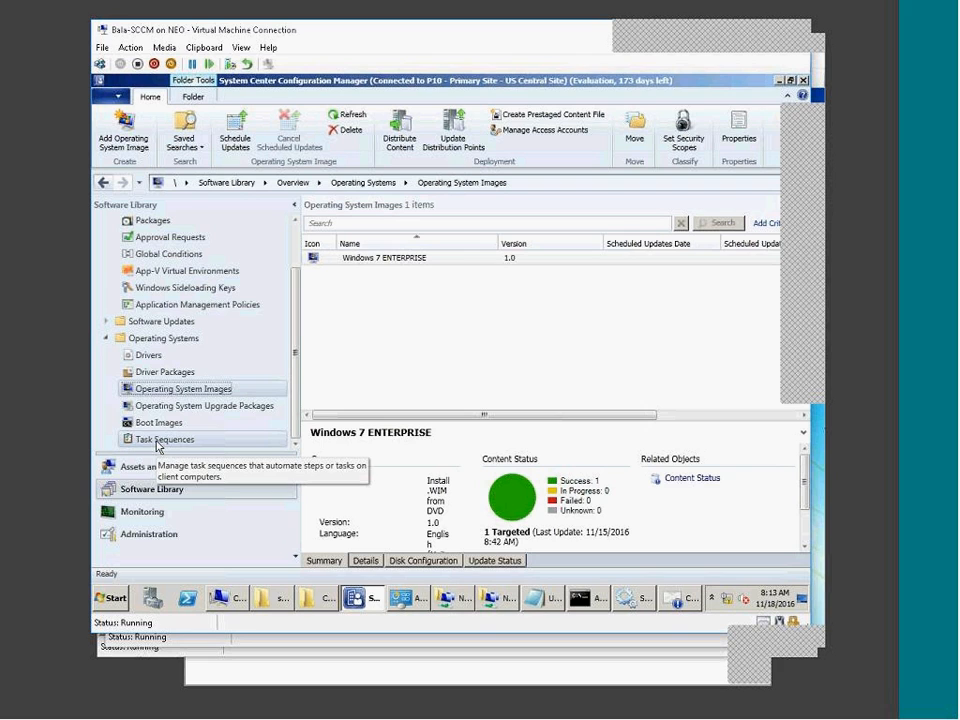
Open the BC - Win7 task sequence for editing from the Task Sequences list.
{"action": "left_click", "coordinate": [376, 262]}
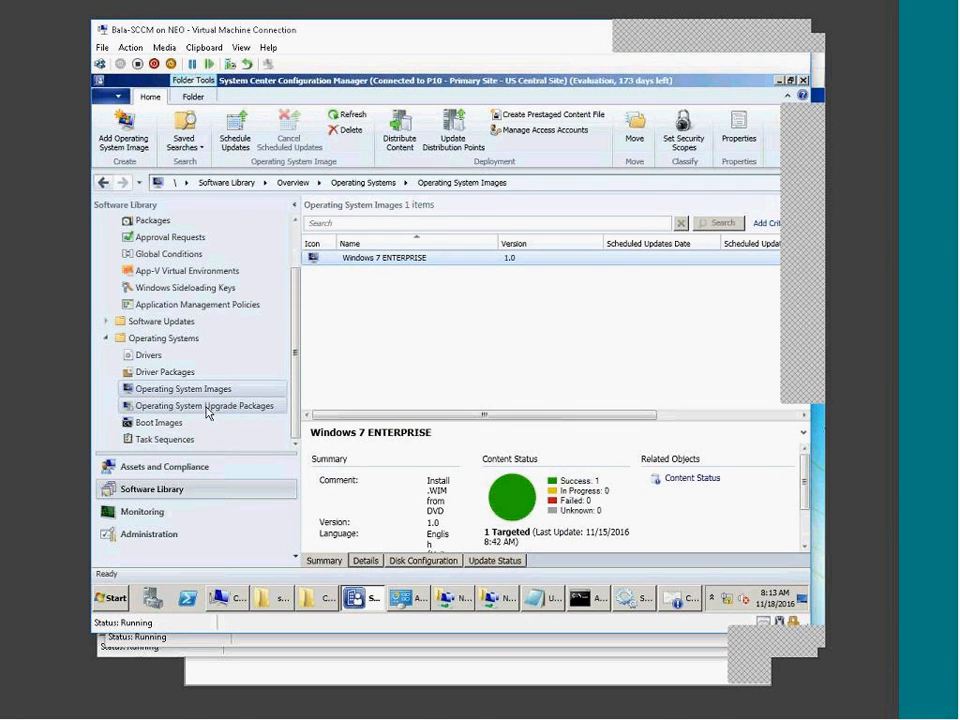
{"action": "left_click", "coordinate": [208, 410]}
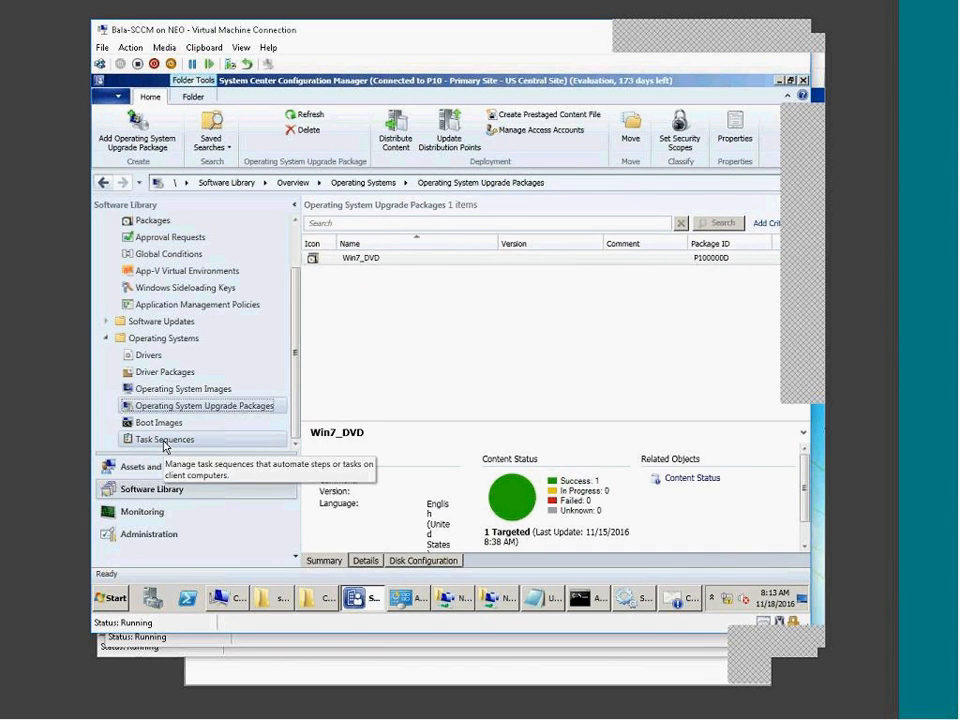
{"action": "left_click", "coordinate": [165, 442]}
{"action": "right_click", "coordinate": [376, 259]}
{"action": "left_click", "coordinate": [381, 268]}
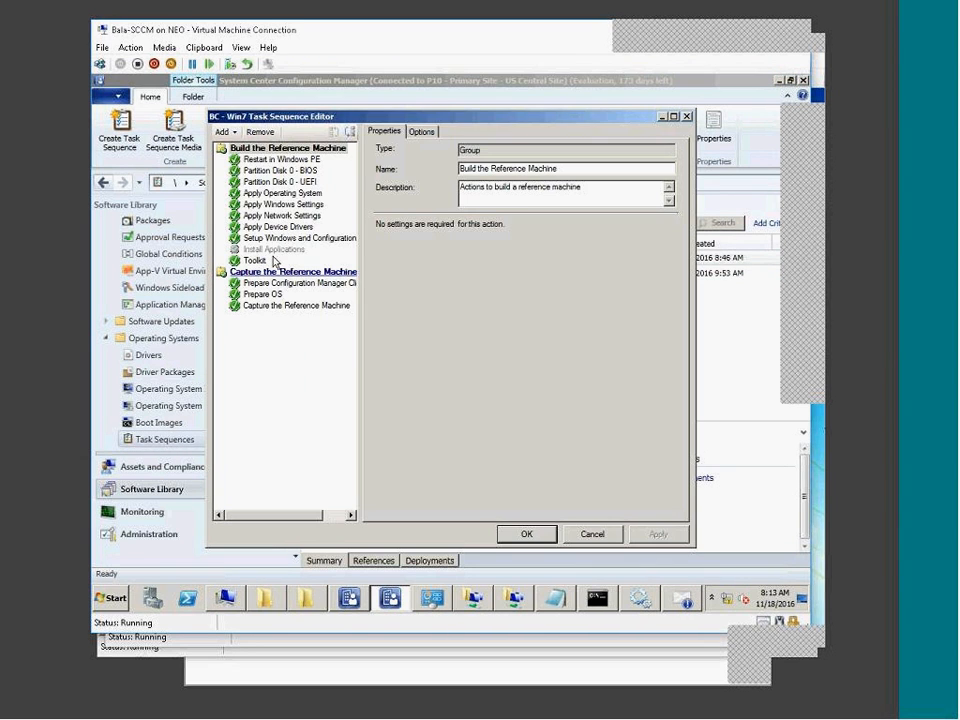
Set Apply Operating System to the original installation source Win7_DVD en-US and apply.
{"action": "left_click", "coordinate": [290, 194]}
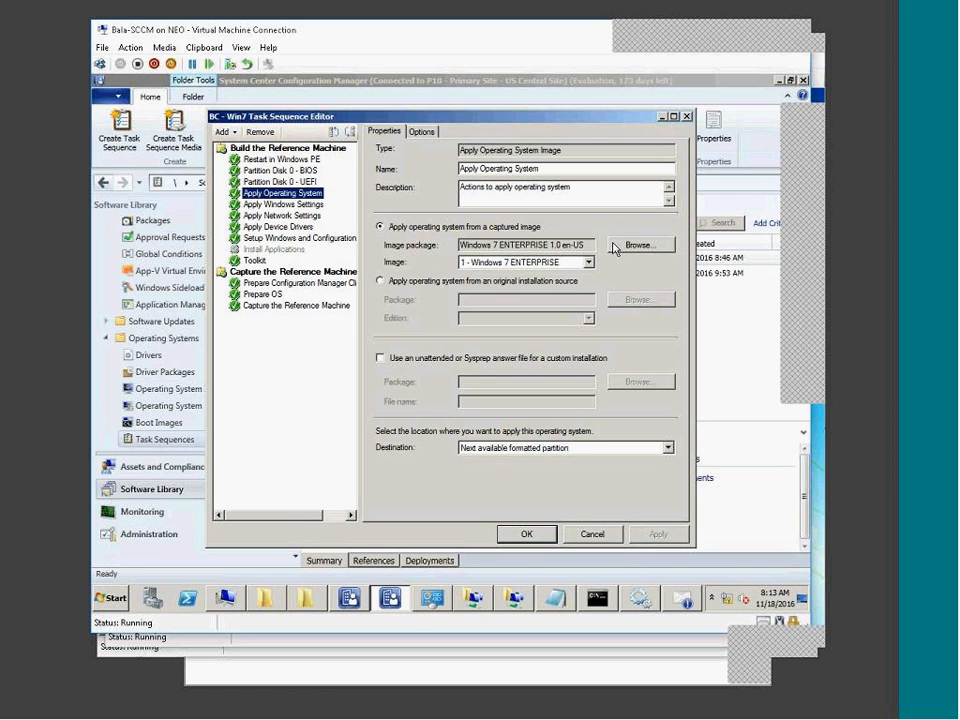
{"action": "left_click", "coordinate": [455, 284]}
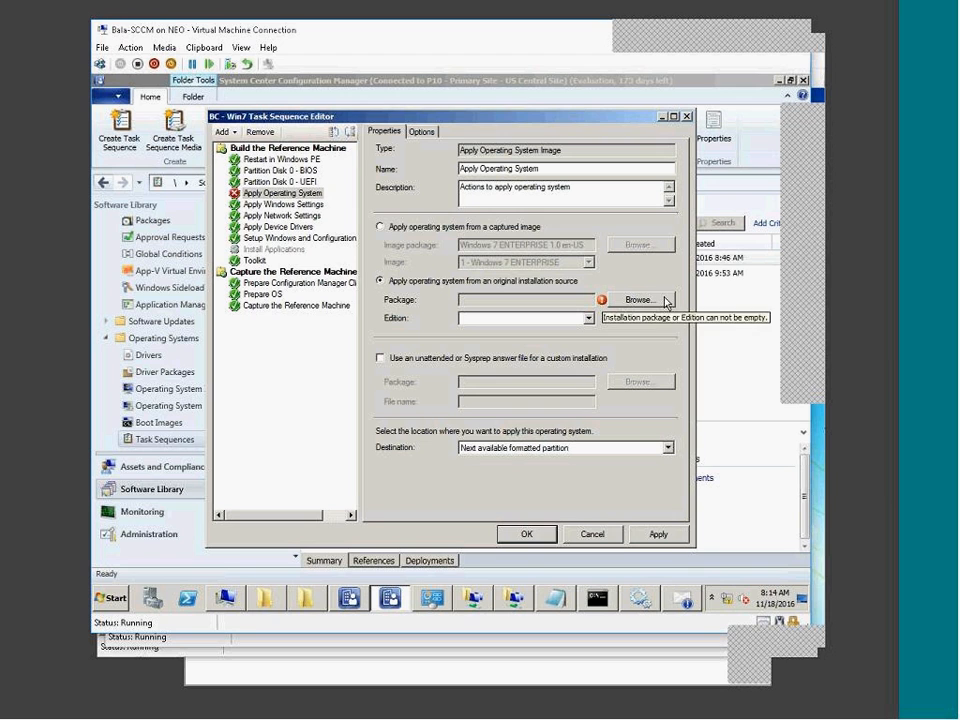
{"action": "left_click_drag", "start_coordinate": [271, 118], "coordinate": [413, 117]}
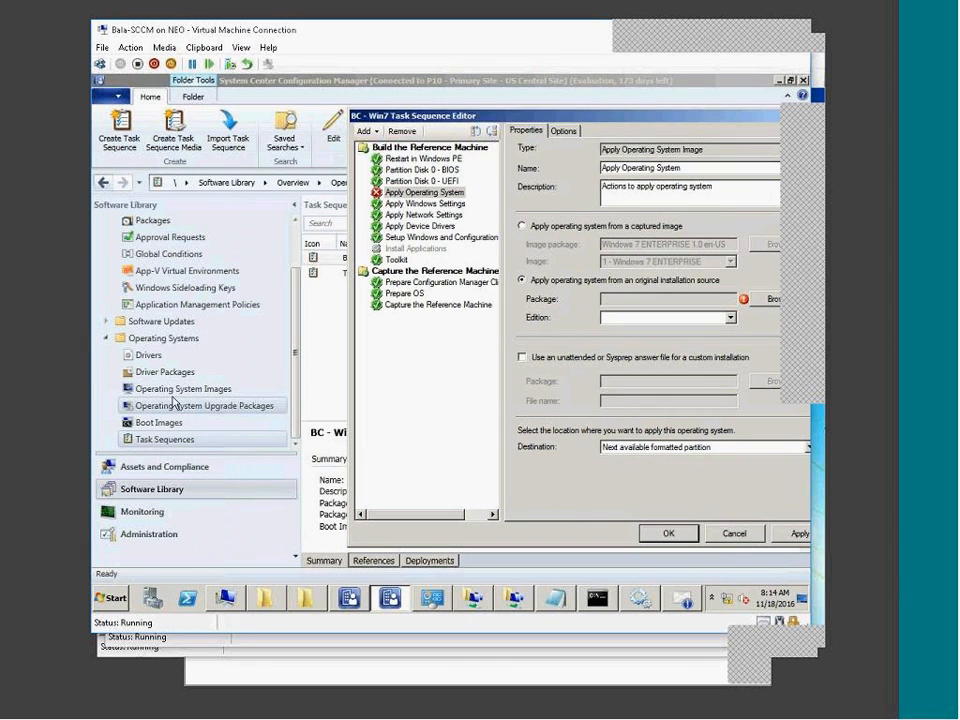
{"action": "left_click", "coordinate": [185, 405]}
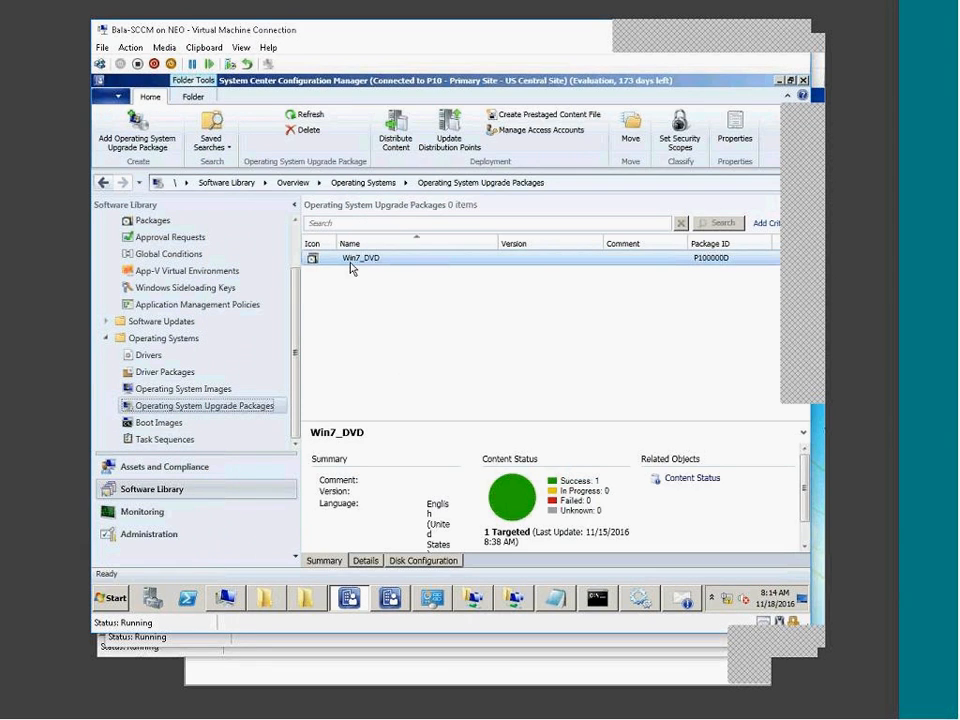
{"action": "left_click", "coordinate": [389, 597]}
{"action": "left_click", "coordinate": [773, 300]}
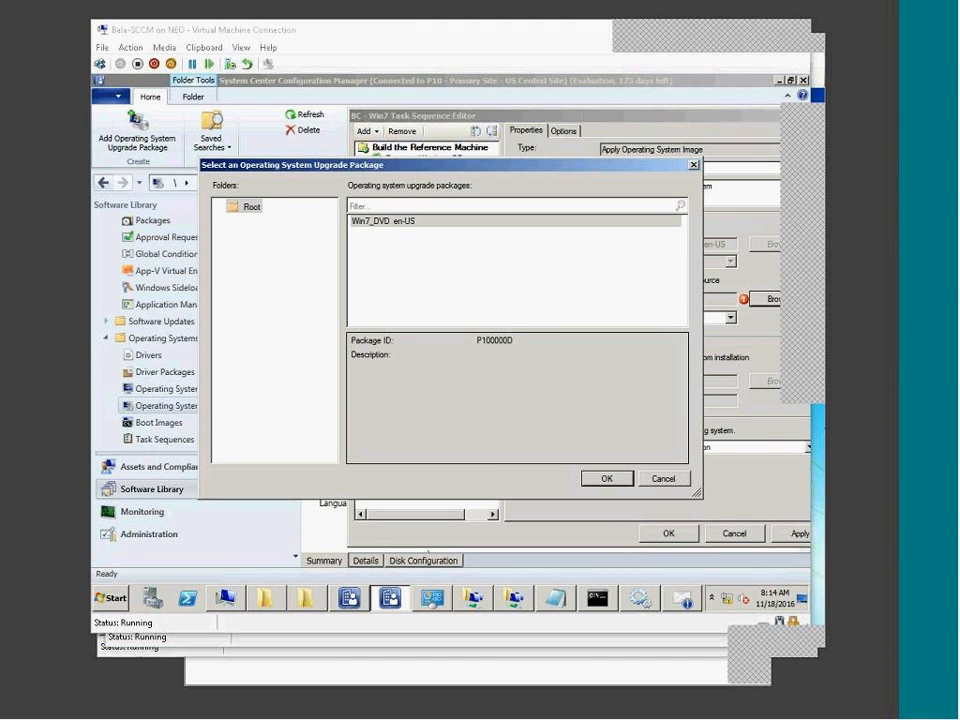
{"action": "left_click", "coordinate": [390, 220]}
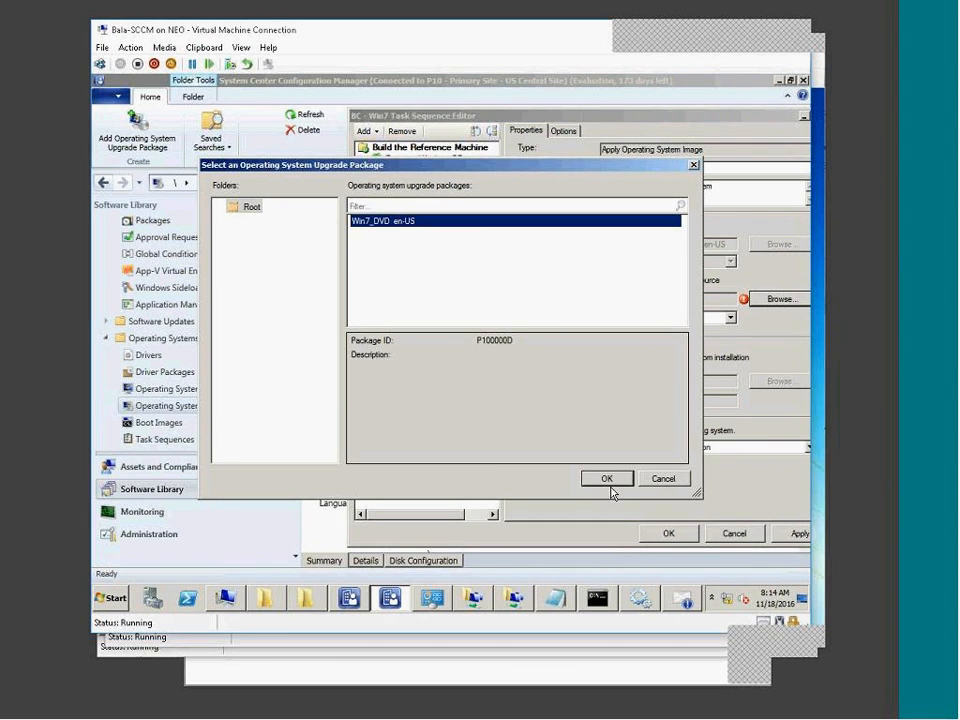
{"action": "left_click", "coordinate": [610, 482]}
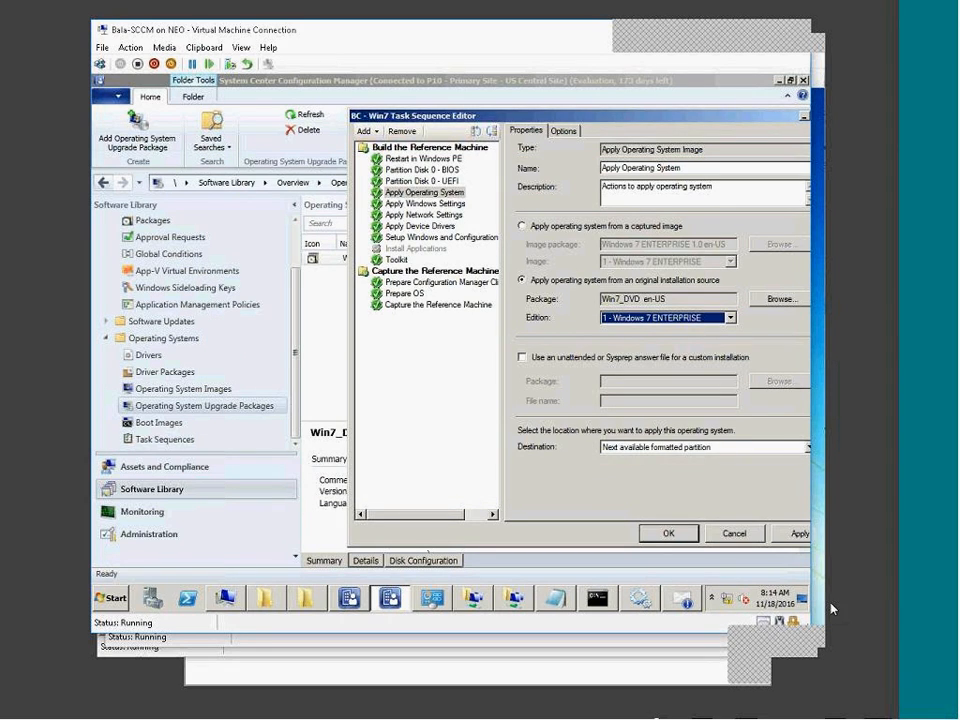
{"action": "left_click", "coordinate": [798, 533]}
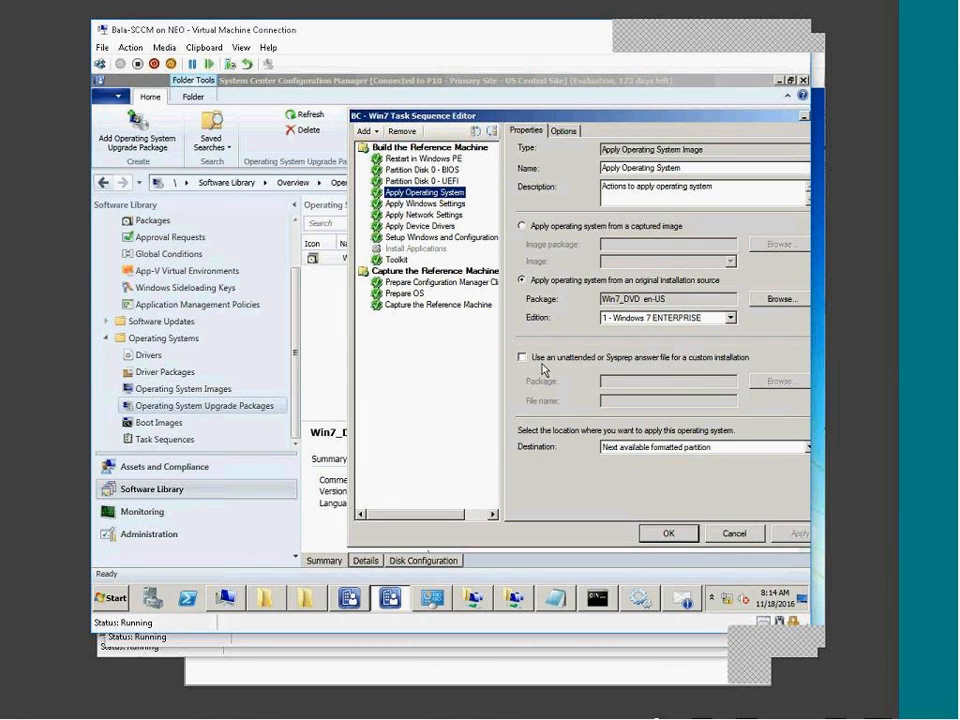
Check the captured image option's list, then switch back to the original installation source.
{"action": "left_click", "coordinate": [641, 229]}
{"action": "left_click", "coordinate": [779, 244]}
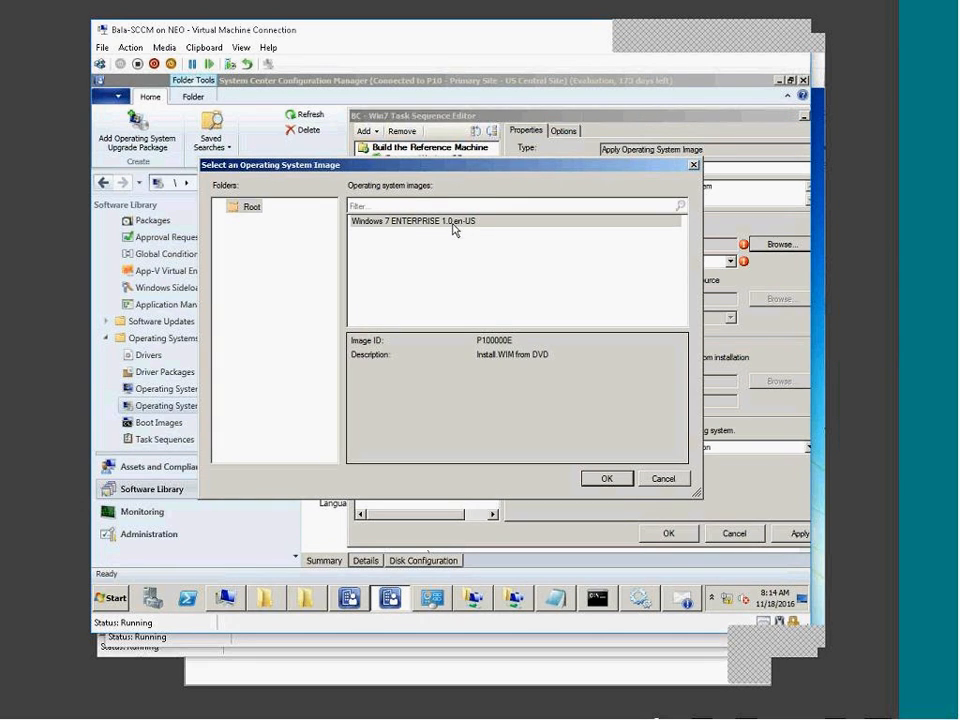
{"action": "left_click", "coordinate": [671, 480]}
{"action": "left_click", "coordinate": [630, 283]}
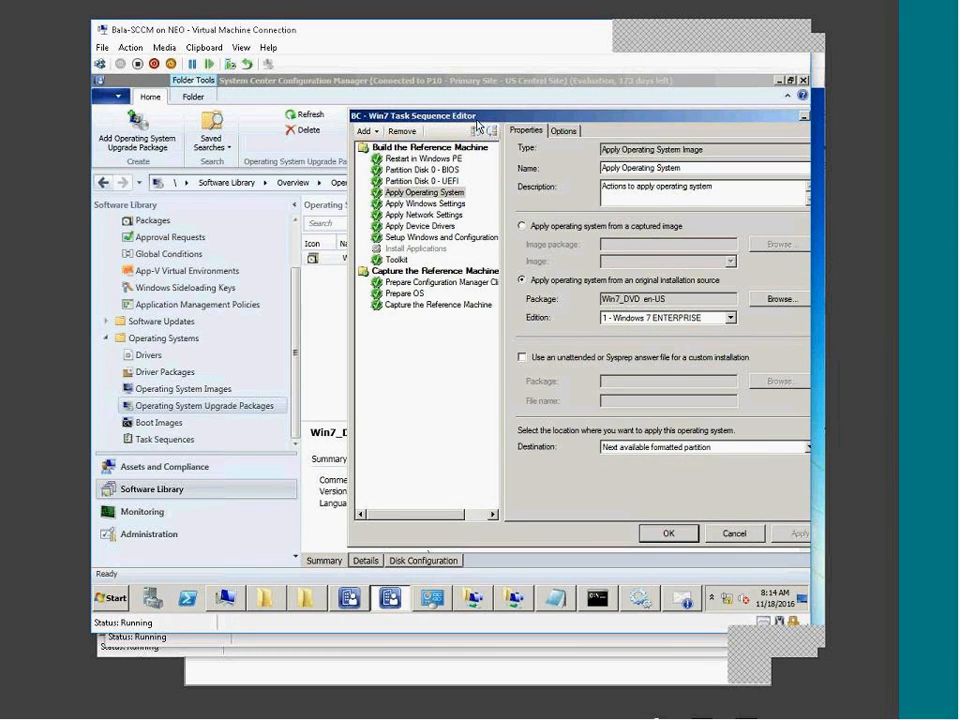
Review Restart in Windows PE and the BIOS and UEFI partition steps with their conditions.
{"action": "left_click", "coordinate": [443, 160]}
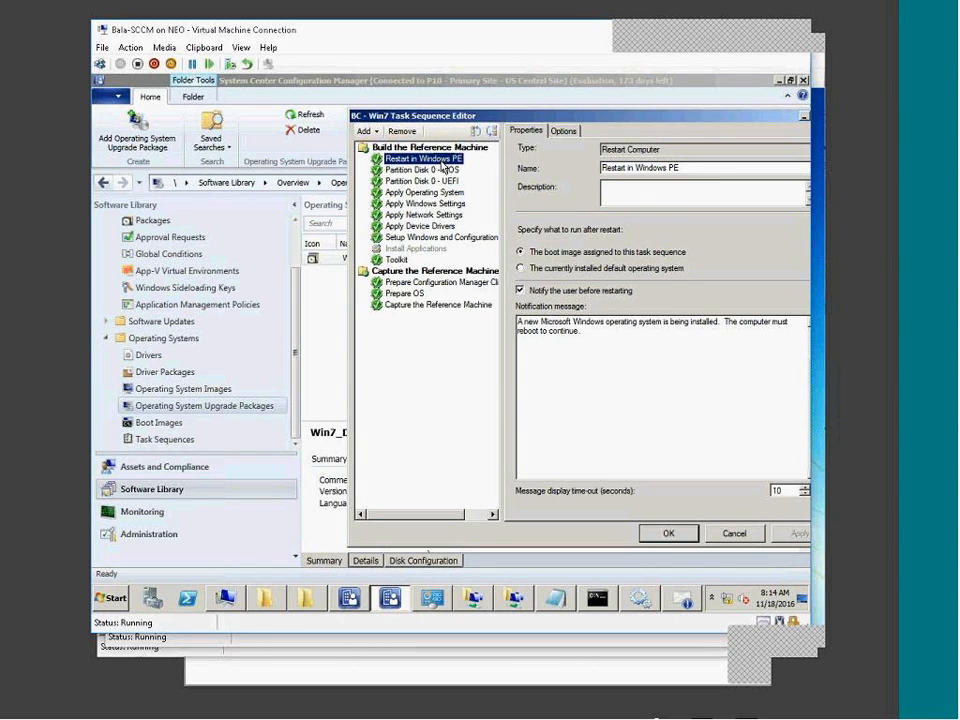
{"action": "left_click", "coordinate": [441, 172]}
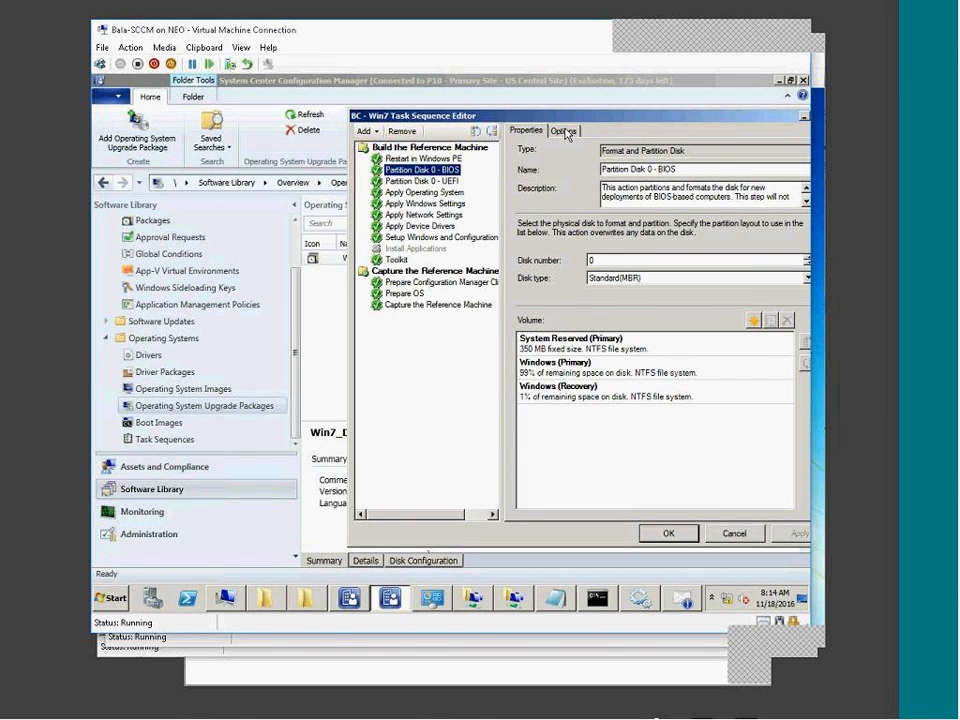
{"action": "left_click", "coordinate": [563, 131]}
{"action": "left_click", "coordinate": [432, 183]}
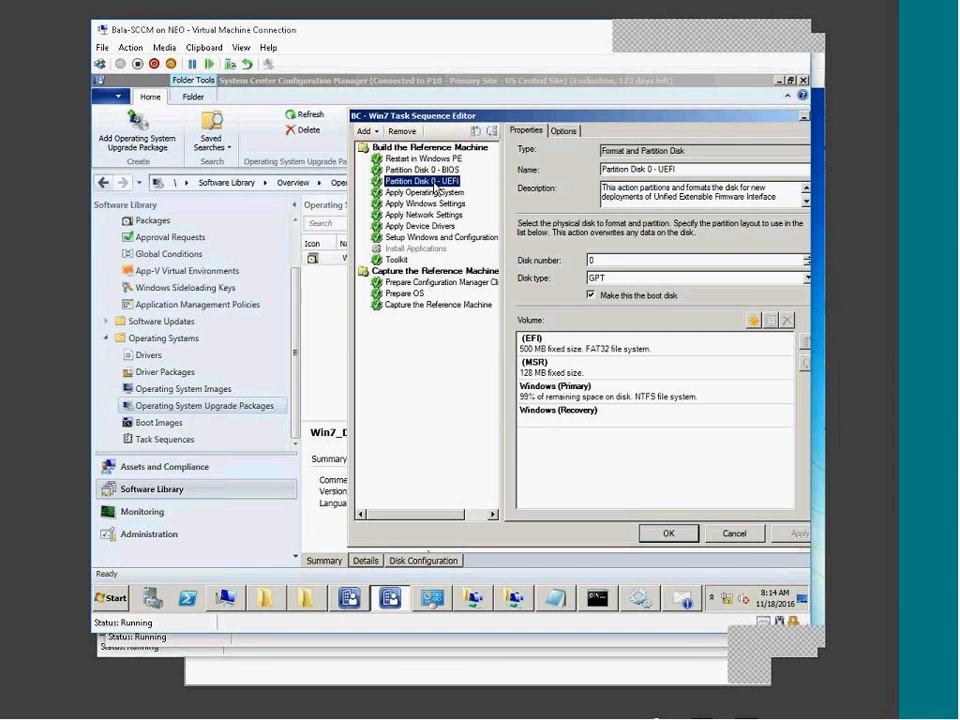
{"action": "left_click", "coordinate": [563, 131]}
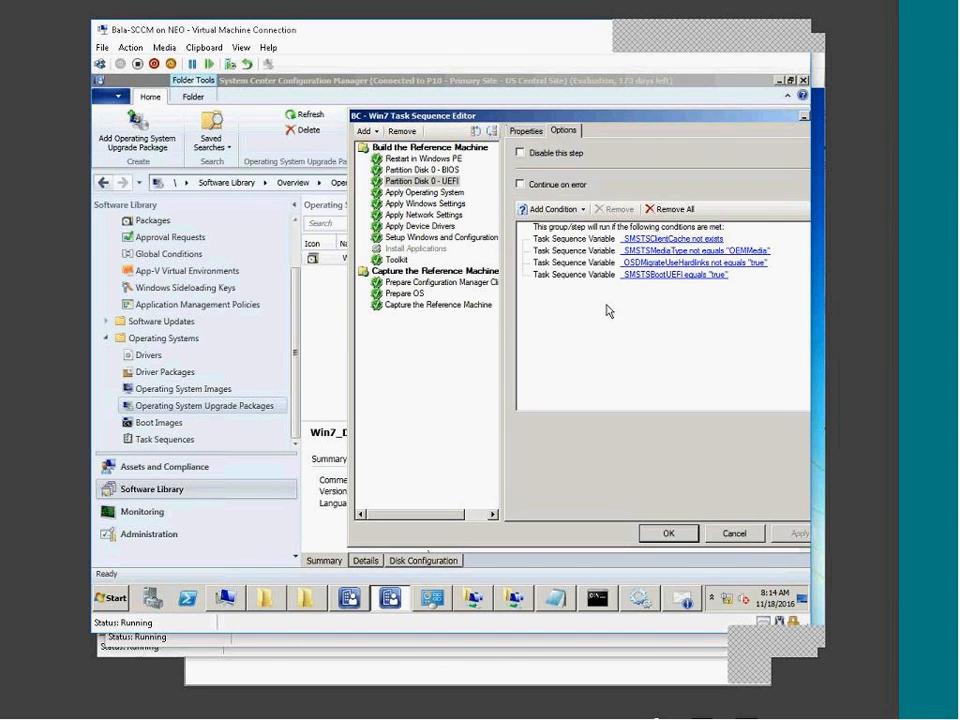
{"action": "left_click", "coordinate": [419, 193]}
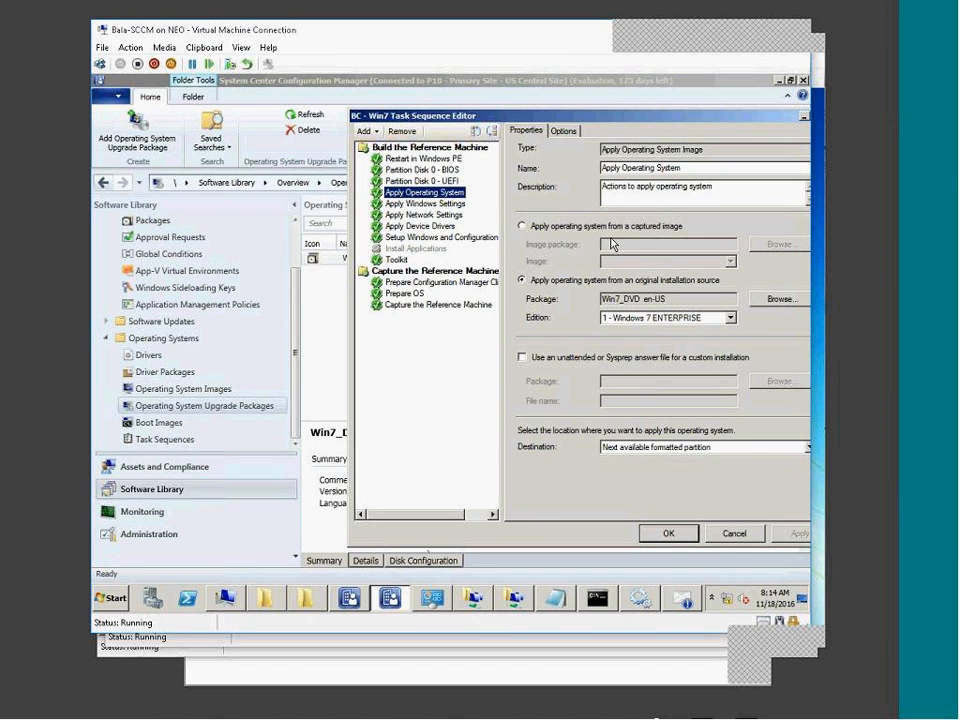
Review Apply Windows Settings, Drivers, and Setup Windows and ConfigMgr, ending on Toolkit.
{"action": "left_click", "coordinate": [400, 204]}
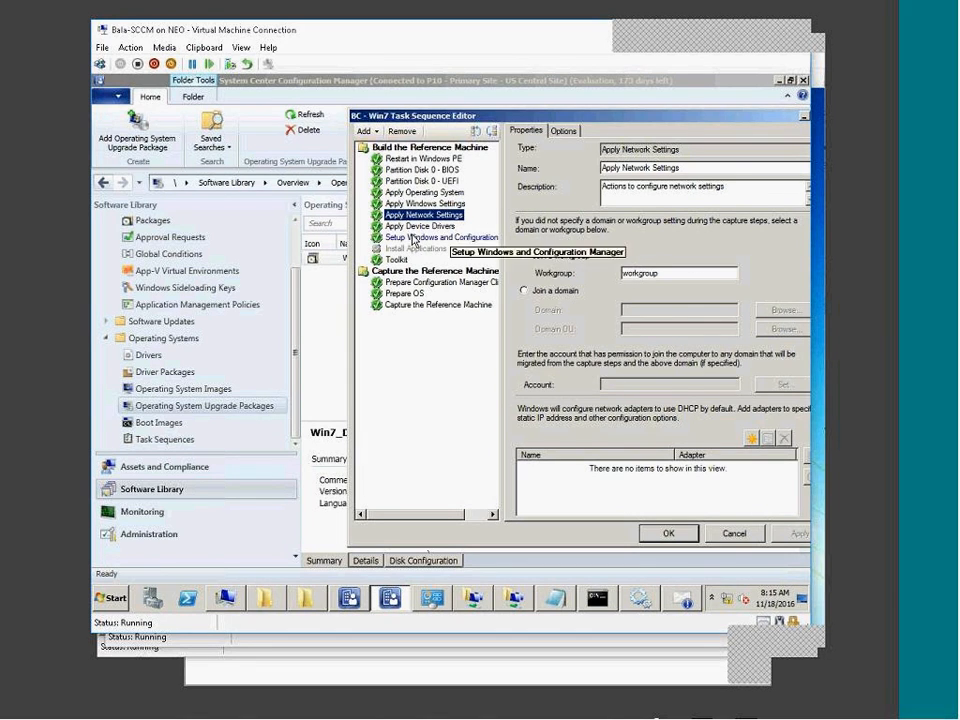
{"action": "key", "text": "Down"}
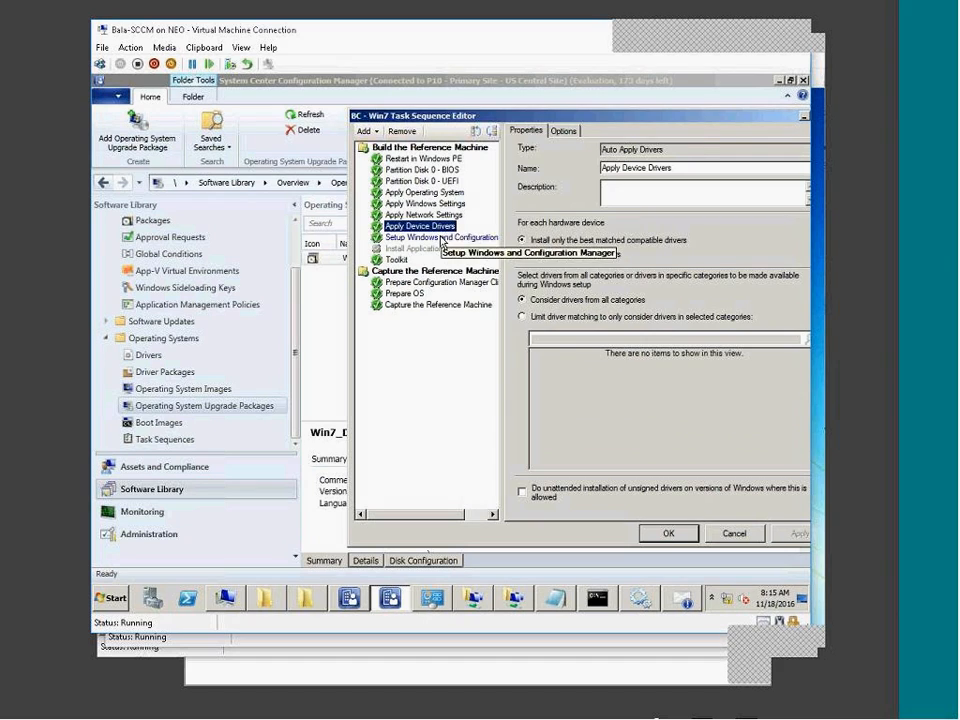
{"action": "left_click", "coordinate": [436, 238]}
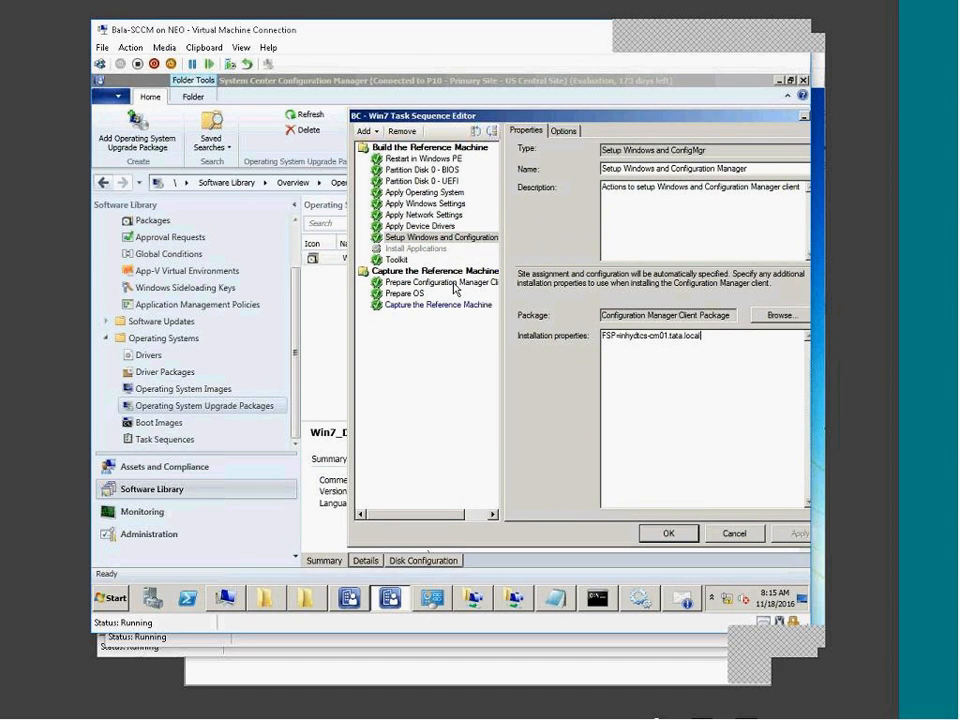
{"action": "left_click_drag", "start_coordinate": [677, 376], "coordinate": [589, 329]}
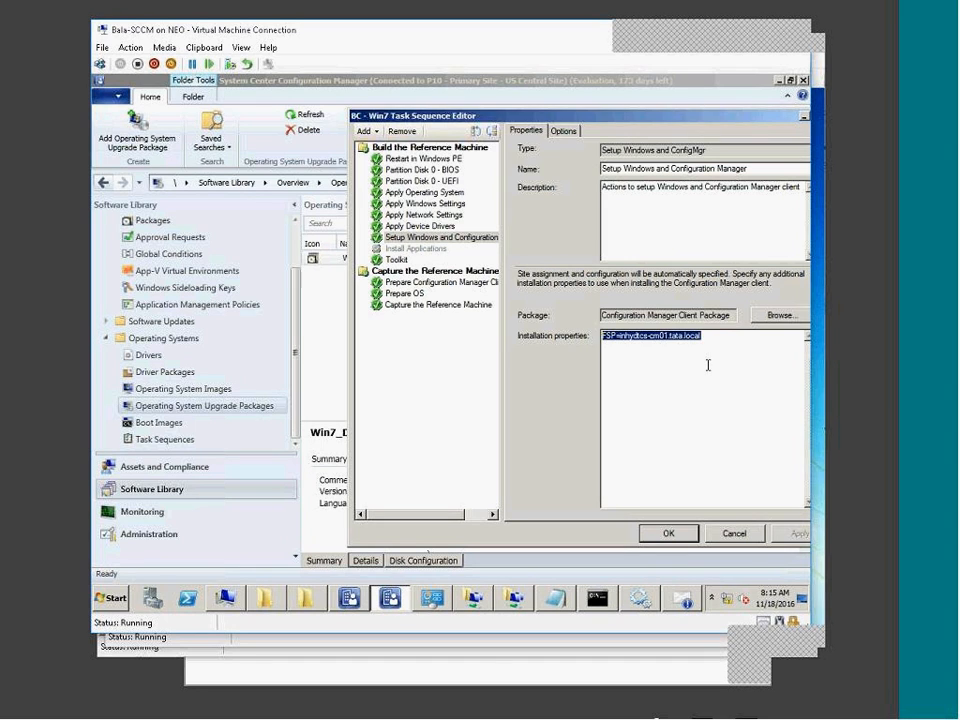
{"action": "left_click", "coordinate": [708, 365]}
{"action": "left_click", "coordinate": [396, 260]}
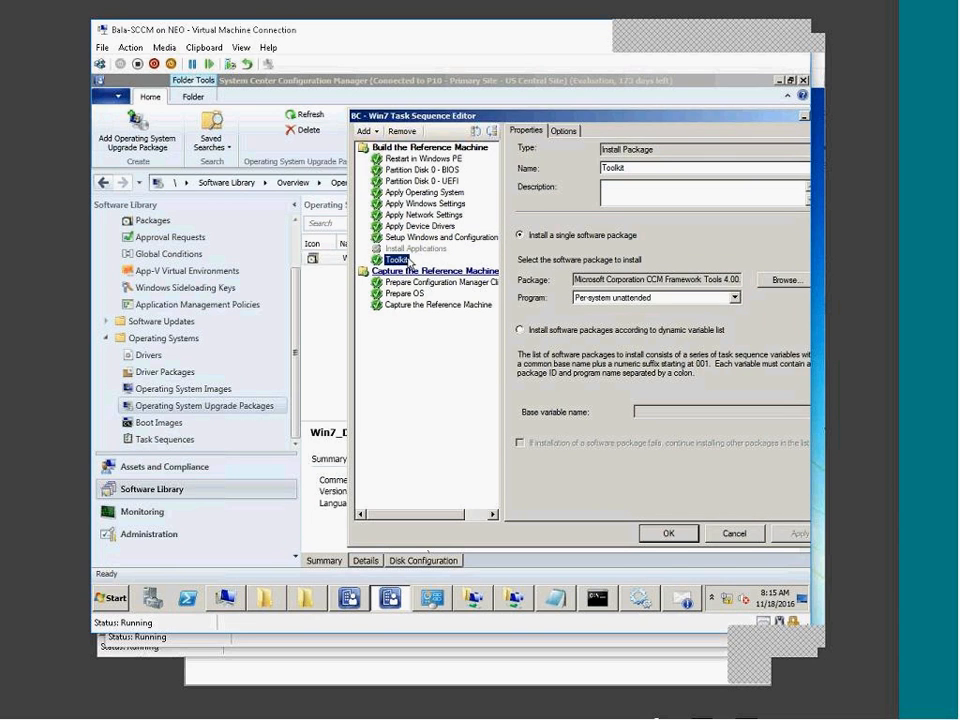
Step through Install Applications, Toolkit, Prepare ConfigMgr Client and Prepare OS to the capture step.
{"action": "left_click", "coordinate": [402, 248]}
{"action": "left_click", "coordinate": [589, 268]}
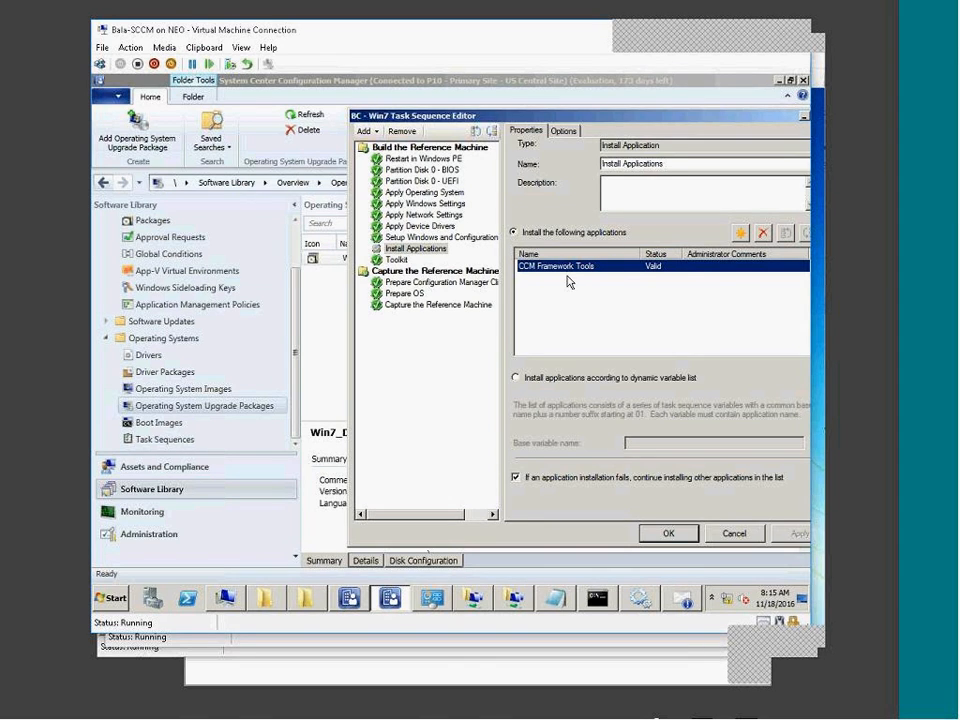
{"action": "left_click", "coordinate": [395, 260]}
{"action": "left_click_drag", "start_coordinate": [621, 280], "coordinate": [707, 283]}
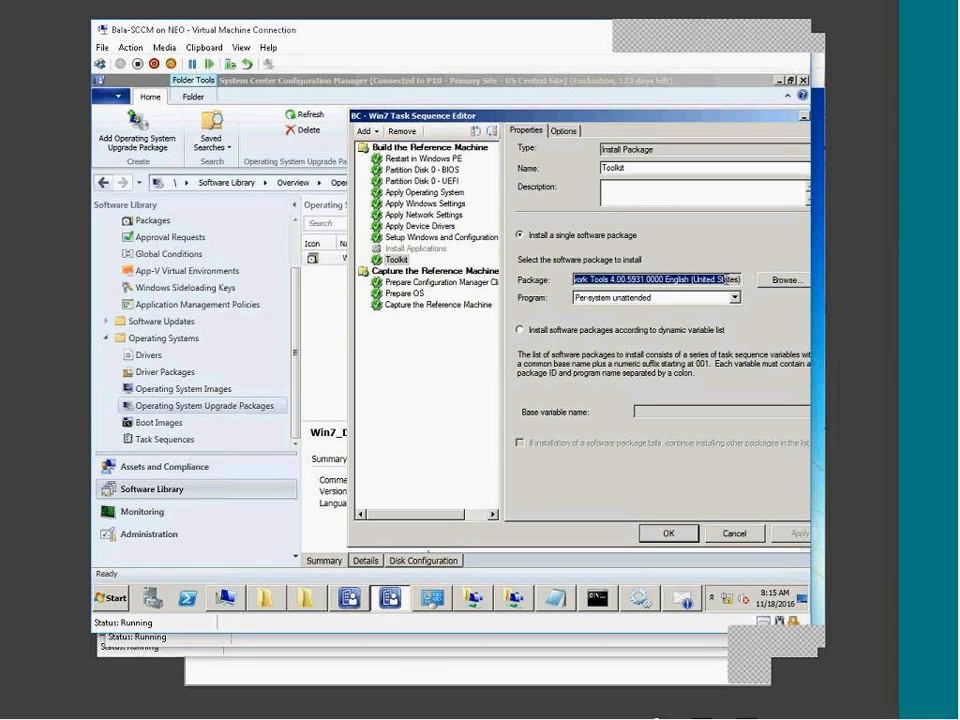
{"action": "left_click", "coordinate": [425, 282]}
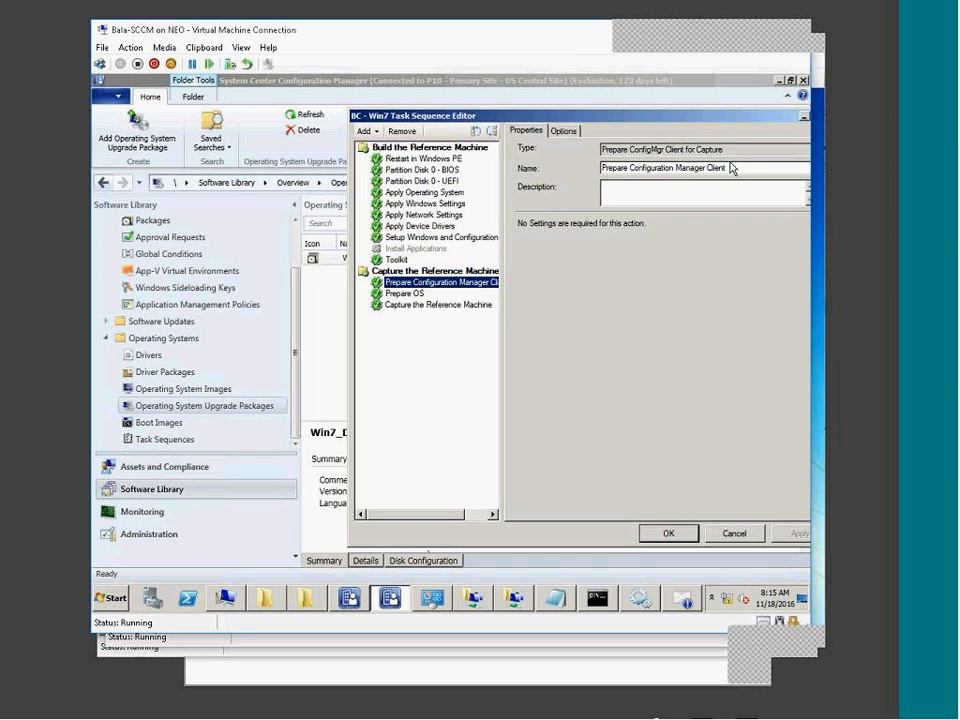
{"action": "left_click_drag", "start_coordinate": [734, 165], "coordinate": [607, 169]}
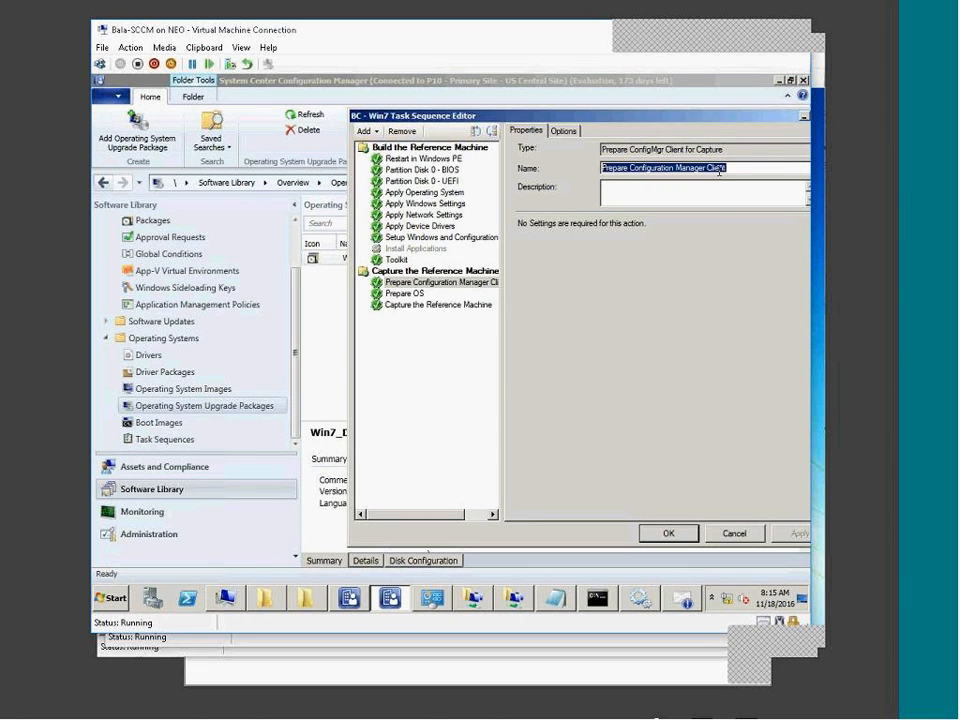
{"action": "left_click", "coordinate": [402, 293]}
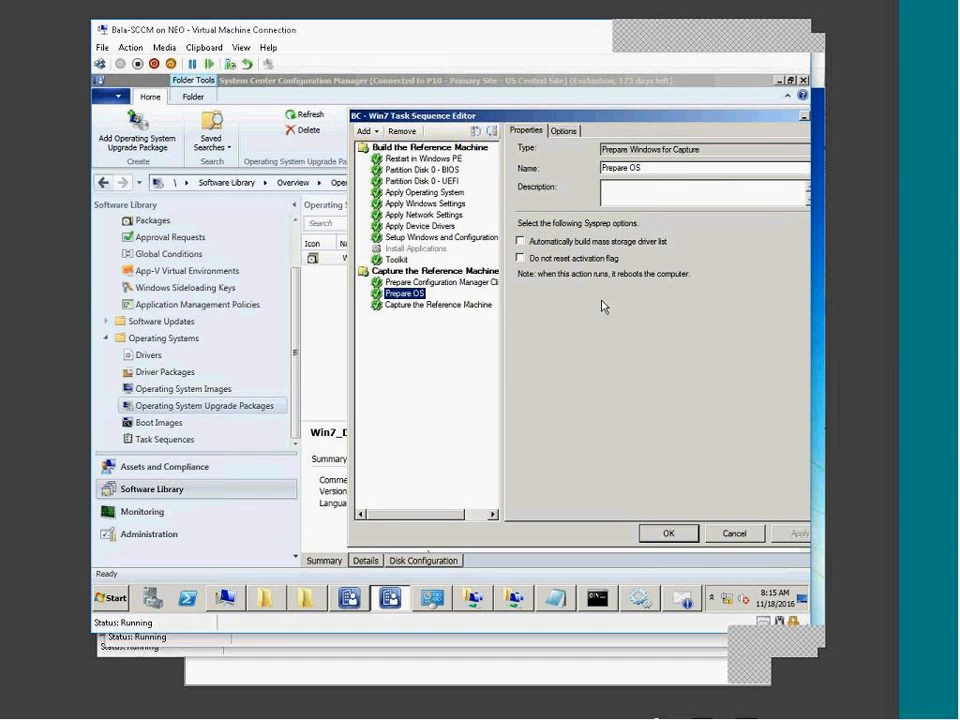
{"action": "left_click", "coordinate": [395, 305]}
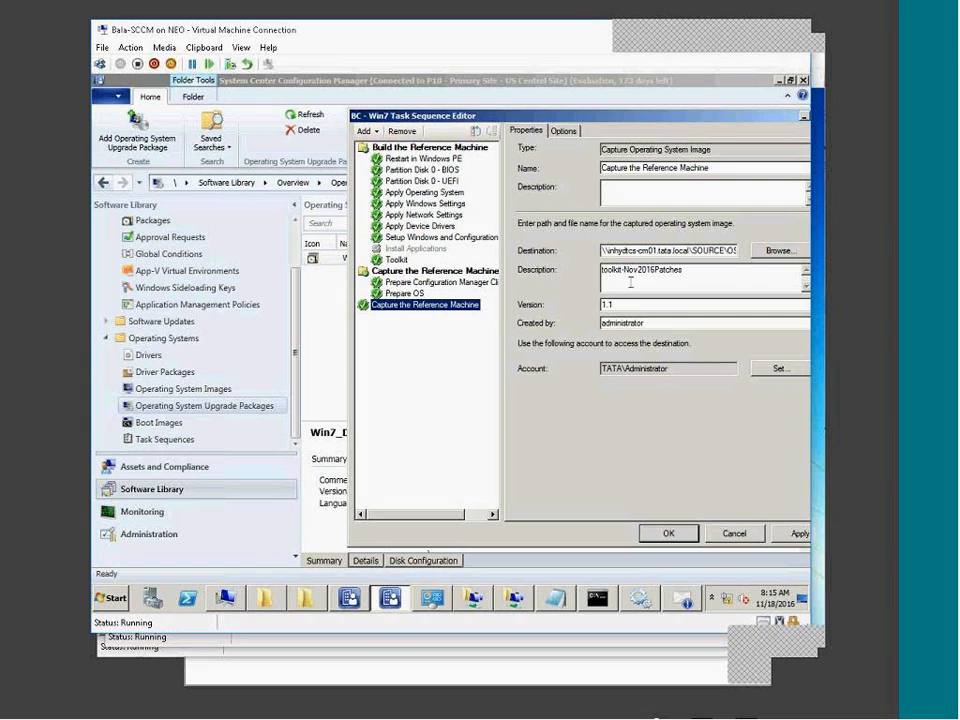
Read the capture destination path, refresh the Capture folder and select 7X64win112016.wim.
{"action": "left_click_drag", "start_coordinate": [604, 251], "coordinate": [797, 253]}
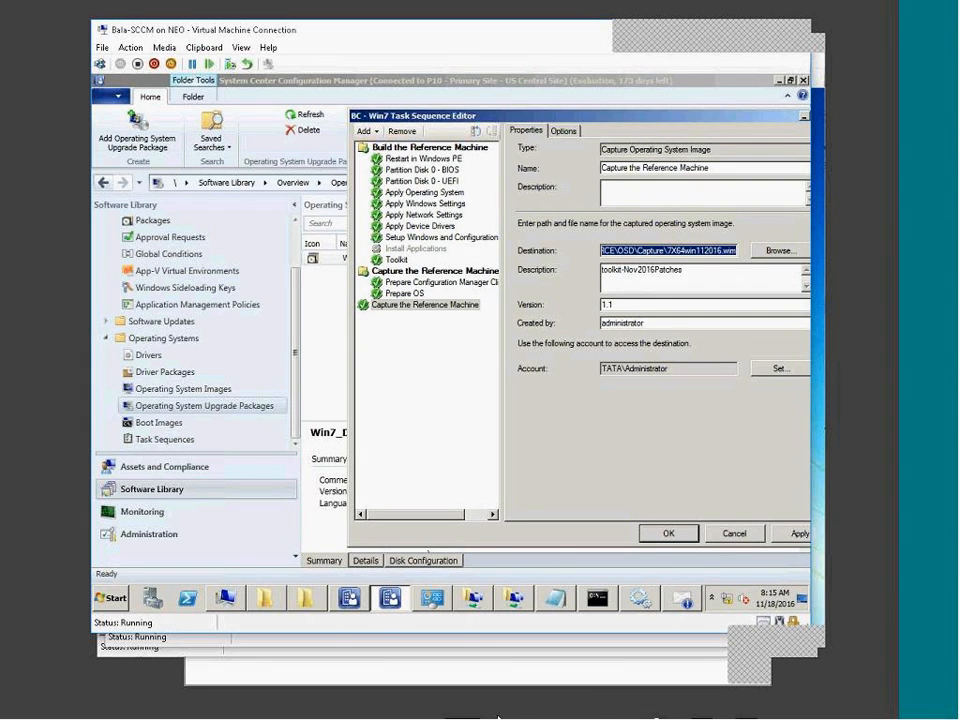
{"action": "left_click", "coordinate": [305, 598]}
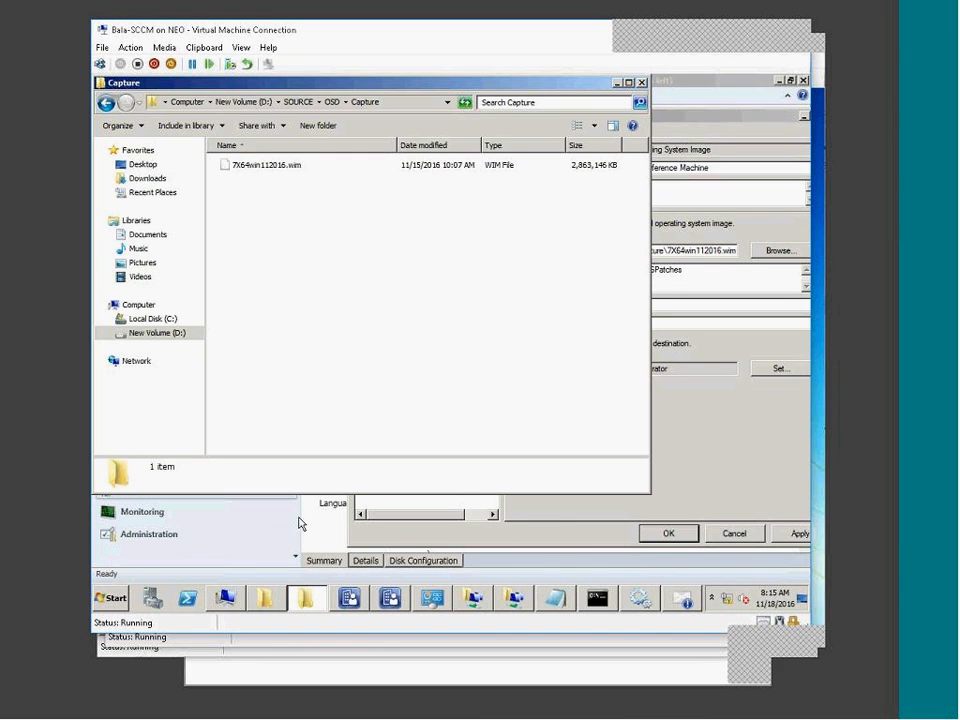
{"action": "right_click", "coordinate": [297, 228]}
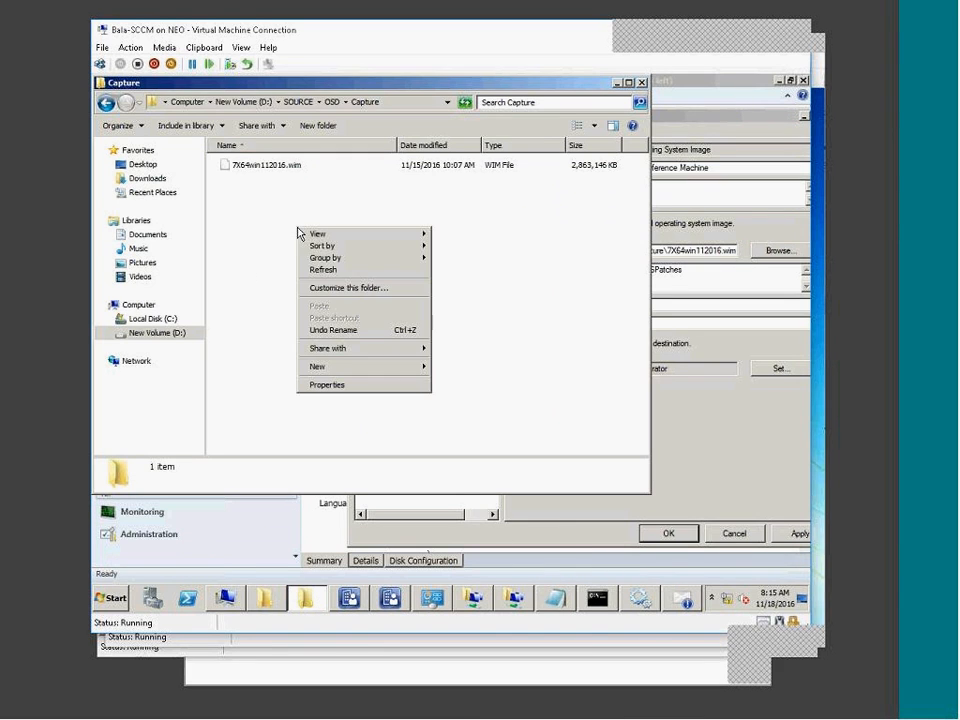
{"action": "left_click", "coordinate": [344, 270]}
{"action": "left_click_drag", "start_coordinate": [410, 87], "coordinate": [540, 330]}
{"action": "left_click_drag", "start_coordinate": [641, 250], "coordinate": [745, 250]}
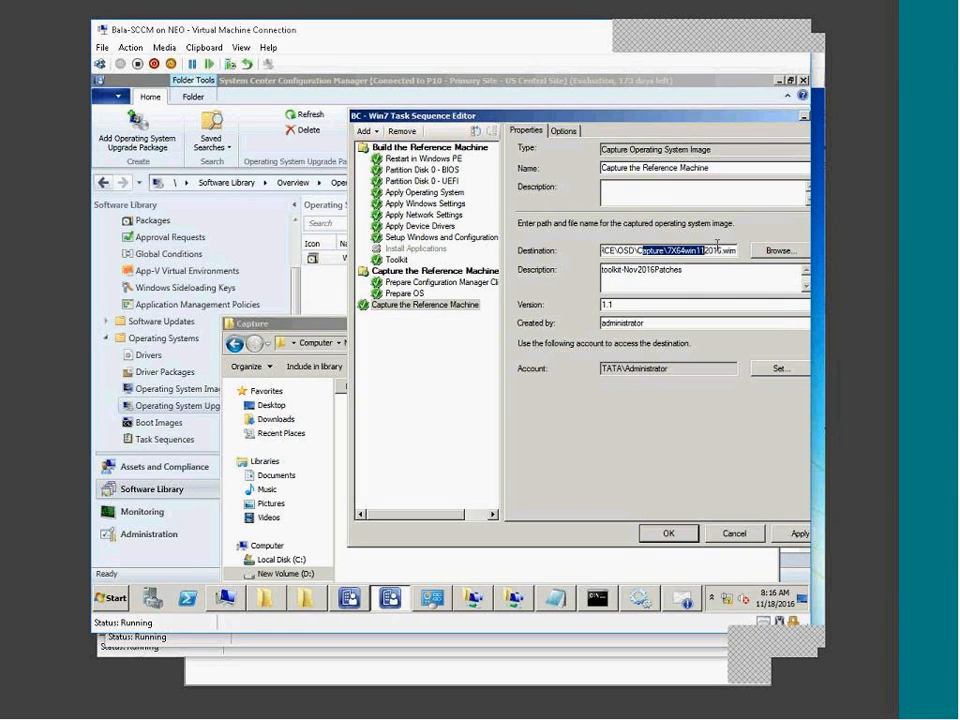
{"action": "left_click", "coordinate": [395, 570]}
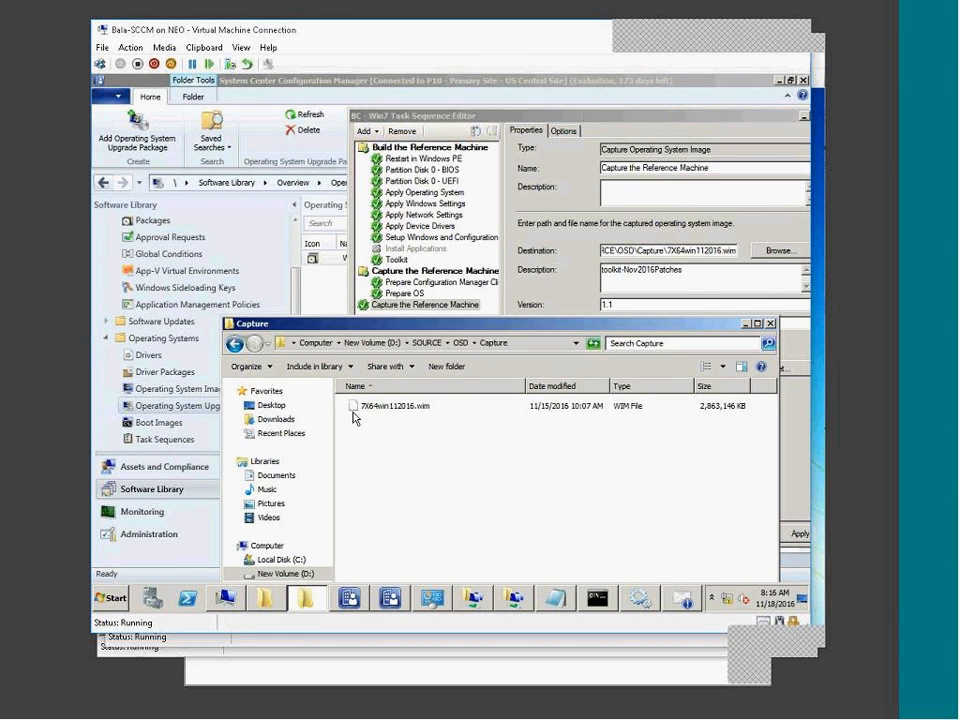
{"action": "left_click", "coordinate": [442, 407]}
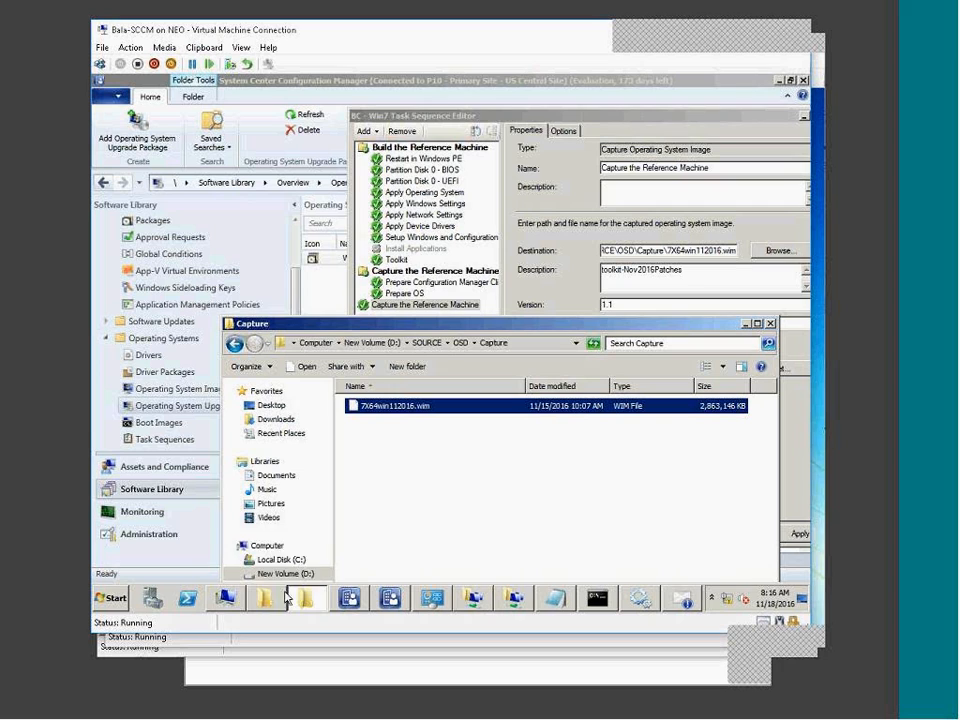
{"action": "mouse_move", "coordinate": [308, 600]}
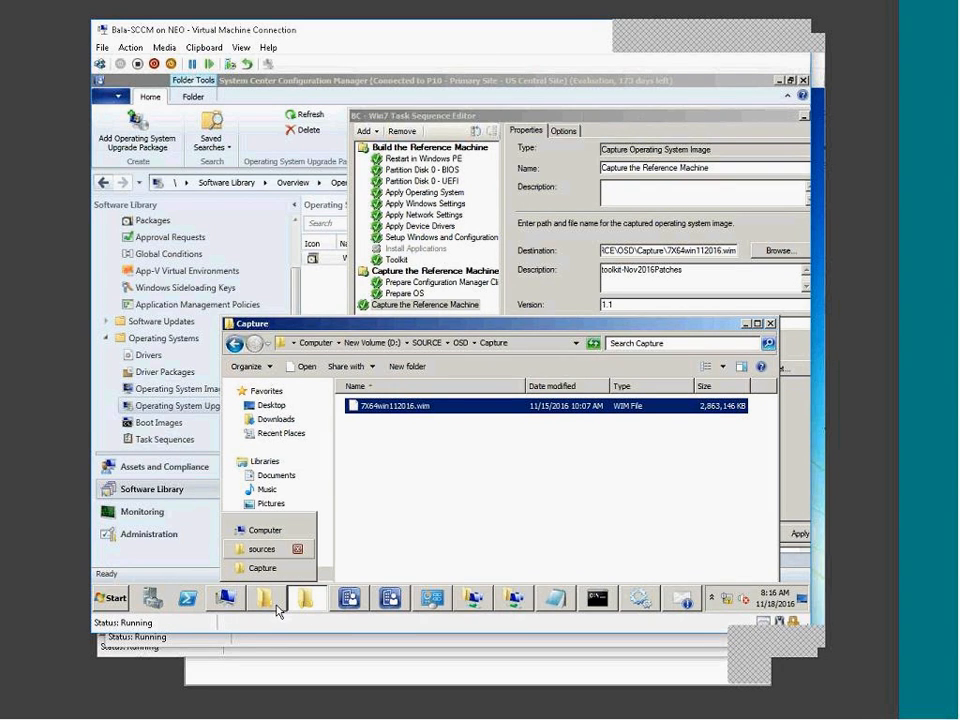
{"action": "mouse_move", "coordinate": [390, 598]}
{"action": "left_click", "coordinate": [430, 562]}
Set the task sequence editor aside and switch across VM sessions to OCT-BC-Win7.
{"action": "left_click", "coordinate": [397, 602]}
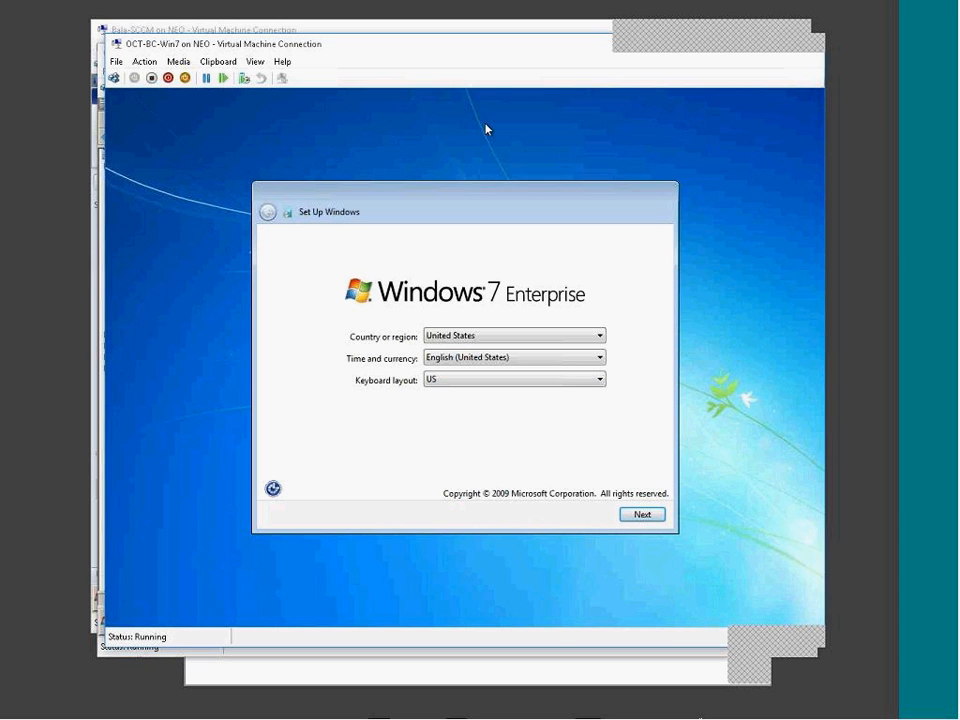
{"action": "left_click_drag", "start_coordinate": [452, 46], "coordinate": [412, 46]}
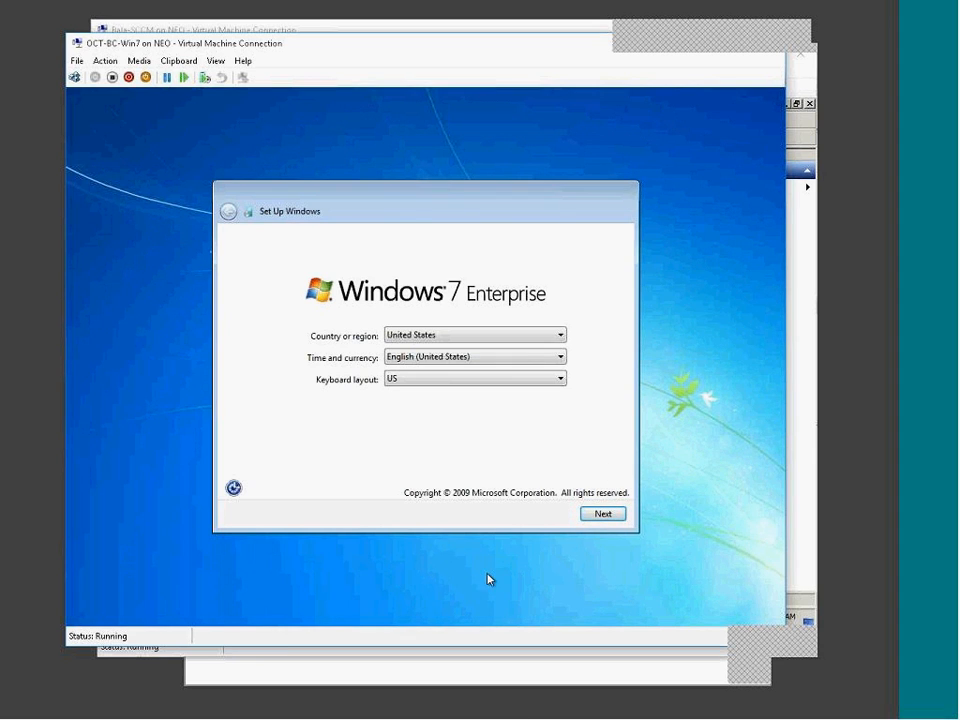
{"action": "left_click", "coordinate": [650, 718]}
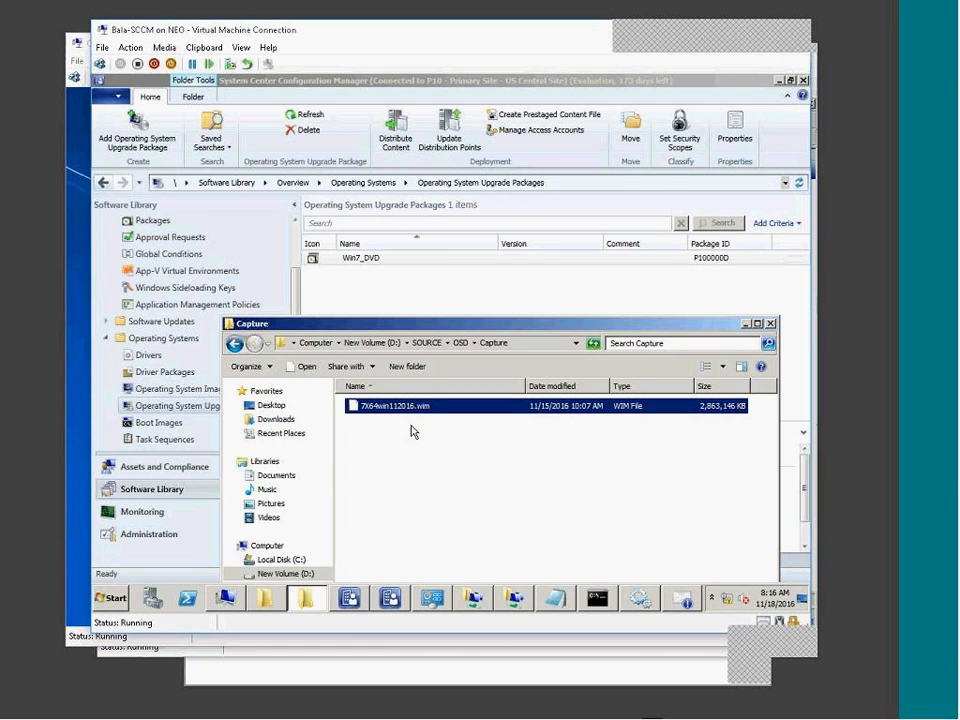
{"action": "left_click_drag", "start_coordinate": [477, 485], "coordinate": [396, 402]}
{"action": "left_click", "coordinate": [661, 716]}
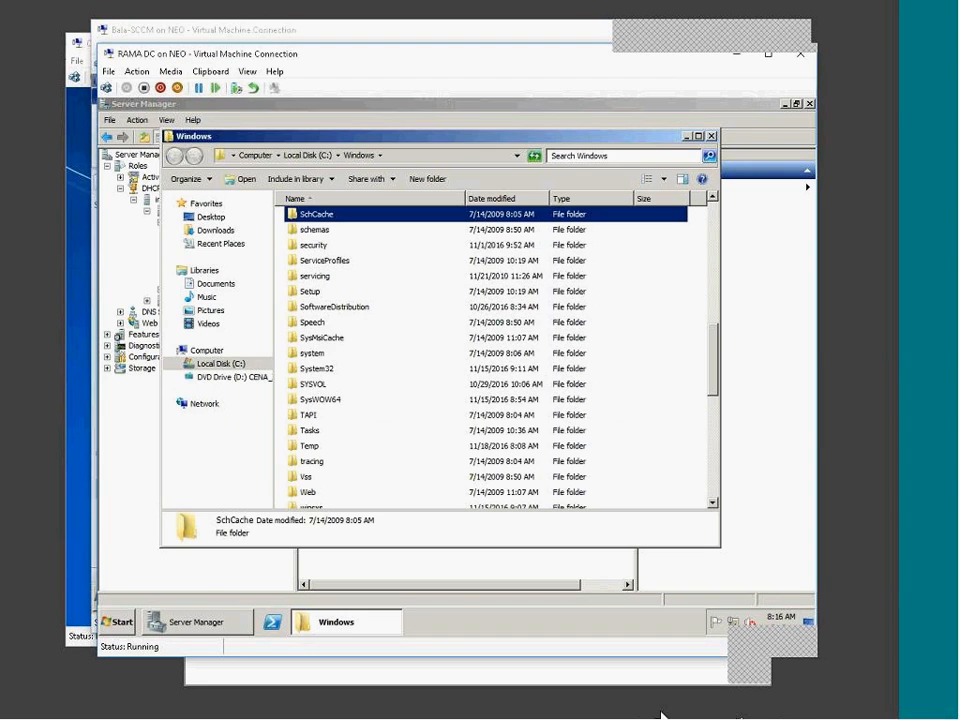
{"action": "left_click", "coordinate": [712, 712]}
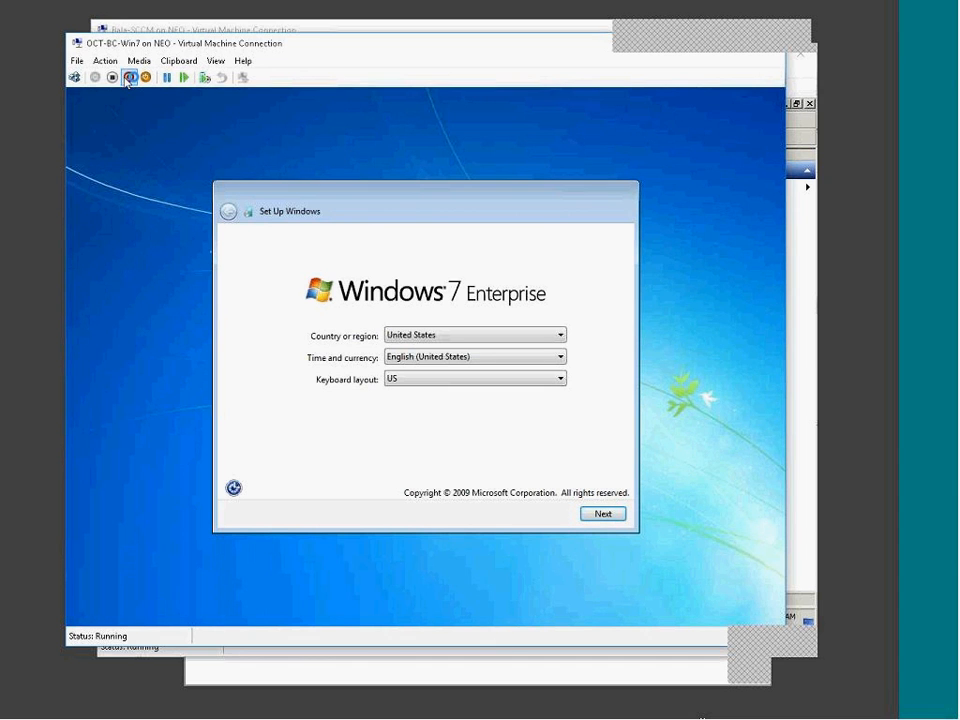
Turn off the OCT-BC-Win7 VM, then return to Bala-SCCM's Configuration Manager console.
{"action": "left_click", "coordinate": [109, 78]}
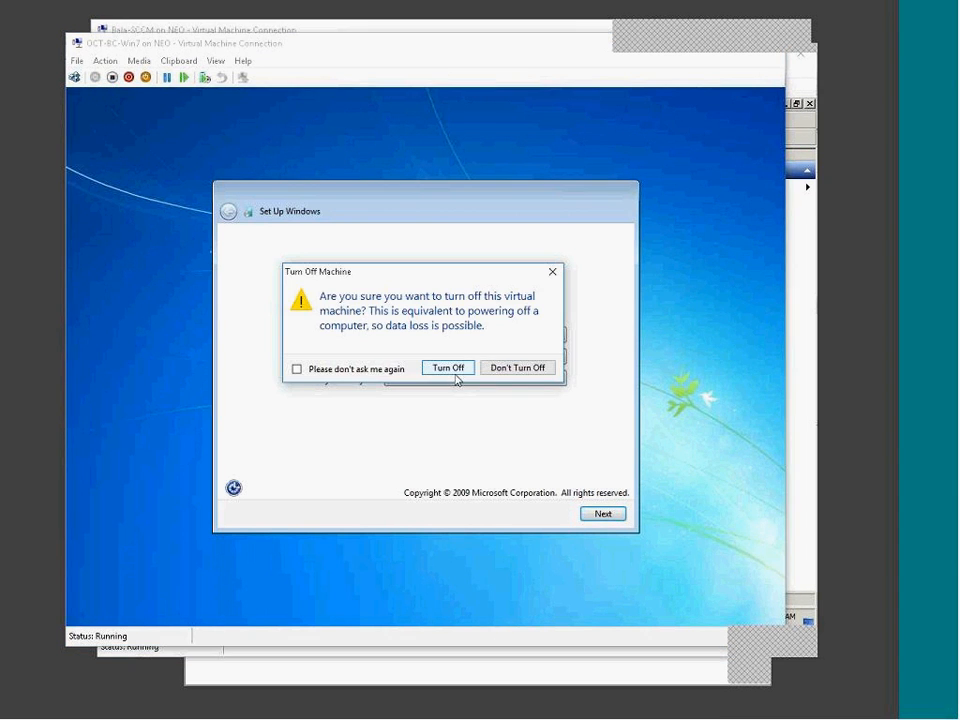
{"action": "left_click", "coordinate": [446, 367]}
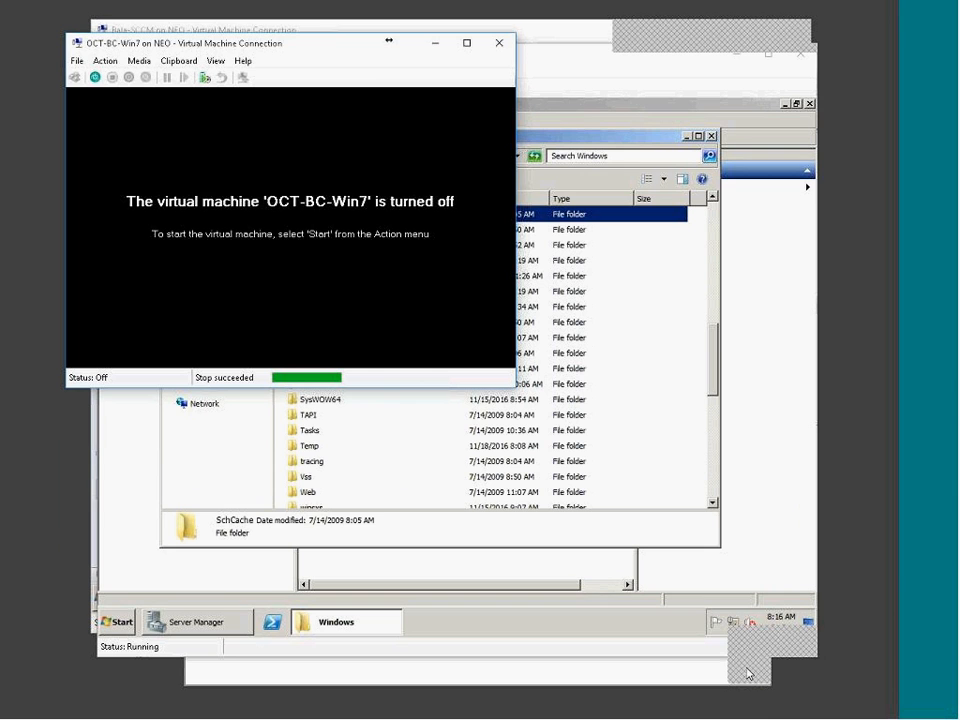
{"action": "left_click", "coordinate": [434, 44]}
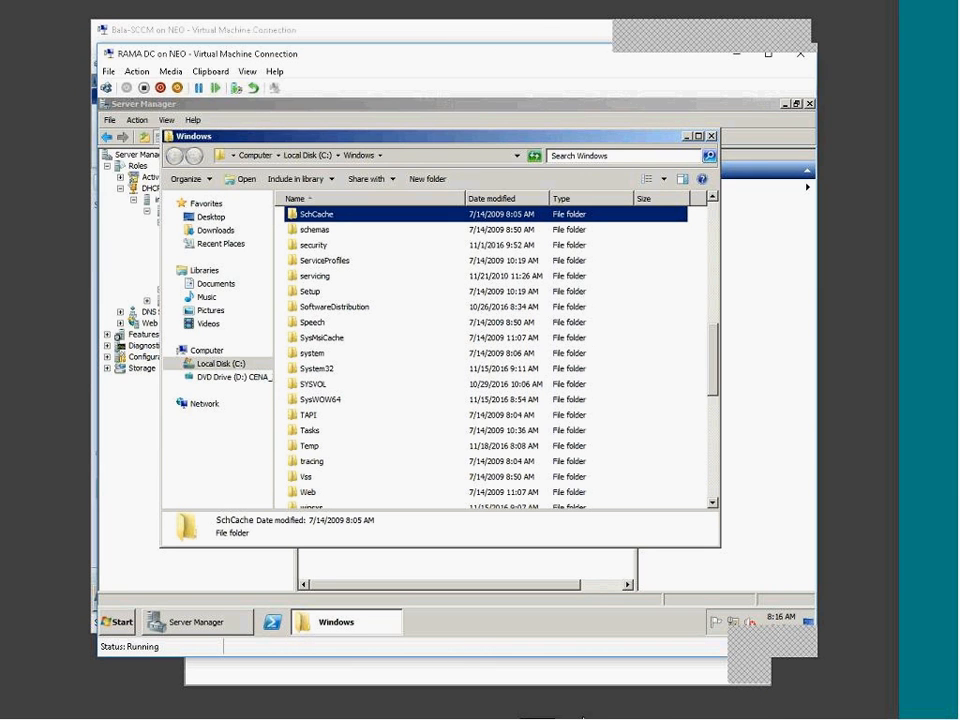
{"action": "left_click", "coordinate": [663, 716]}
{"action": "left_click", "coordinate": [663, 716]}
{"action": "left_click", "coordinate": [450, 450]}
{"action": "left_click", "coordinate": [441, 408]}
{"action": "left_click", "coordinate": [219, 448]}
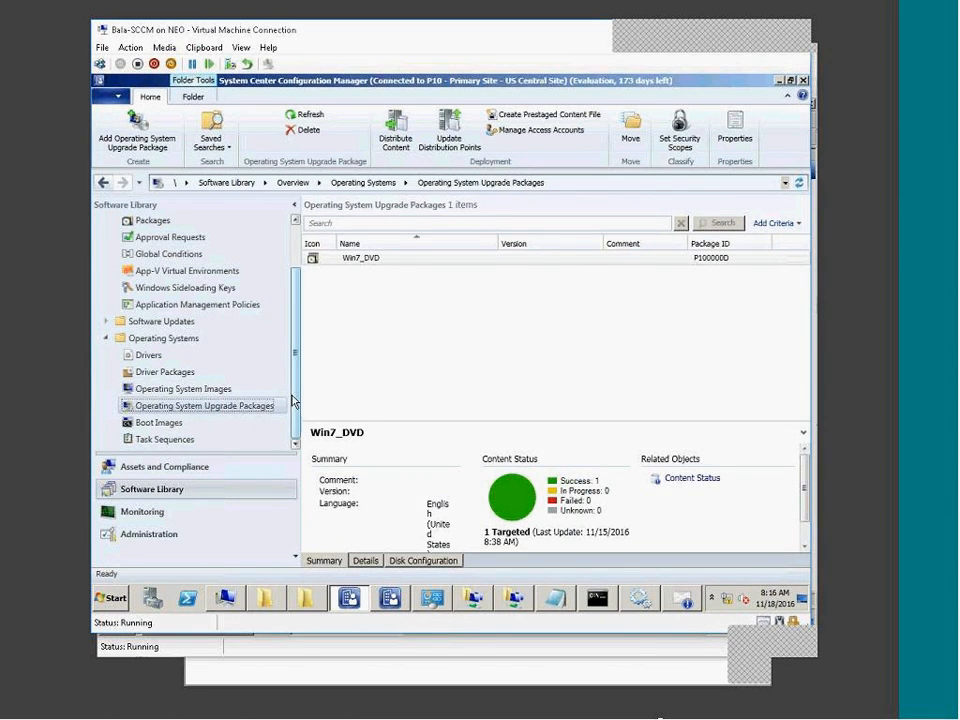
Copy 7X64win112016.wim from the Capture folder.
{"action": "left_click", "coordinate": [162, 439]}
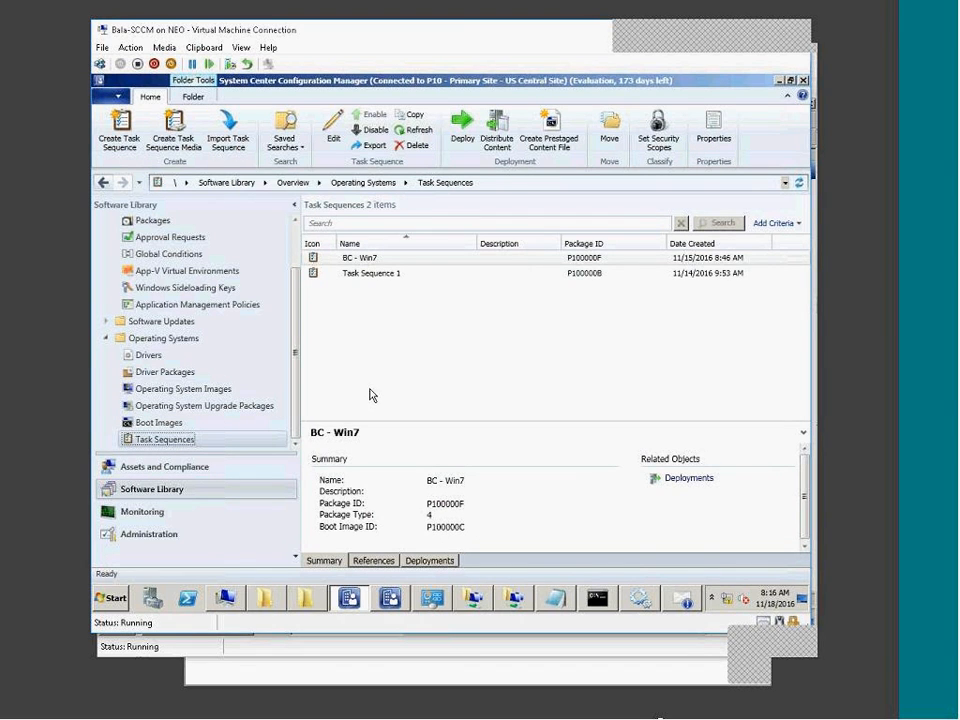
{"action": "left_click", "coordinate": [307, 598]}
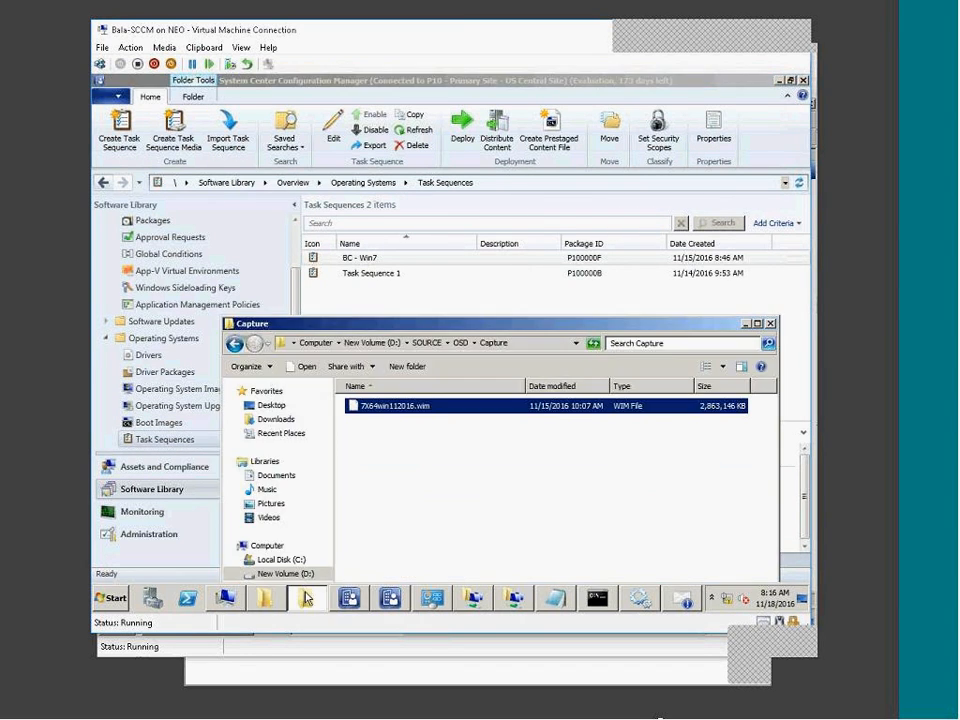
{"action": "right_click", "coordinate": [386, 393]}
{"action": "right_click", "coordinate": [380, 406]}
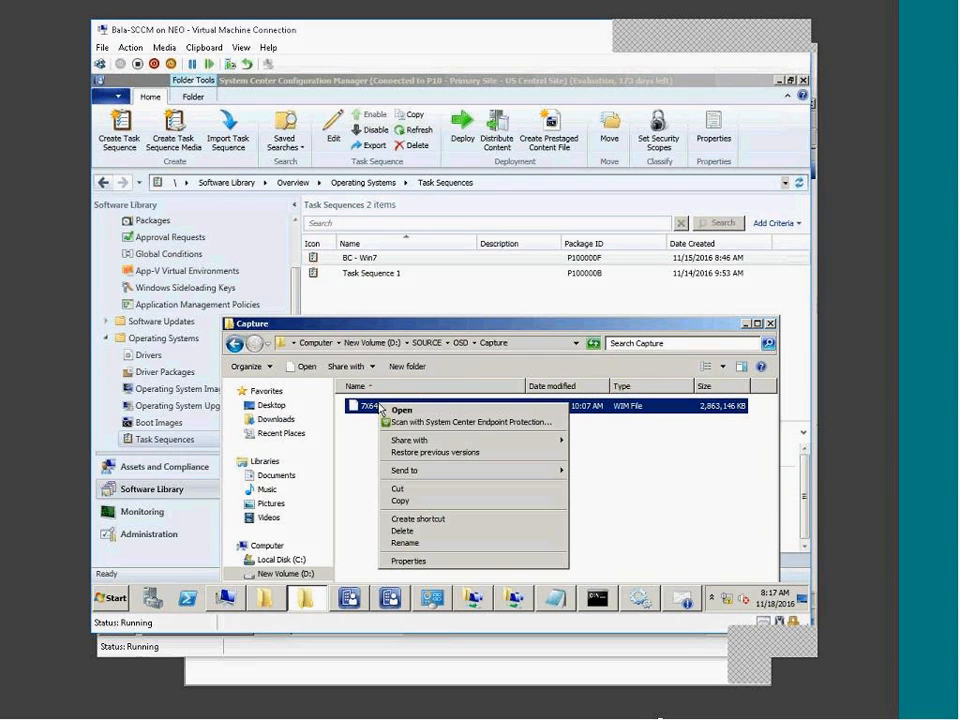
{"action": "left_click", "coordinate": [418, 502]}
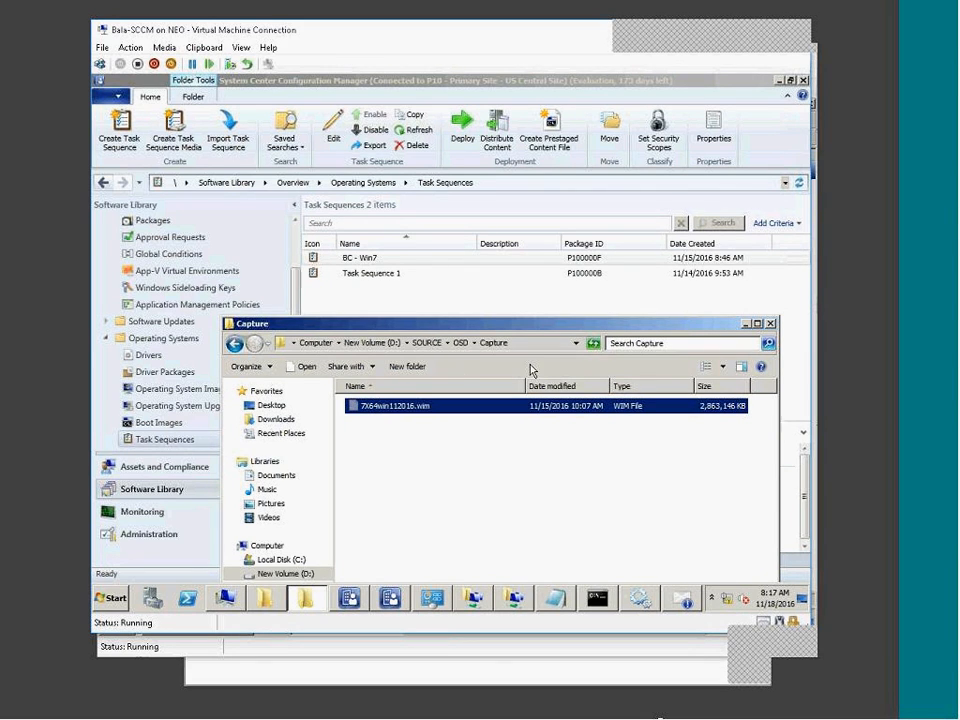
Create a Win7_WIM_beta folder under OSD and paste the WIM file into it.
{"action": "left_click", "coordinate": [458, 344]}
{"action": "left_click", "coordinate": [391, 452]}
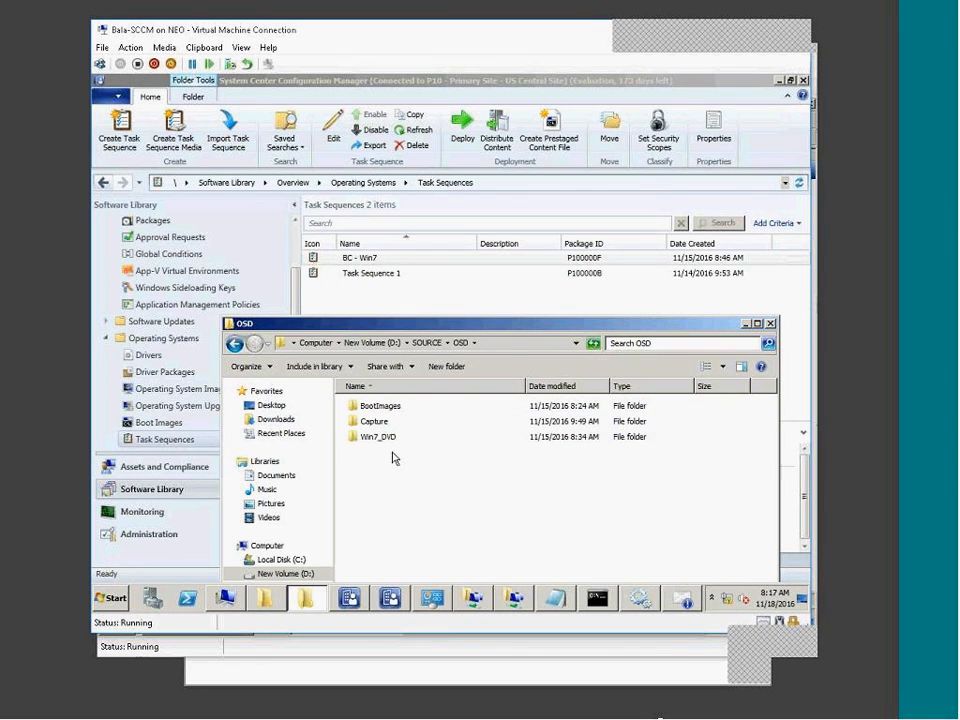
{"action": "left_click", "coordinate": [454, 368]}
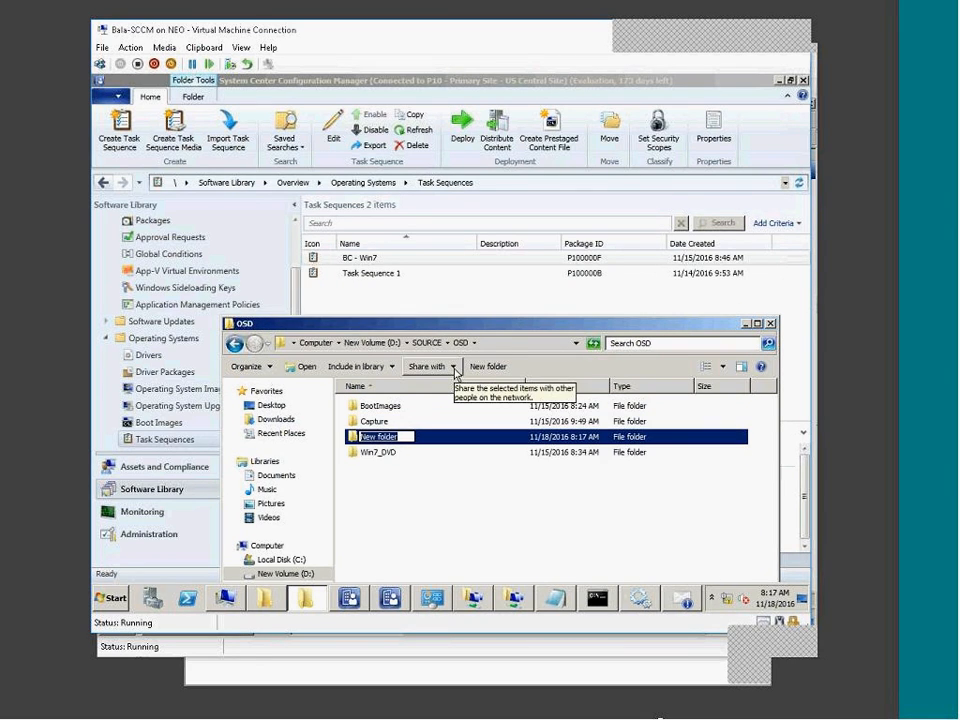
{"action": "type", "text": "Win7_WIM_beta"}
{"action": "key", "text": "Return"}
{"action": "key", "text": "Return"}
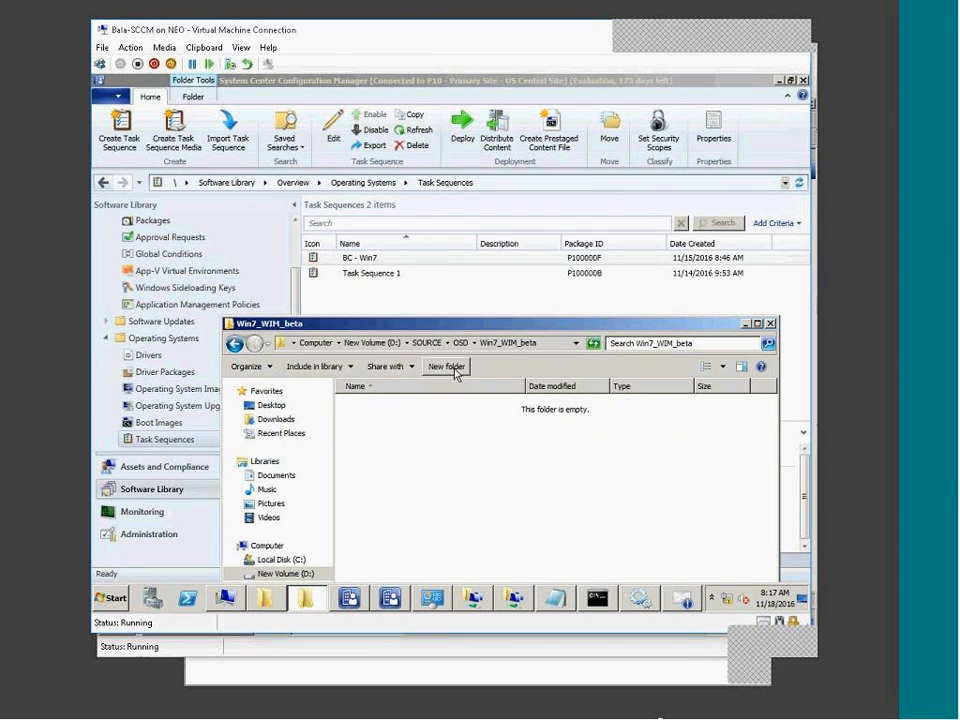
{"action": "key", "text": "ctrl+v"}
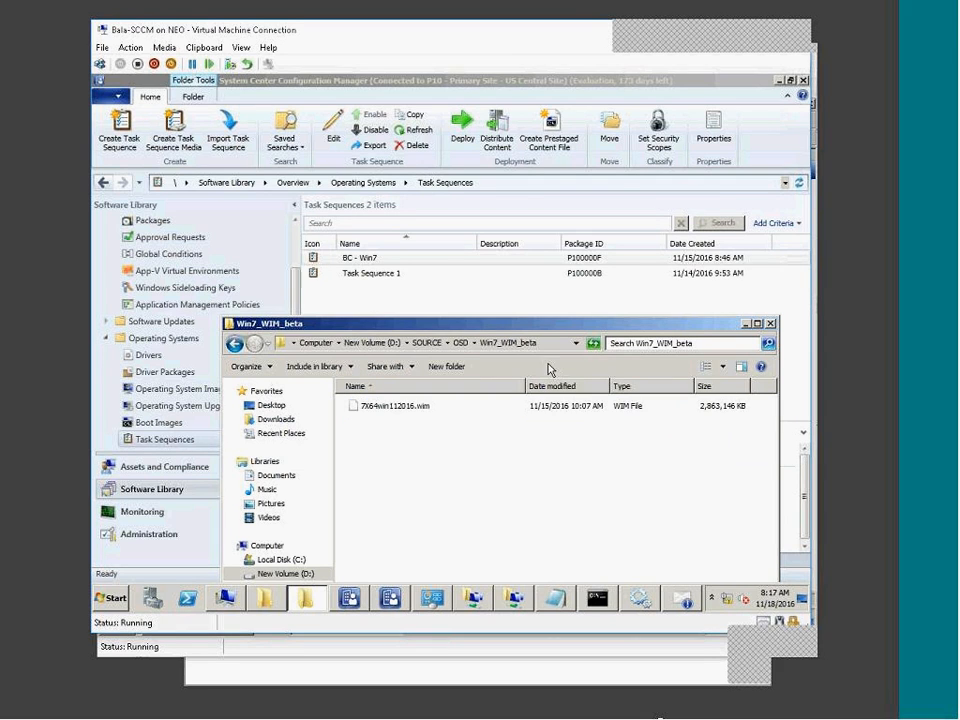
{"action": "left_click", "coordinate": [130, 597]}
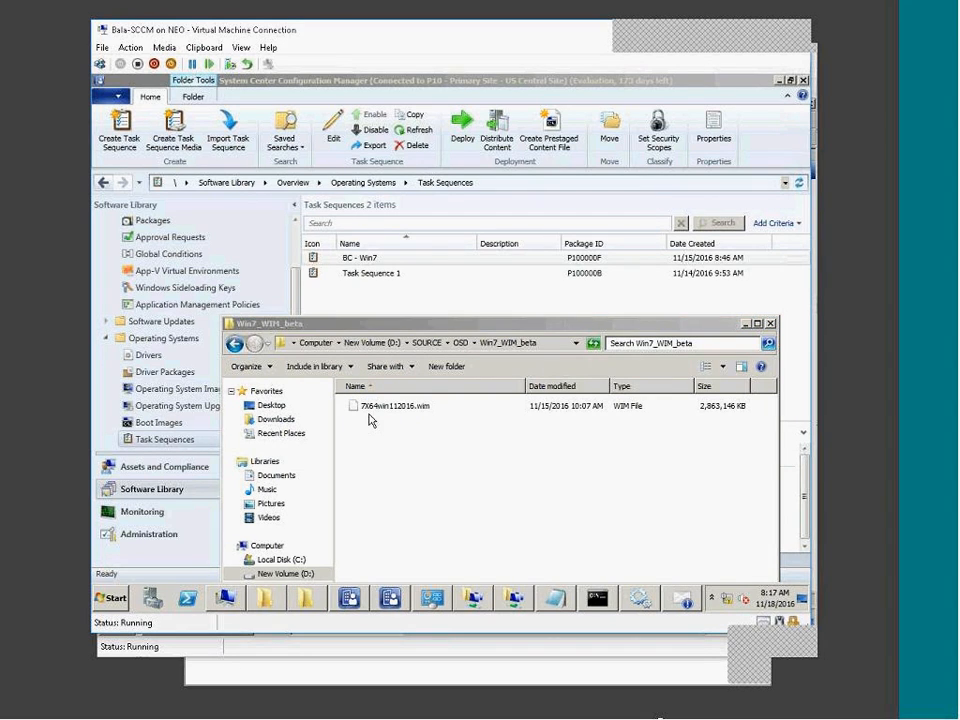
{"action": "left_click", "coordinate": [218, 405]}
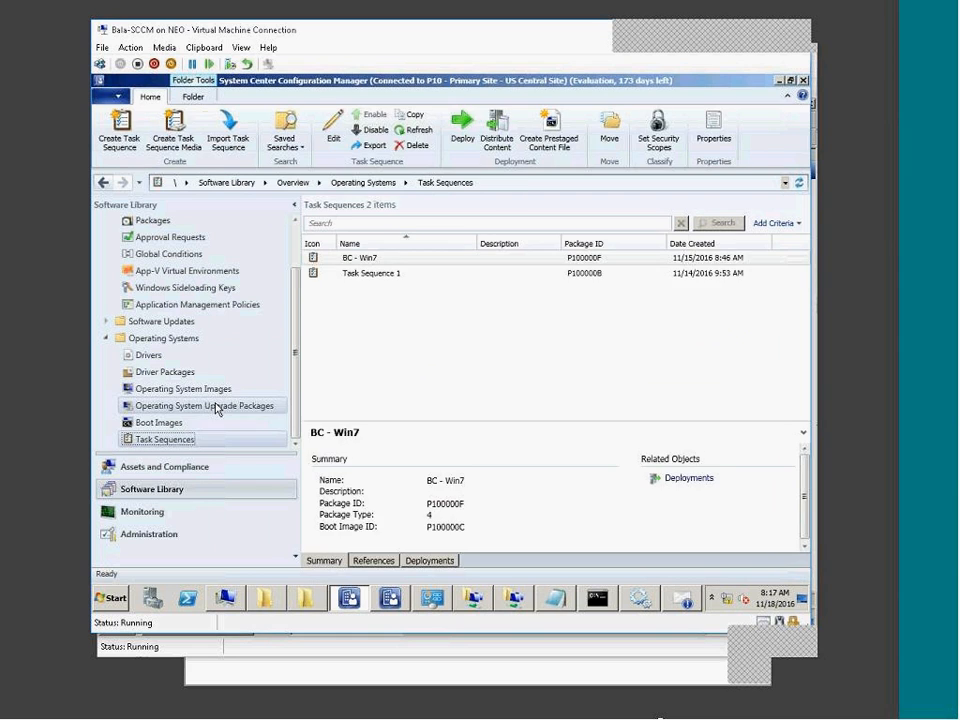
Show Operating System Images, opening then cancelling the Add Operating System Image wizard.
{"action": "left_click", "coordinate": [216, 408]}
{"action": "left_click", "coordinate": [200, 390]}
{"action": "right_click", "coordinate": [207, 393]}
{"action": "left_click", "coordinate": [233, 404]}
{"action": "left_click", "coordinate": [650, 514]}
{"action": "left_click", "coordinate": [476, 376]}
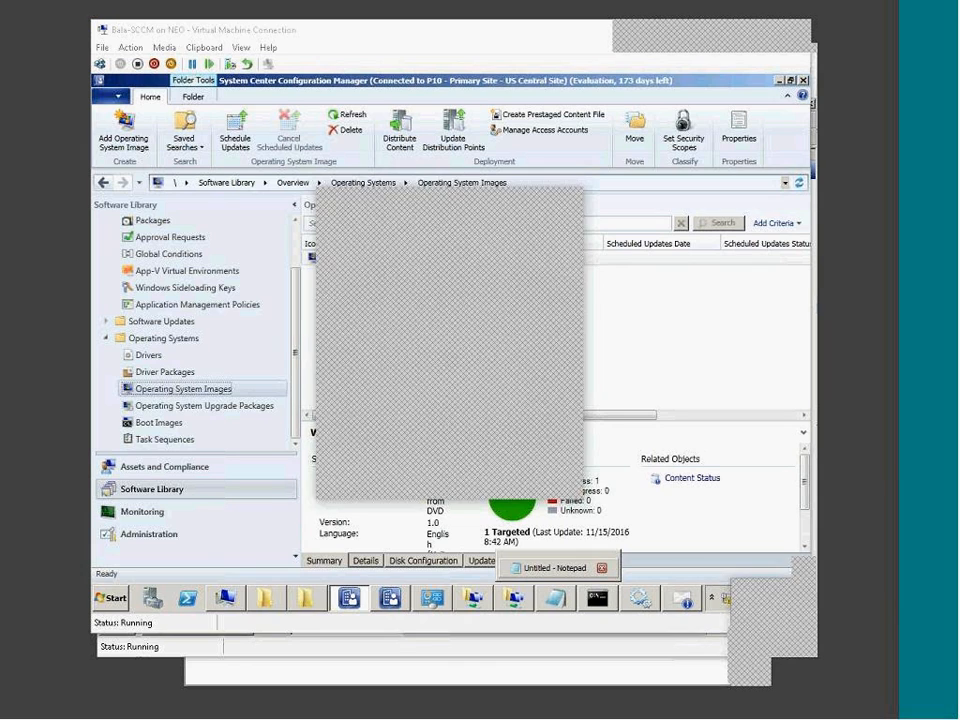
{"action": "left_click", "coordinate": [497, 487]}
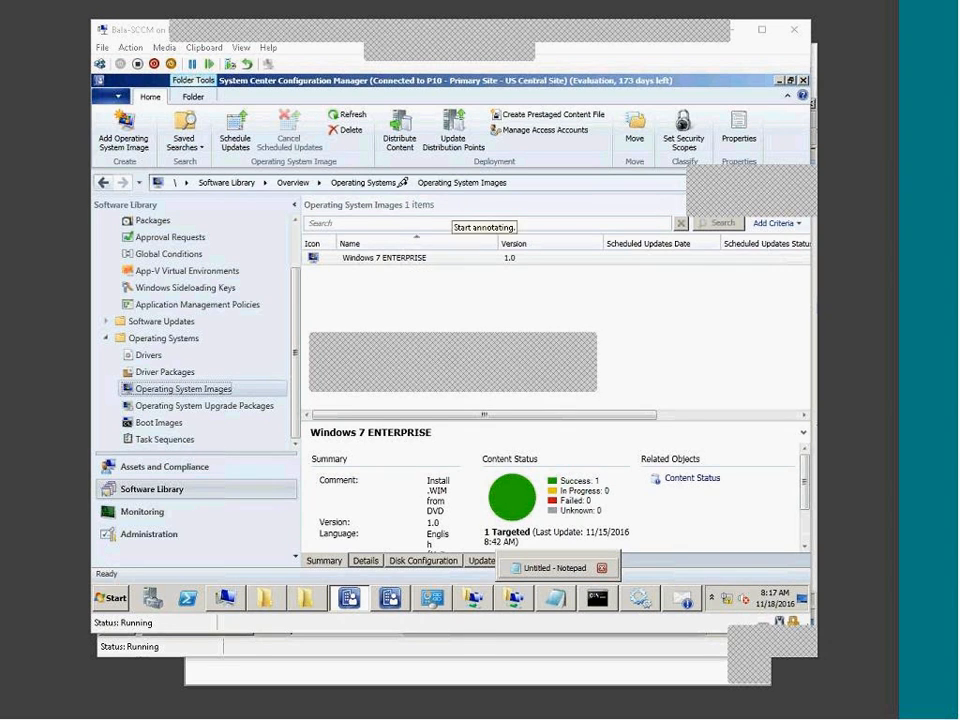
{"action": "left_click_drag", "start_coordinate": [367, 177], "coordinate": [468, 261]}
{"action": "mouse_move", "coordinate": [367, 181]}
{"action": "left_mouse_down"}
{"action": "mouse_move", "coordinate": [478, 156]}
{"action": "mouse_move", "coordinate": [485, 253]}
{"action": "mouse_move", "coordinate": [448, 276]}
{"action": "left_mouse_up"}
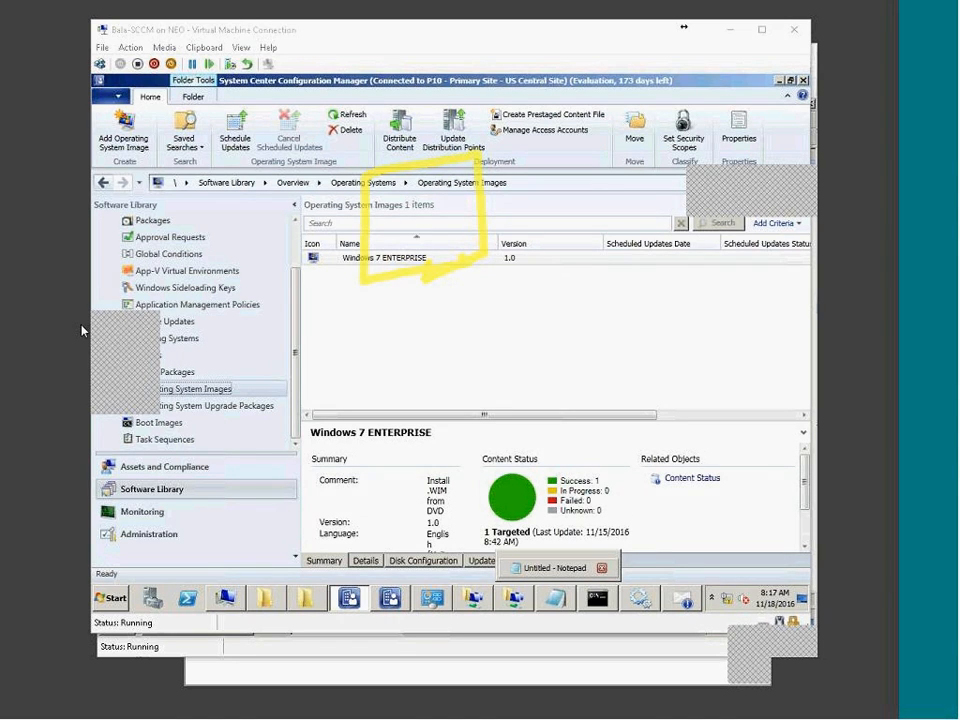
{"action": "mouse_move", "coordinate": [428, 270]}
{"action": "left_mouse_down"}
{"action": "mouse_move", "coordinate": [430, 337]}
{"action": "mouse_move", "coordinate": [484, 343]}
{"action": "left_mouse_up"}
{"action": "mouse_move", "coordinate": [395, 215]}
{"action": "left_mouse_down"}
{"action": "mouse_move", "coordinate": [404, 250]}
{"action": "mouse_move", "coordinate": [400, 233]}
{"action": "mouse_move", "coordinate": [385, 265]}
{"action": "left_mouse_up"}
{"action": "left_click_drag", "start_coordinate": [458, 212], "coordinate": [460, 234]}
{"action": "mouse_move", "coordinate": [410, 158]}
{"action": "left_mouse_down"}
{"action": "mouse_move", "coordinate": [392, 68]}
{"action": "mouse_move", "coordinate": [398, 112]}
{"action": "mouse_move", "coordinate": [421, 131]}
{"action": "left_mouse_up"}
{"action": "left_click", "coordinate": [431, 126]}
{"action": "left_click_drag", "start_coordinate": [442, 60], "coordinate": [466, 137]}
{"action": "left_click_drag", "start_coordinate": [442, 122], "coordinate": [467, 91]}
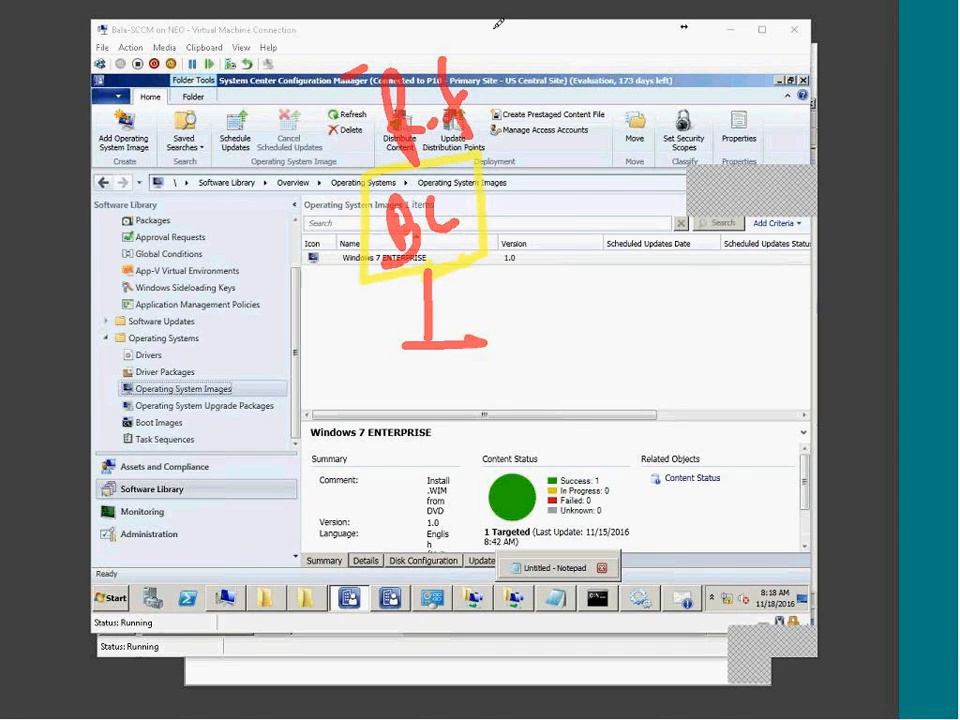
{"action": "left_click_drag", "start_coordinate": [468, 26], "coordinate": [497, 36]}
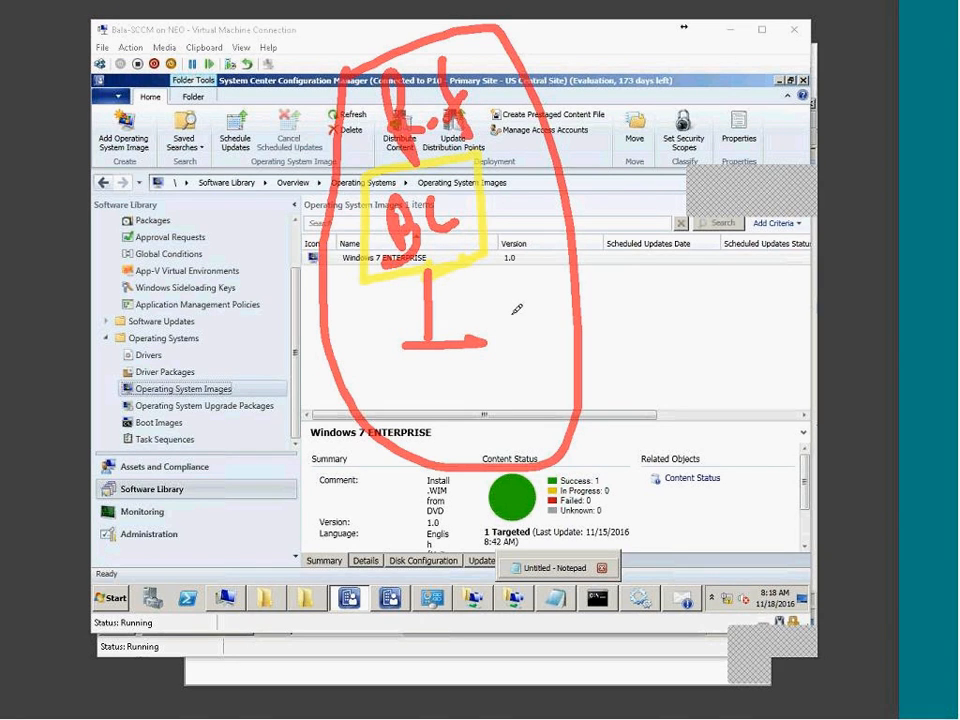
{"action": "mouse_move", "coordinate": [510, 316]}
{"action": "left_mouse_down"}
{"action": "mouse_move", "coordinate": [698, 288]}
{"action": "mouse_move", "coordinate": [742, 300]}
{"action": "mouse_move", "coordinate": [792, 268]}
{"action": "mouse_move", "coordinate": [815, 268]}
{"action": "left_mouse_up"}
{"action": "left_click_drag", "start_coordinate": [689, 349], "coordinate": [815, 308]}
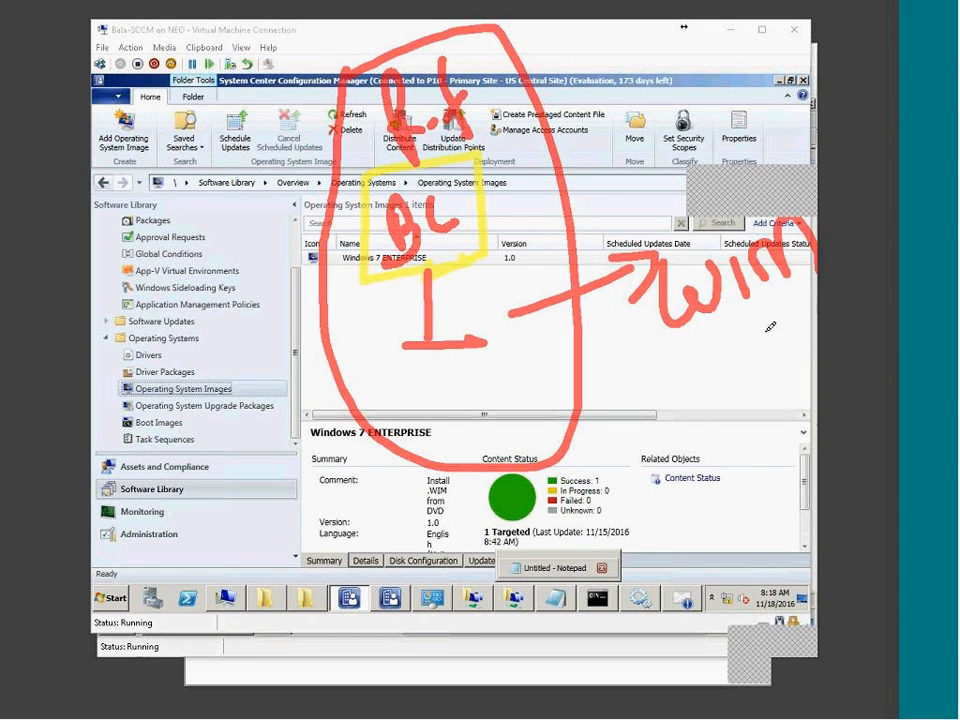
{"action": "mouse_move", "coordinate": [91, 490]}
{"action": "left_mouse_down"}
{"action": "mouse_move", "coordinate": [91, 555]}
{"action": "mouse_move", "coordinate": [147, 498]}
{"action": "left_mouse_up"}
{"action": "left_click_drag", "start_coordinate": [137, 556], "coordinate": [153, 589]}
{"action": "left_click_drag", "start_coordinate": [149, 320], "coordinate": [151, 321]}
{"action": "left_click_drag", "start_coordinate": [147, 218], "coordinate": [163, 179]}
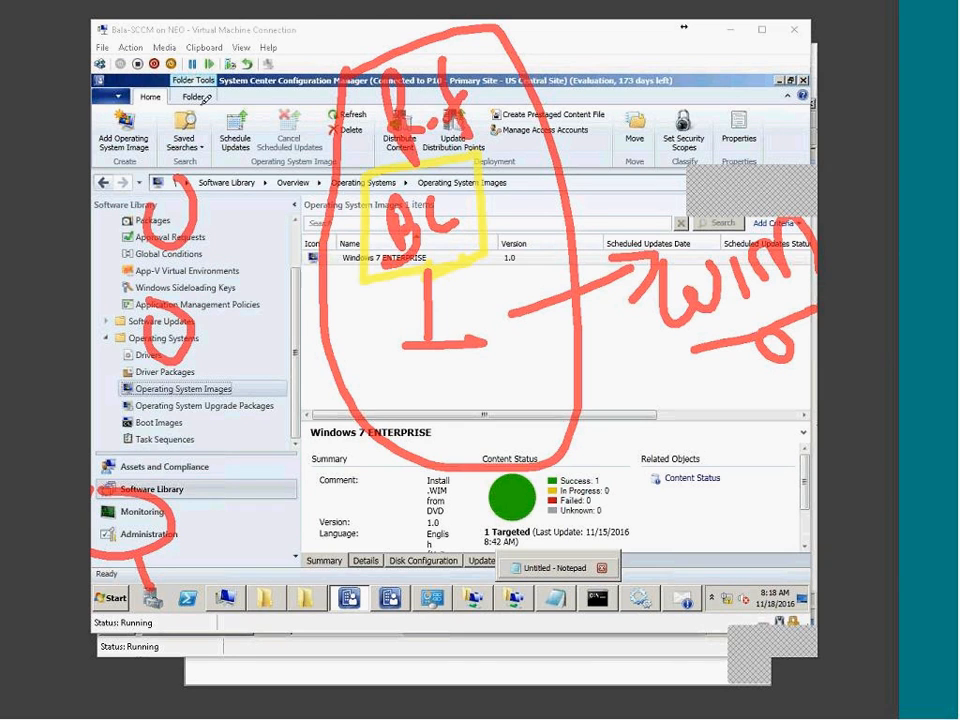
{"action": "left_click_drag", "start_coordinate": [203, 101], "coordinate": [207, 76]}
{"action": "mouse_move", "coordinate": [99, 104]}
{"action": "left_mouse_down"}
{"action": "mouse_move", "coordinate": [95, 115]}
{"action": "mouse_move", "coordinate": [99, 102]}
{"action": "left_mouse_up"}
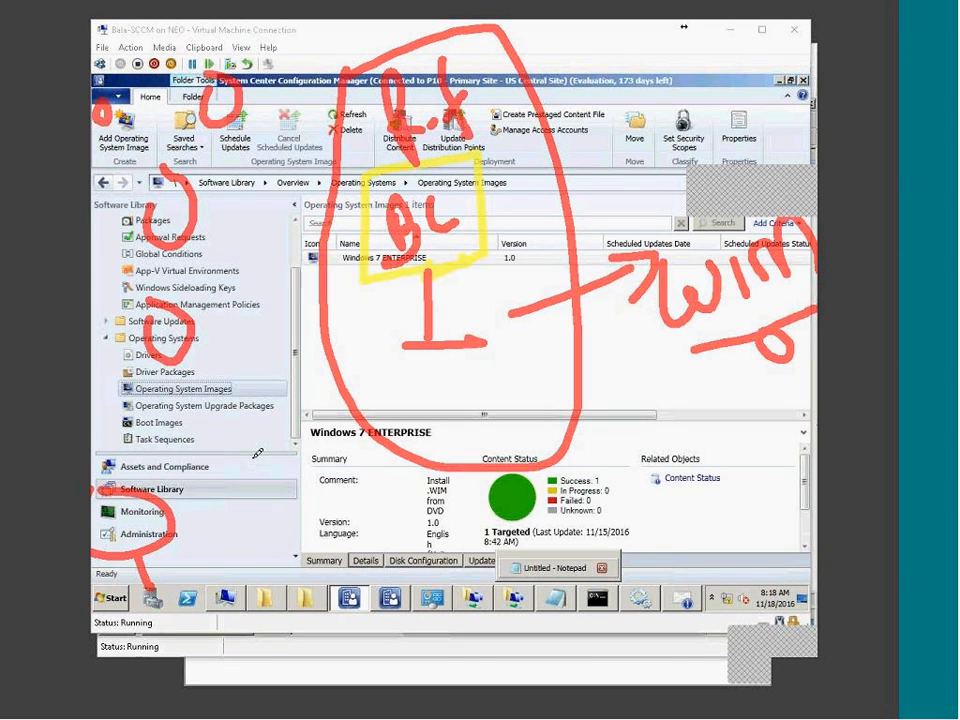
{"action": "left_click_drag", "start_coordinate": [267, 444], "coordinate": [270, 424]}
{"action": "left_click_drag", "start_coordinate": [319, 540], "coordinate": [335, 565]}
{"action": "mouse_move", "coordinate": [790, 341]}
{"action": "left_mouse_down"}
{"action": "mouse_move", "coordinate": [491, 548]}
{"action": "mouse_move", "coordinate": [94, 493]}
{"action": "left_mouse_up"}
{"action": "mouse_move", "coordinate": [739, 334]}
{"action": "left_mouse_down"}
{"action": "mouse_move", "coordinate": [391, 716]}
{"action": "mouse_move", "coordinate": [66, 322]}
{"action": "left_mouse_up"}
{"action": "mouse_move", "coordinate": [861, 249]}
{"action": "left_mouse_down"}
{"action": "mouse_move", "coordinate": [182, 242]}
{"action": "mouse_move", "coordinate": [175, 227]}
{"action": "left_mouse_up"}
{"action": "mouse_move", "coordinate": [782, 325]}
{"action": "left_mouse_down"}
{"action": "mouse_move", "coordinate": [349, 100]}
{"action": "mouse_move", "coordinate": [240, 98]}
{"action": "mouse_move", "coordinate": [148, 366]}
{"action": "mouse_move", "coordinate": [133, 320]}
{"action": "mouse_move", "coordinate": [378, 507]}
{"action": "mouse_move", "coordinate": [291, 492]}
{"action": "mouse_move", "coordinate": [420, 125]}
{"action": "mouse_move", "coordinate": [80, 70]}
{"action": "left_mouse_up"}
{"action": "mouse_move", "coordinate": [821, 150]}
{"action": "left_mouse_down"}
{"action": "mouse_move", "coordinate": [645, 342]}
{"action": "mouse_move", "coordinate": [828, 196]}
{"action": "left_mouse_up"}
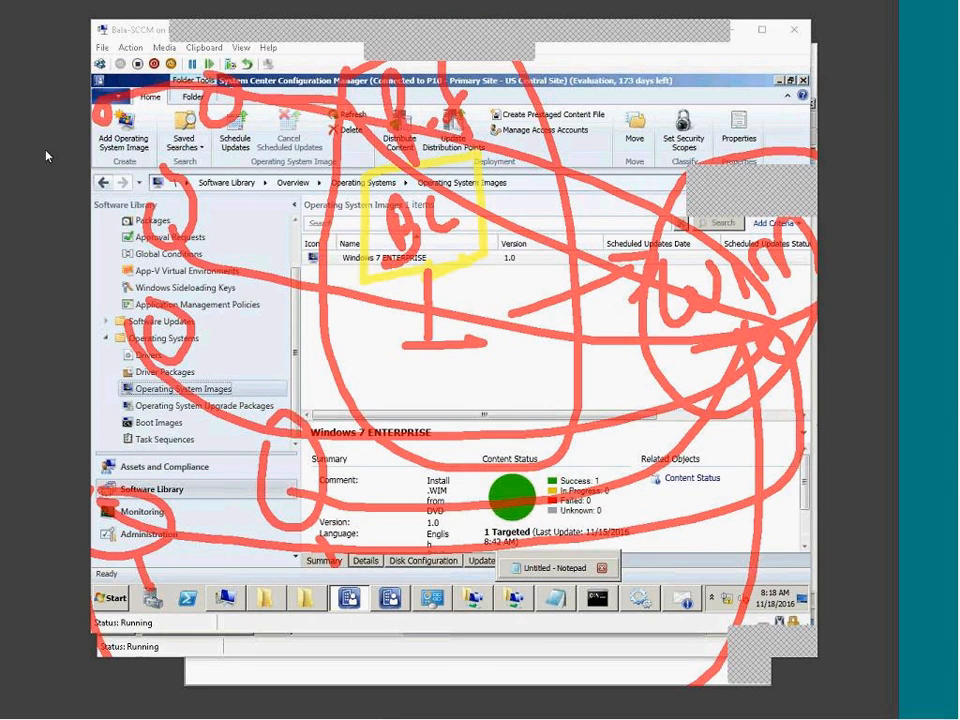
{"action": "key", "text": "Escape"}
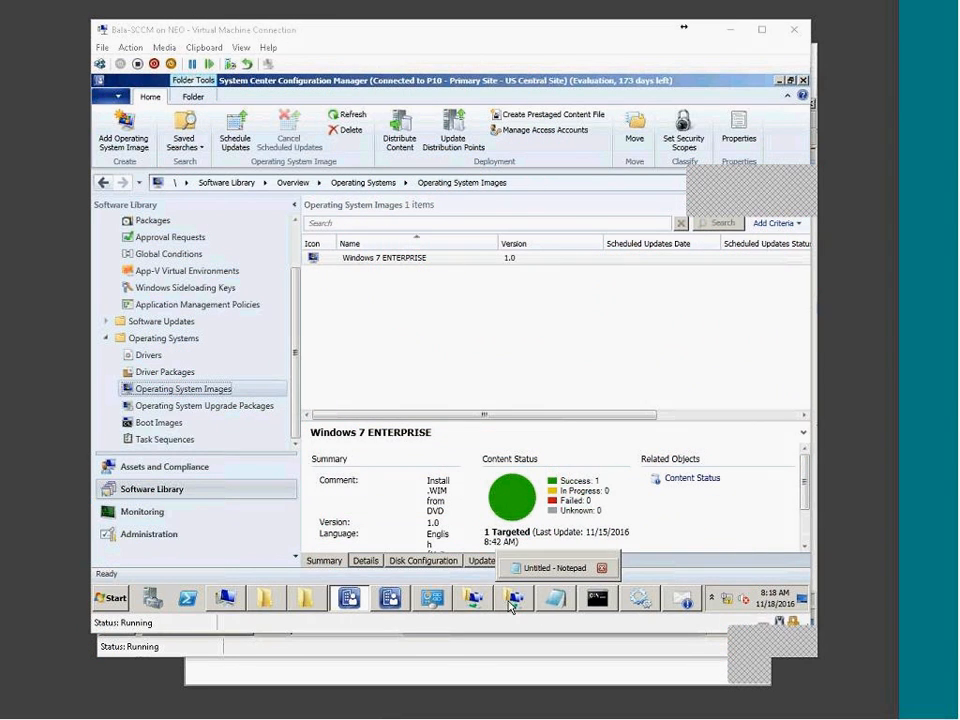
{"action": "left_click", "coordinate": [390, 602]}
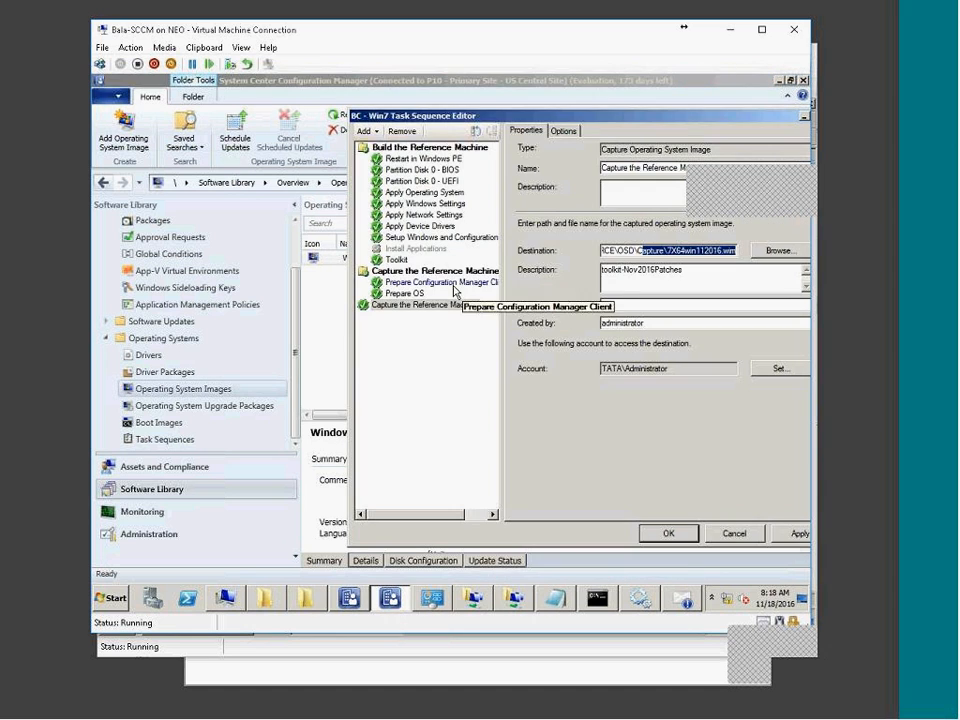
{"action": "left_click", "coordinate": [397, 261]}
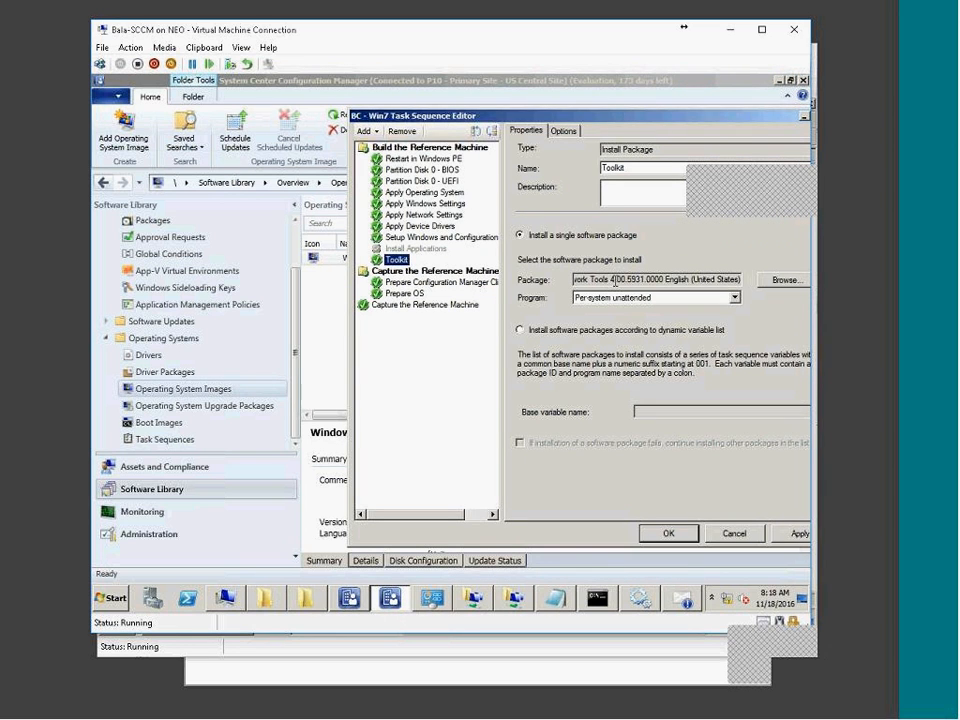
{"action": "left_click_drag", "start_coordinate": [576, 280], "coordinate": [749, 268]}
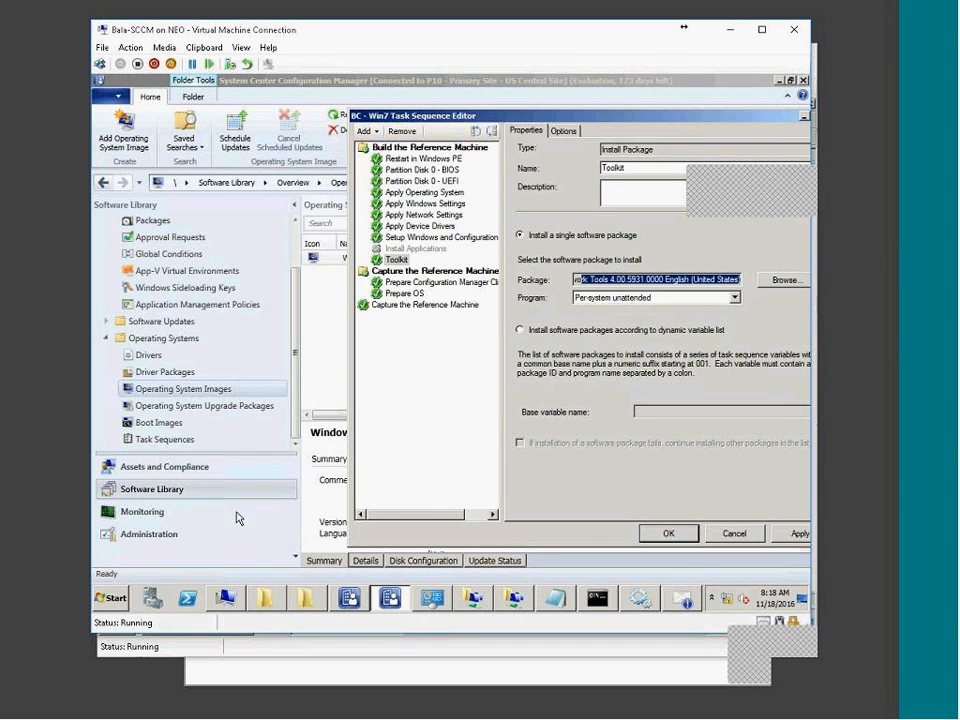
{"action": "double_click", "coordinate": [684, 280]}
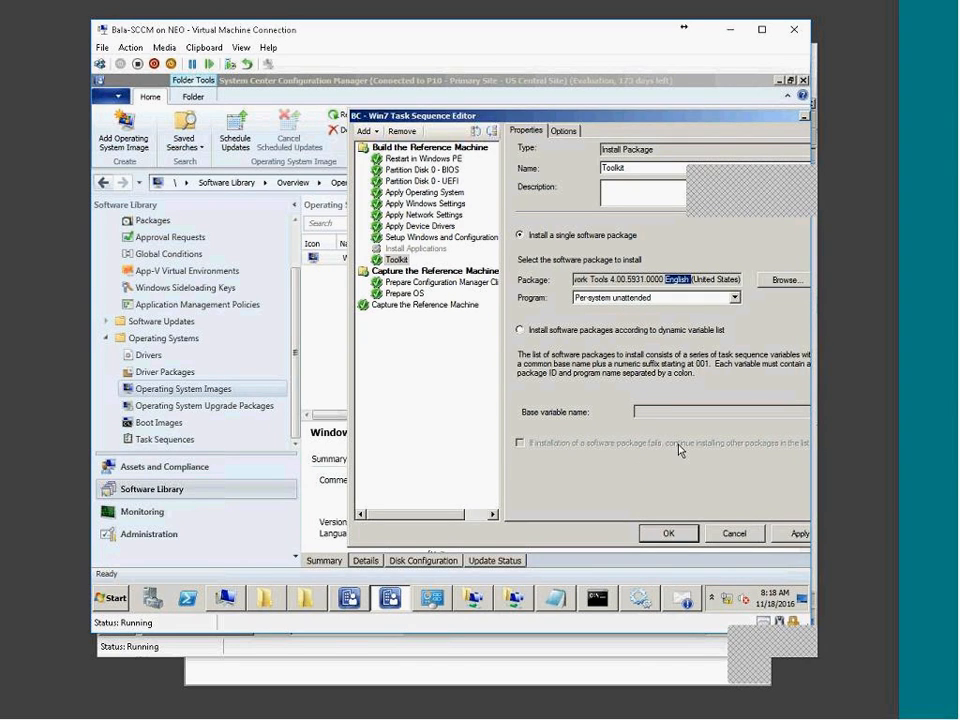
{"action": "left_click", "coordinate": [292, 388]}
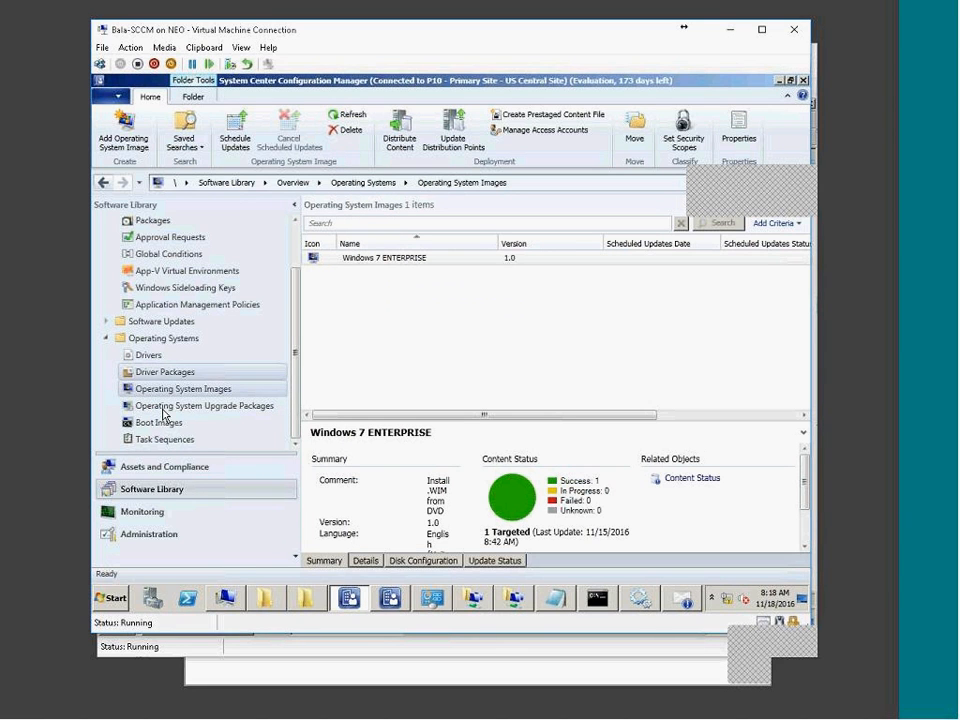
Select 7X64win112016.wim locally, then open the server's network share path from Run.
{"action": "left_click", "coordinate": [155, 440]}
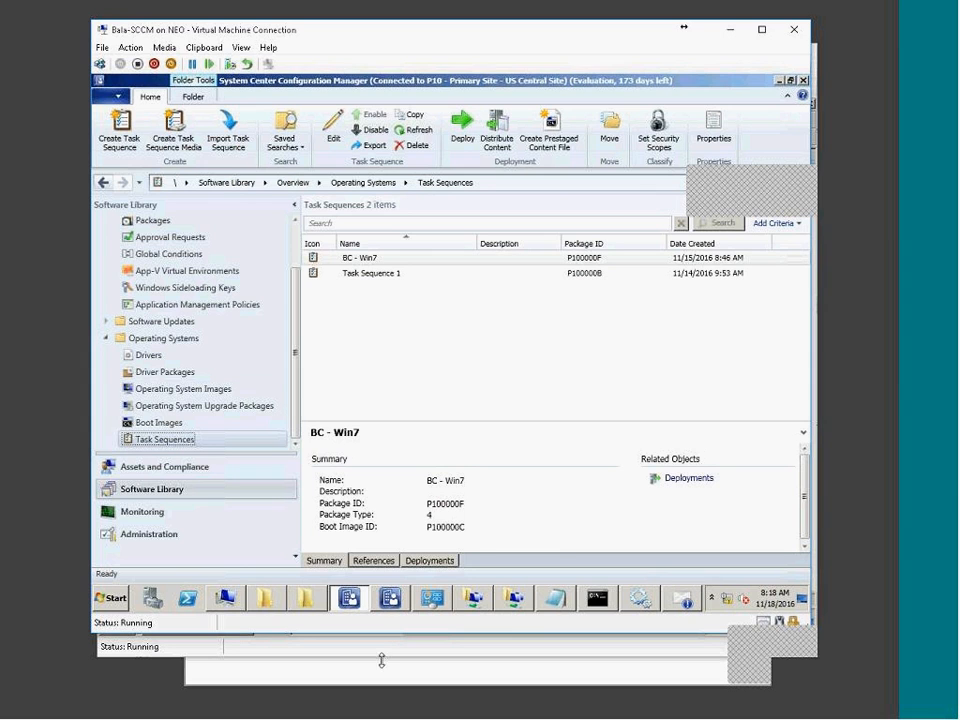
{"action": "left_click", "coordinate": [257, 566]}
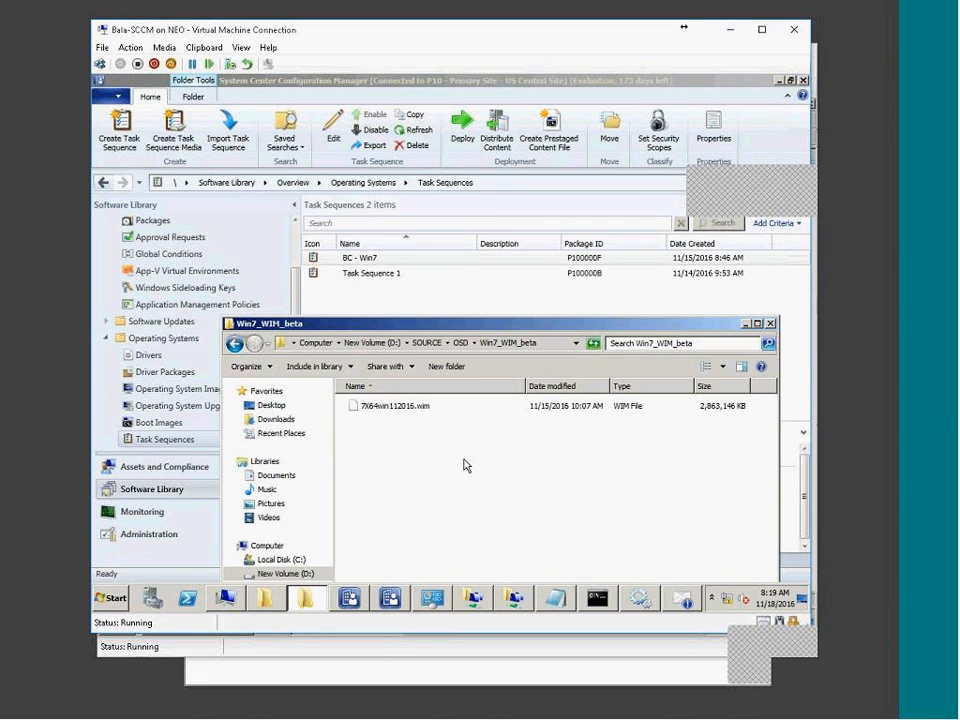
{"action": "left_click", "coordinate": [405, 410]}
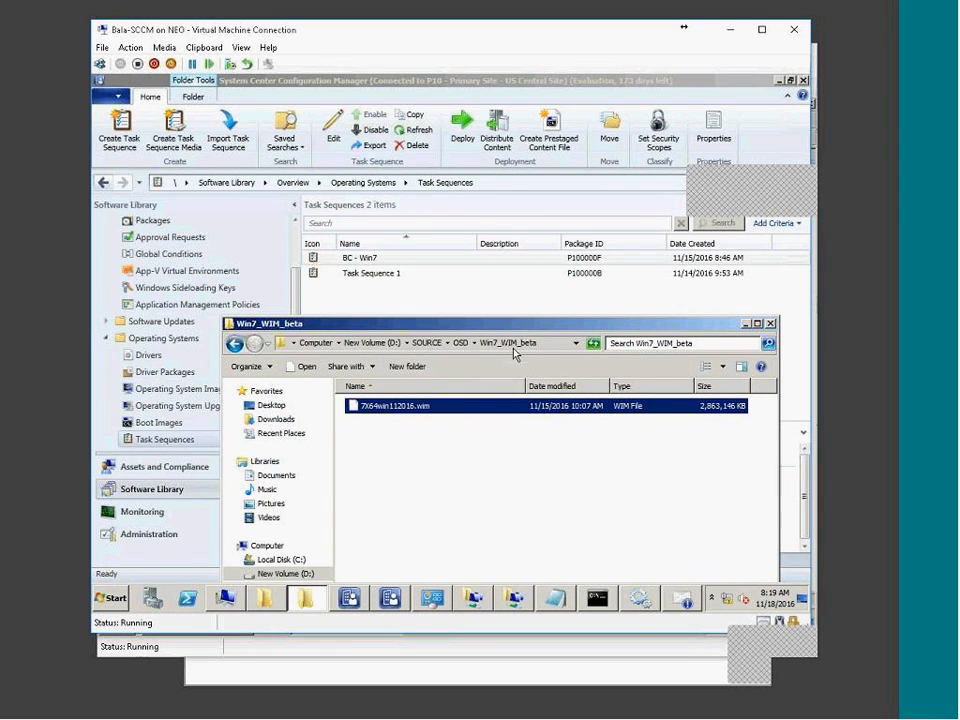
{"action": "left_click", "coordinate": [111, 600]}
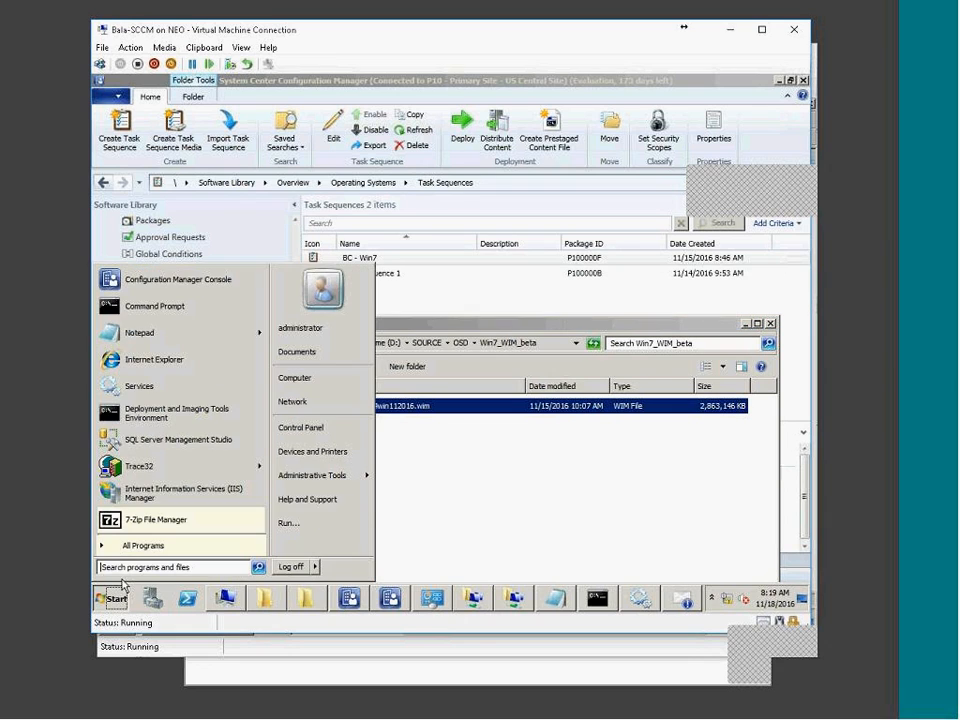
{"action": "left_click", "coordinate": [305, 521]}
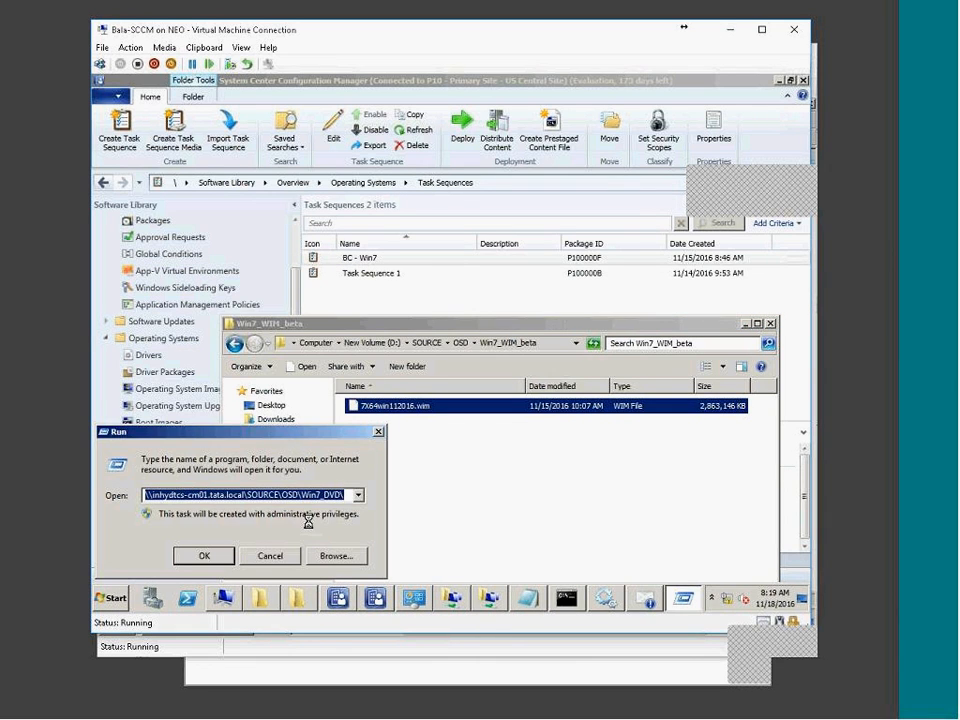
{"action": "key", "text": "Return"}
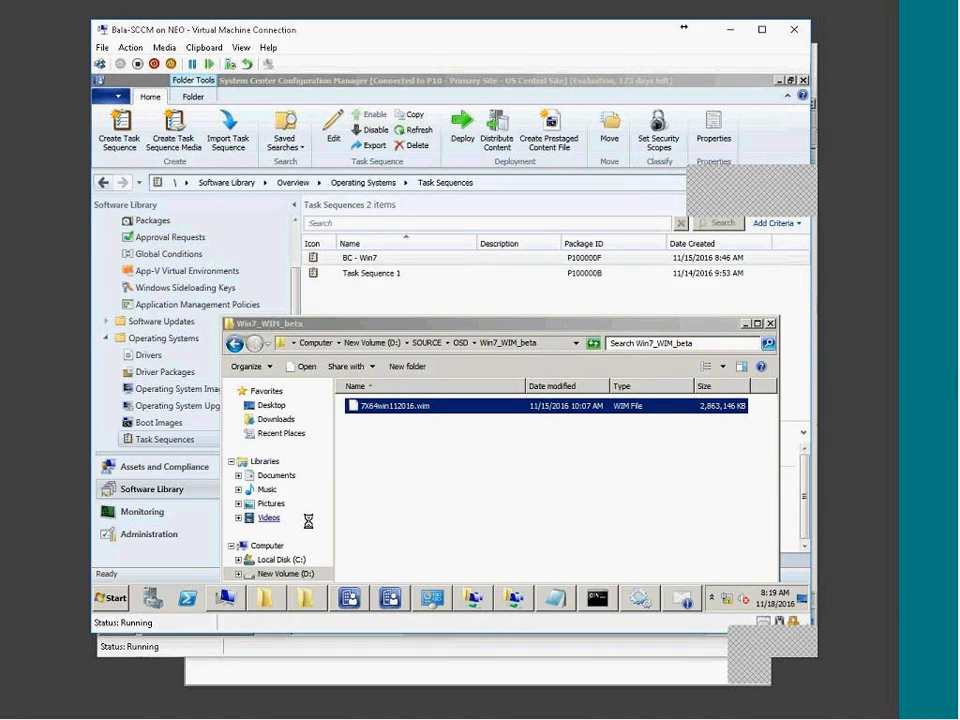
Go up to OSD, enter Win7_WIM_beta on the share, and copy its network path.
{"action": "key", "text": "alt+Up"}
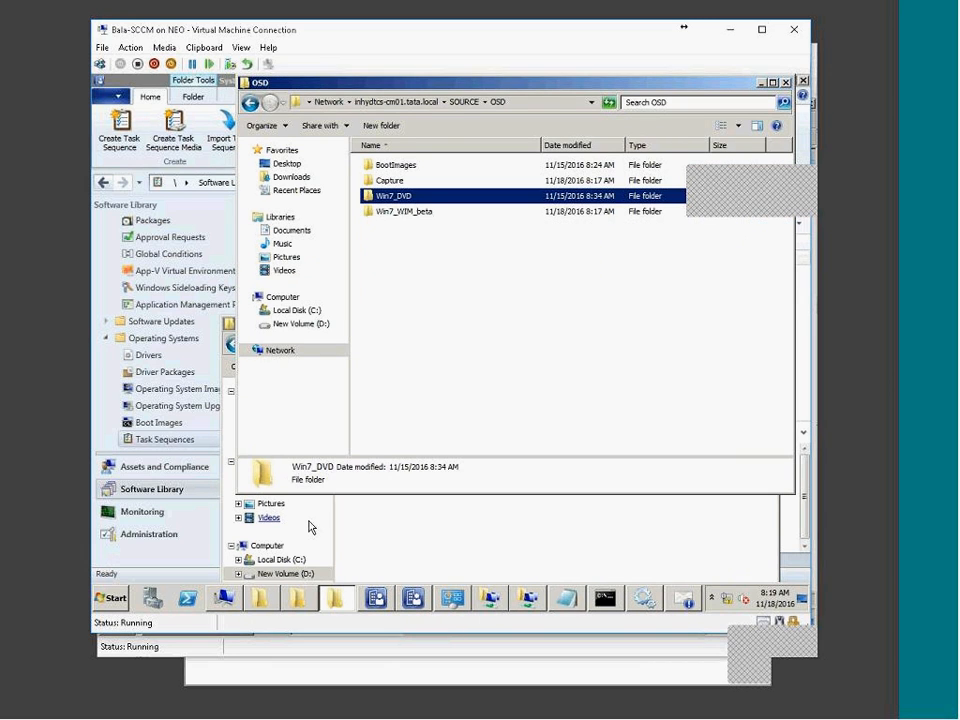
{"action": "key", "text": "Down"}
{"action": "key", "text": "Return"}
{"action": "key", "text": "alt+d"}
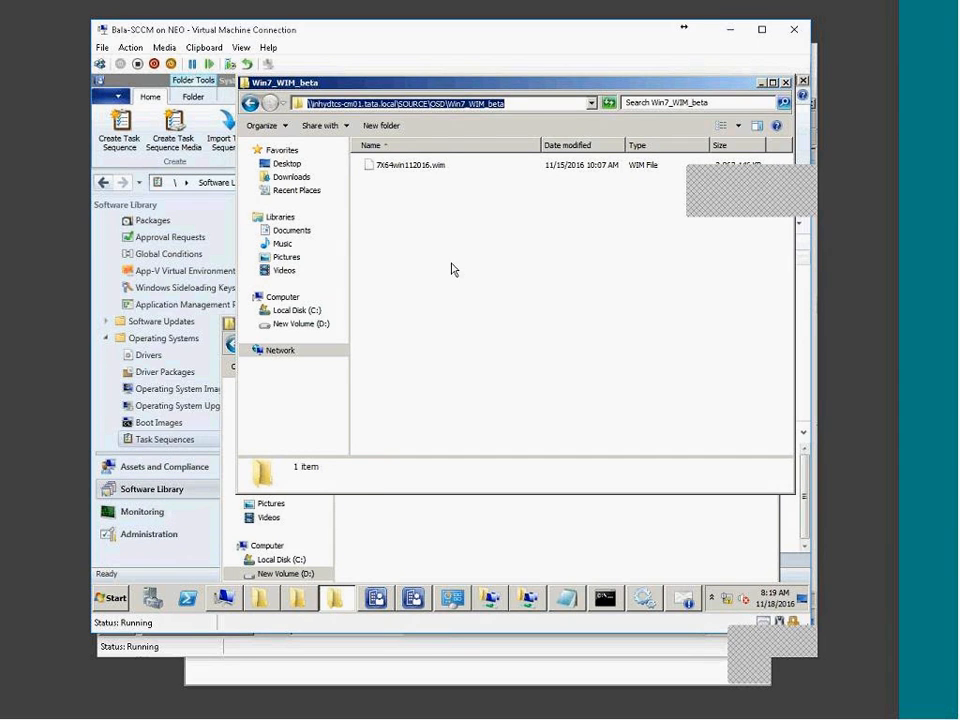
{"action": "left_click", "coordinate": [432, 206]}
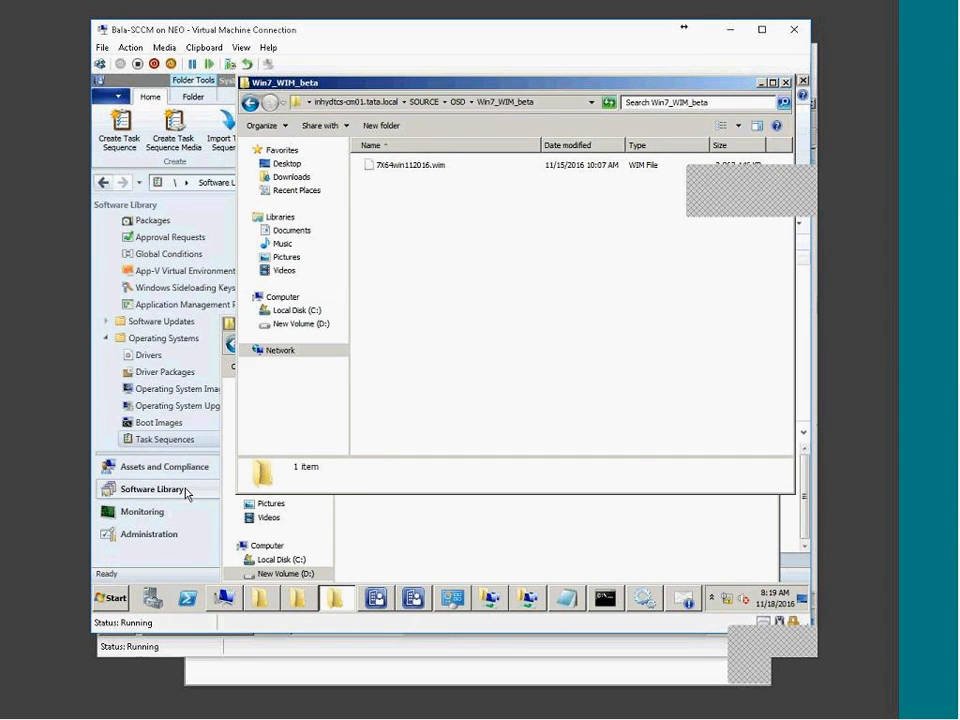
{"action": "left_click", "coordinate": [186, 491]}
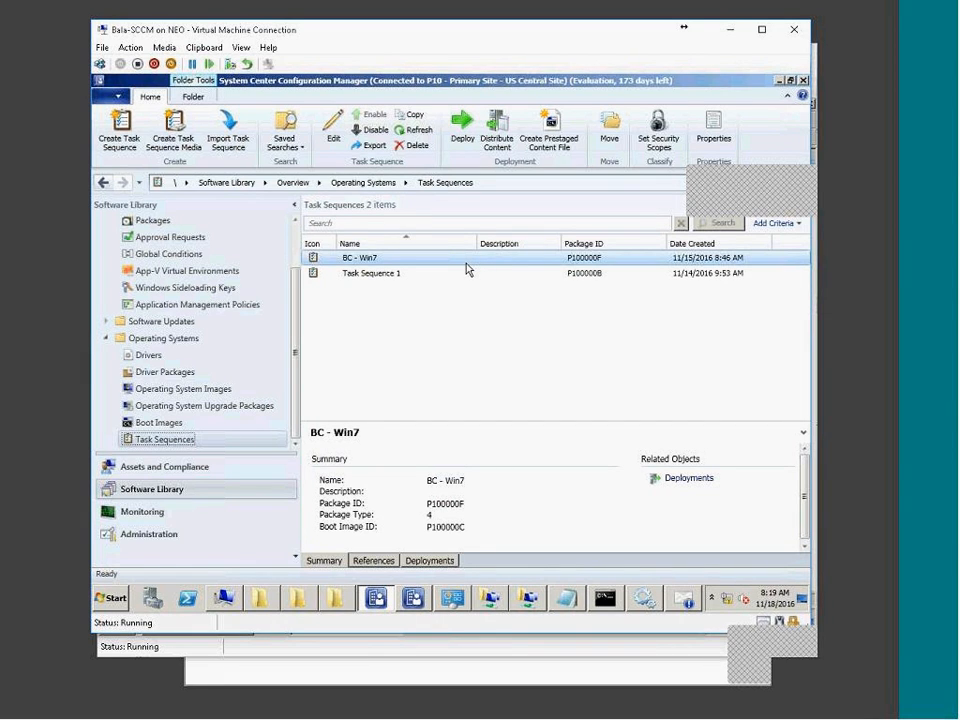
Add 7X64win112016.wim from the pasted share path as an OS image with version Beta.
{"action": "left_click", "coordinate": [170, 390]}
{"action": "right_click", "coordinate": [176, 391]}
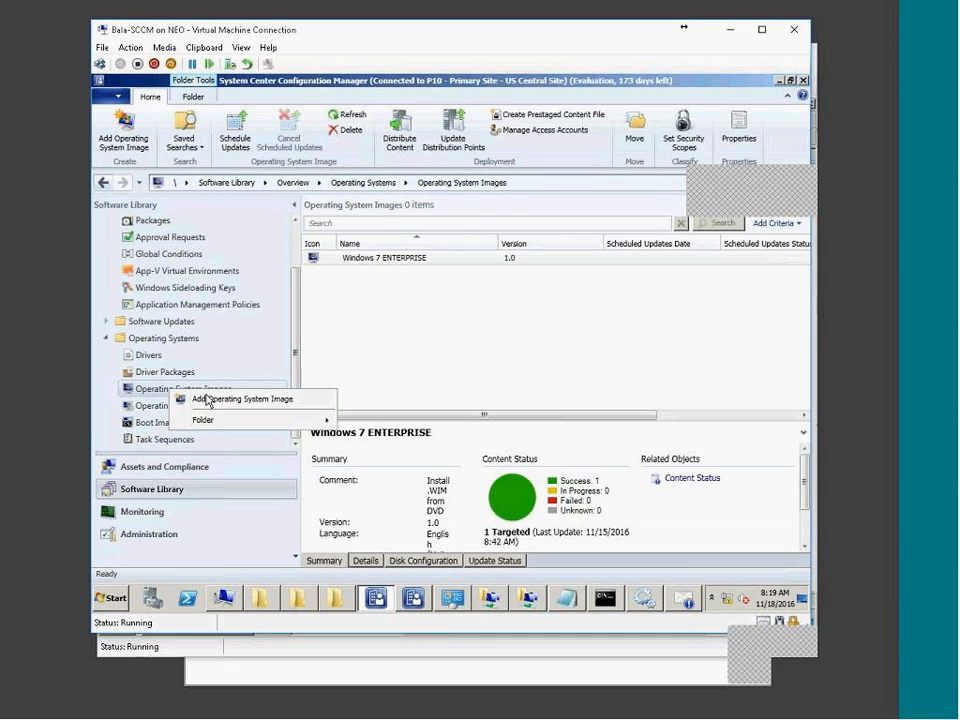
{"action": "left_click", "coordinate": [207, 398]}
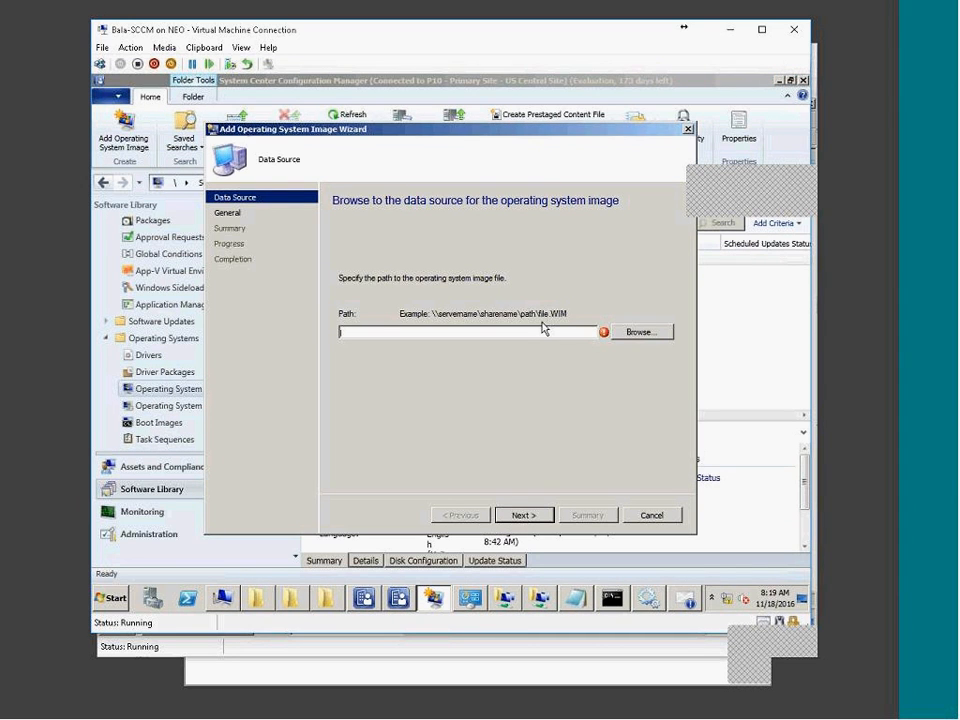
{"action": "type", "text": "\\\\inhydtcs-cm01.tata.local\\SOURCE\\OSD\\Win7_WIM_beta\\"}
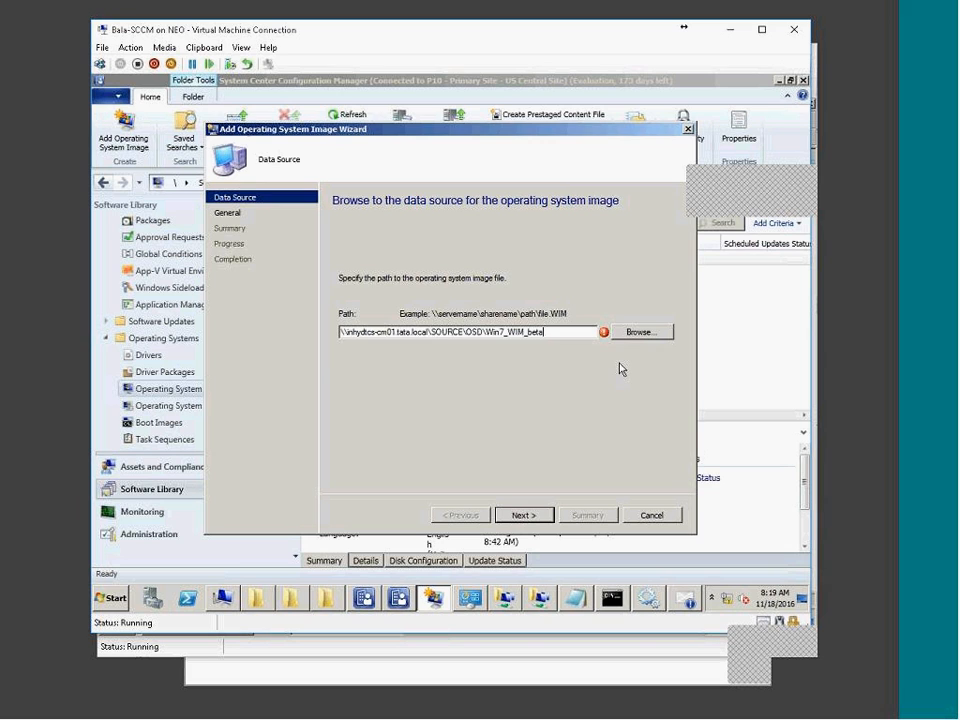
{"action": "key", "text": "Down"}
{"action": "left_click", "coordinate": [540, 516]}
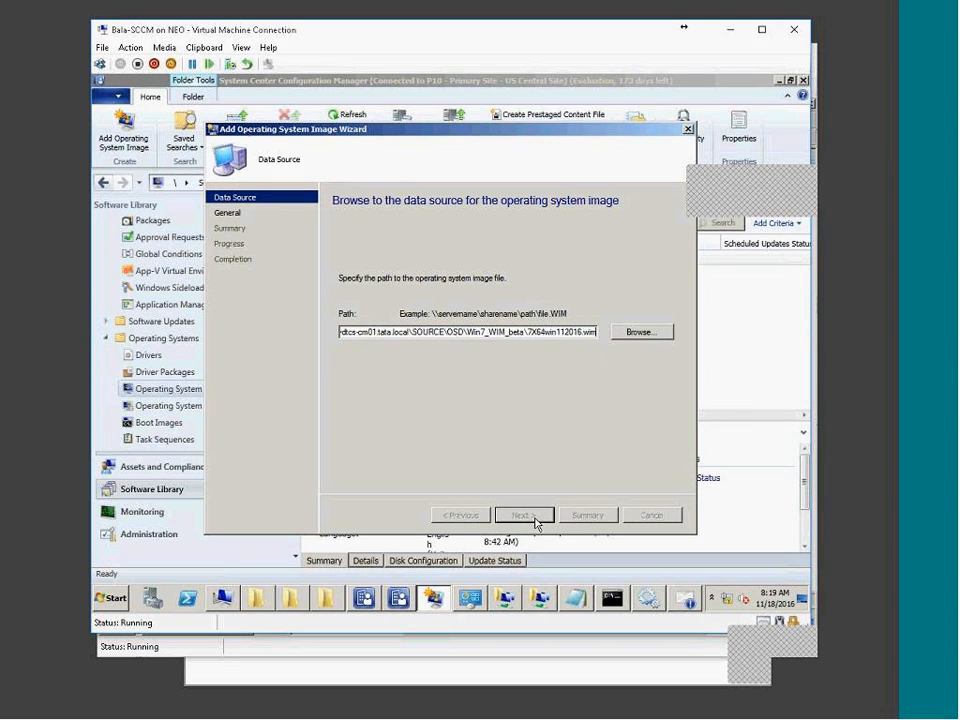
{"action": "key", "text": "Tab"}
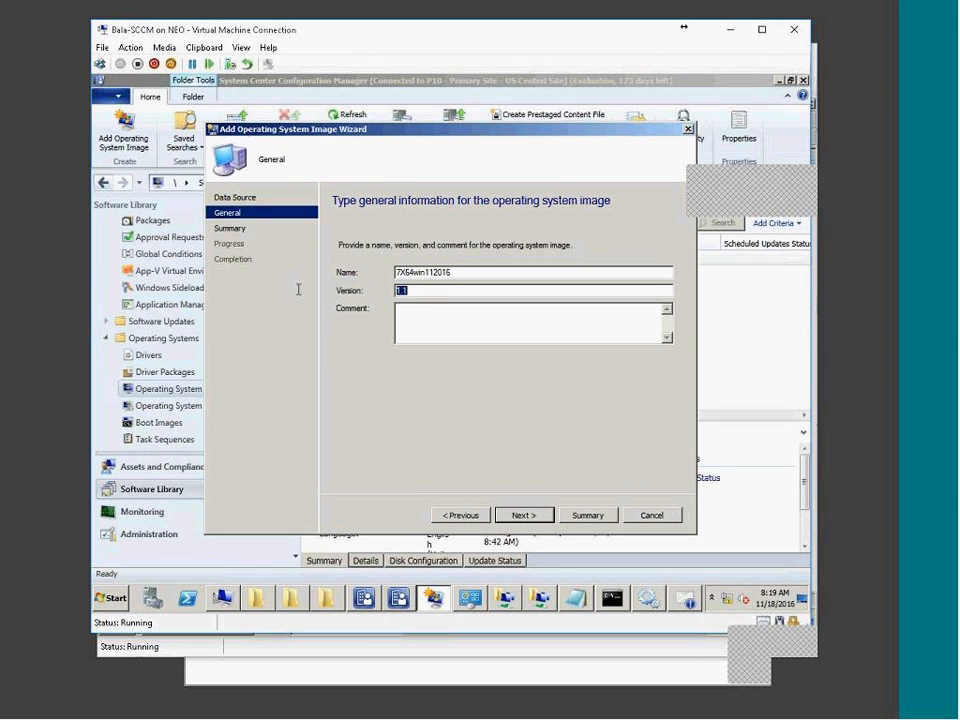
{"action": "type", "text": "Beta"}
{"action": "left_click", "coordinate": [530, 516]}
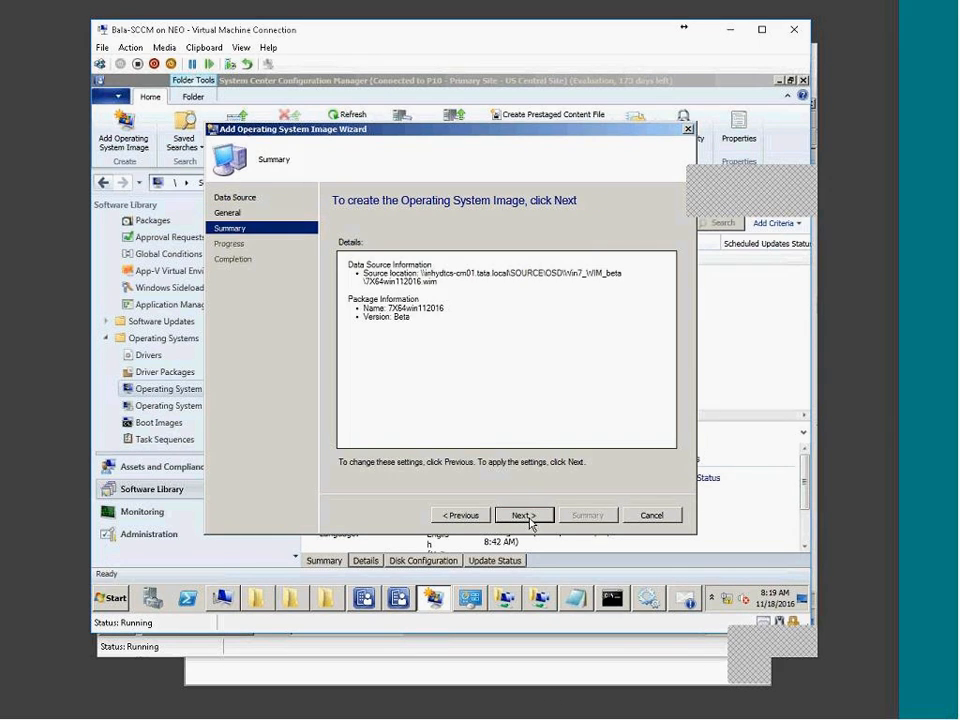
{"action": "left_click", "coordinate": [530, 518]}
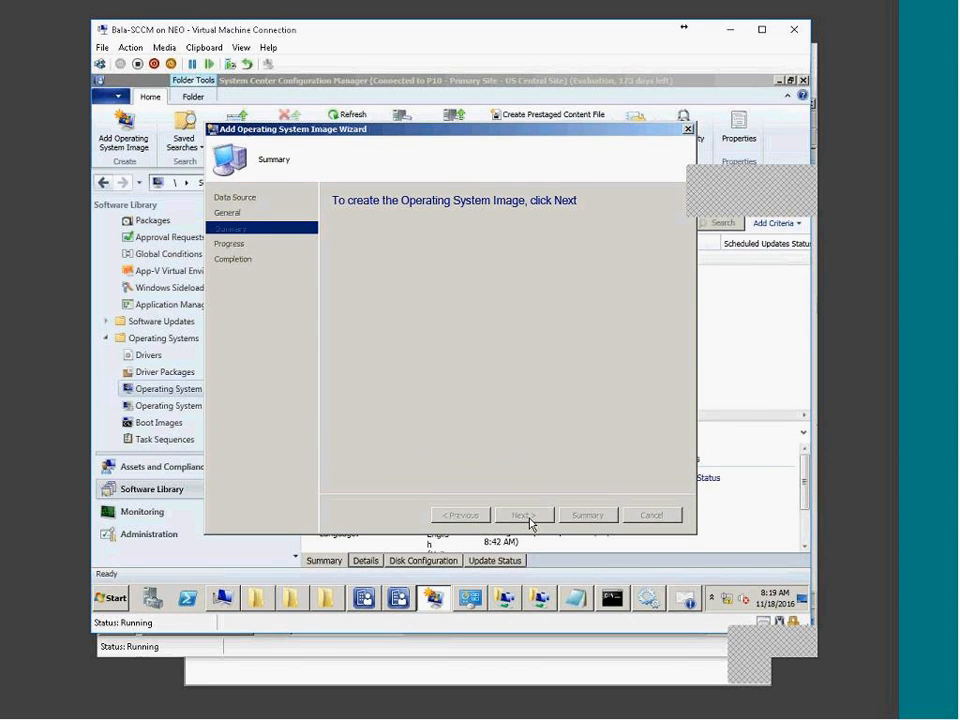
{"action": "left_click", "coordinate": [666, 514]}
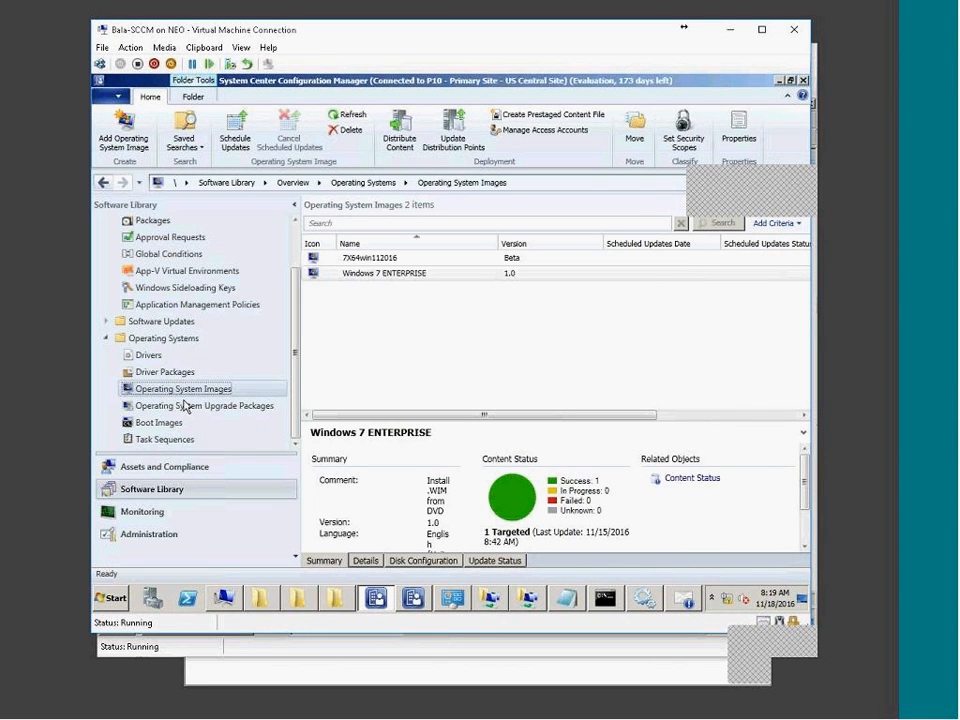
Select the new 7X64win112016 image and review its properties.
{"action": "left_click", "coordinate": [470, 271]}
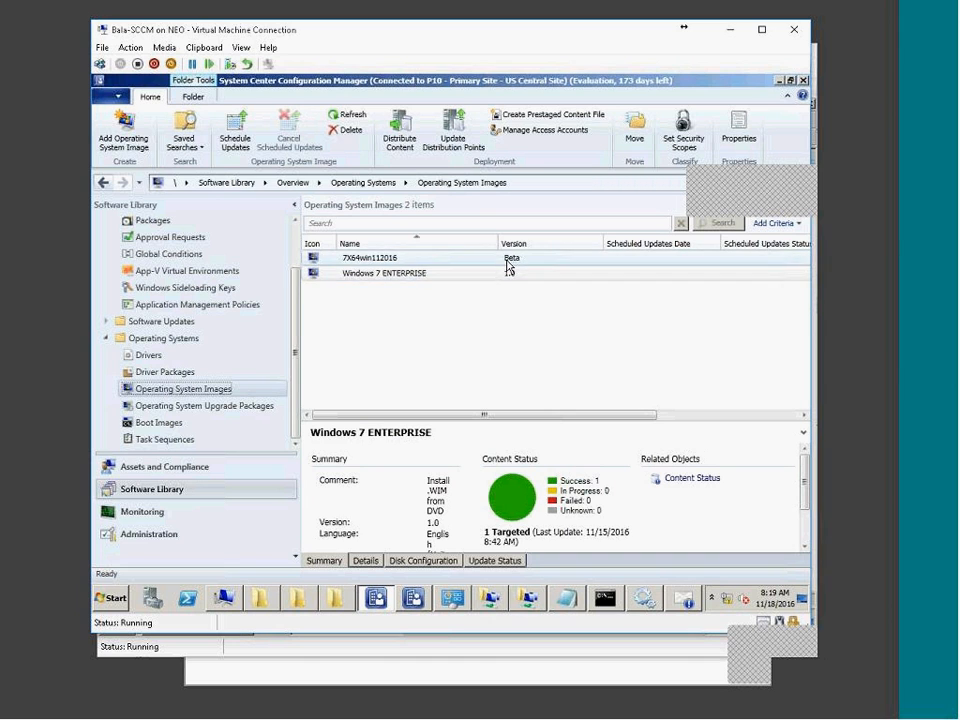
{"action": "left_click", "coordinate": [505, 258]}
{"action": "double_click", "coordinate": [395, 260]}
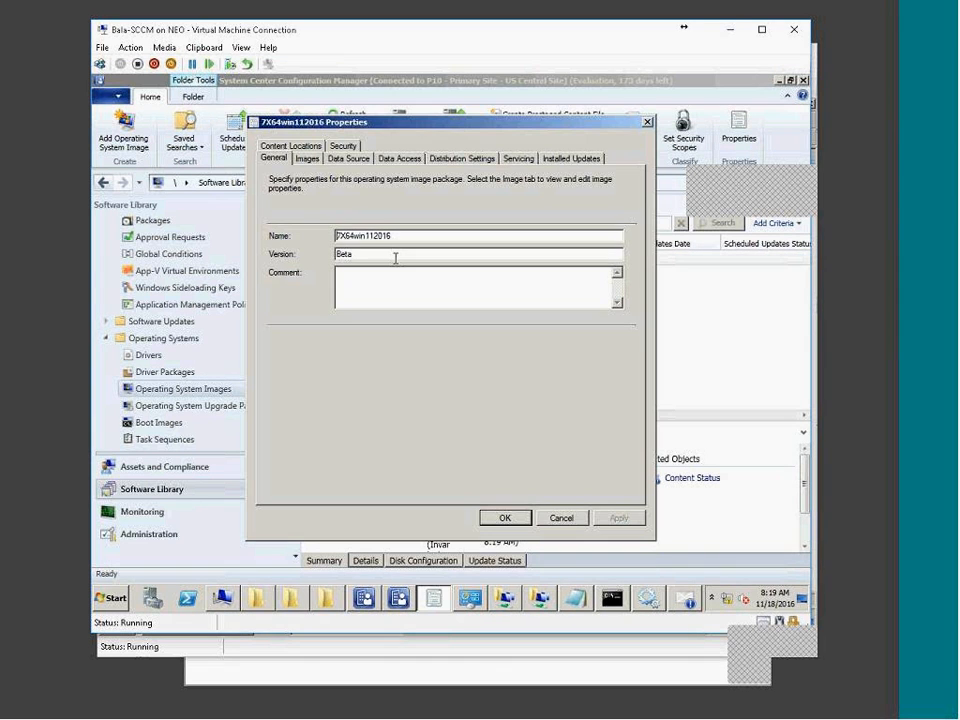
{"action": "left_click", "coordinate": [561, 516]}
Distribute the 7X64win112016 image to the INHYDTCS-CM01.TATA.LOCAL distribution point.
{"action": "left_click", "coordinate": [400, 121]}
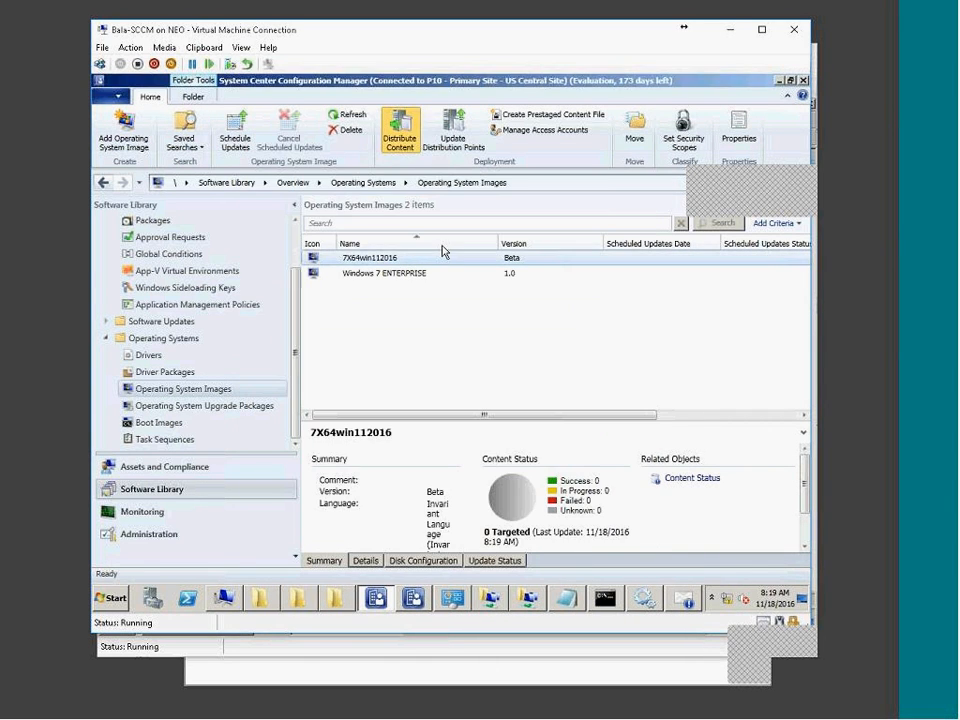
{"action": "left_click", "coordinate": [524, 515]}
{"action": "left_click", "coordinate": [648, 306]}
{"action": "left_click", "coordinate": [662, 341]}
{"action": "left_click", "coordinate": [296, 307]}
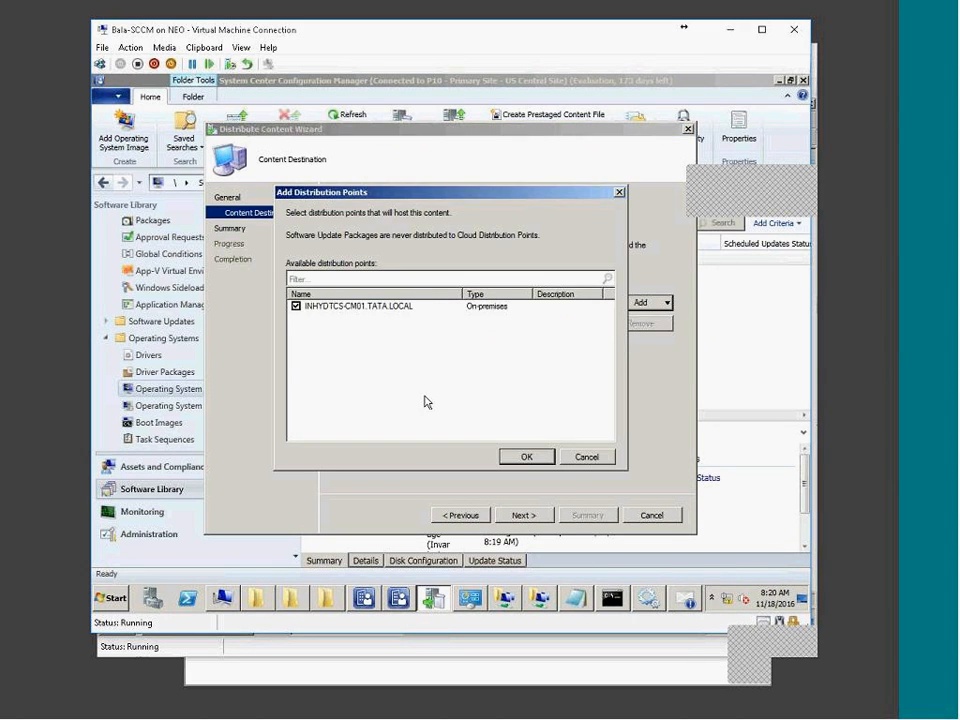
{"action": "left_click", "coordinate": [527, 457]}
{"action": "left_click", "coordinate": [540, 516]}
{"action": "left_click", "coordinate": [540, 516]}
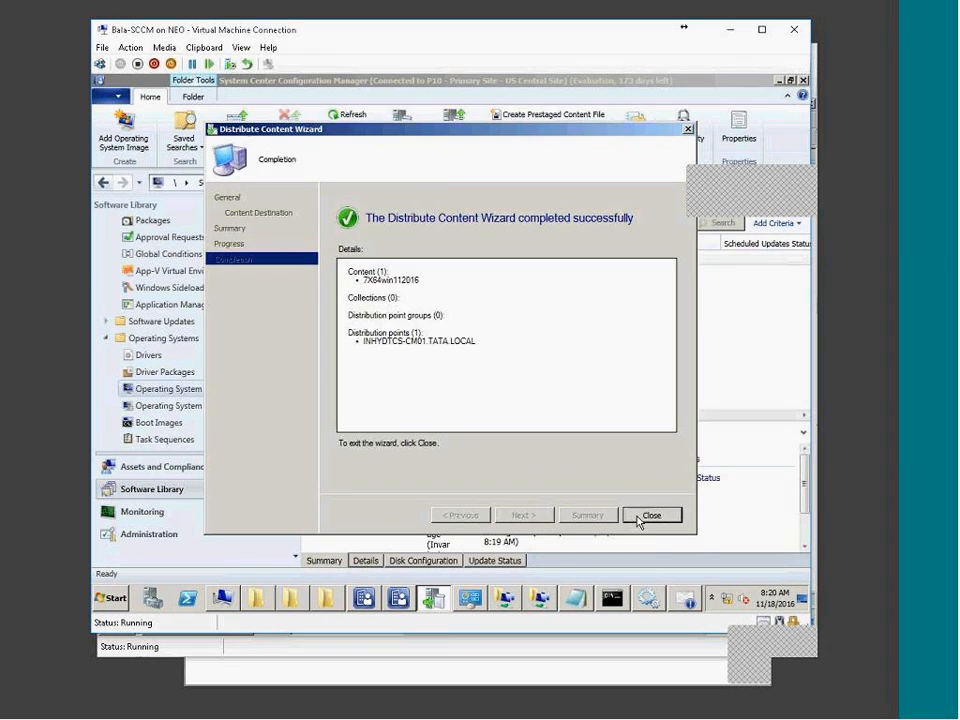
{"action": "left_click", "coordinate": [648, 515]}
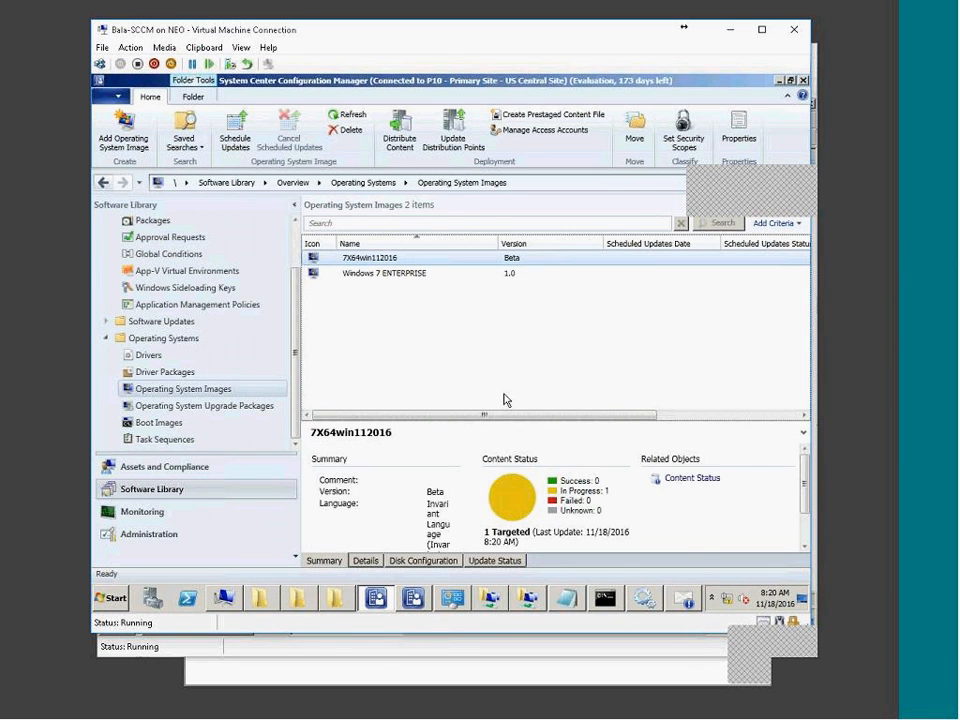
Start creating a new task sequence from Task Sequences.
{"action": "left_click", "coordinate": [165, 439]}
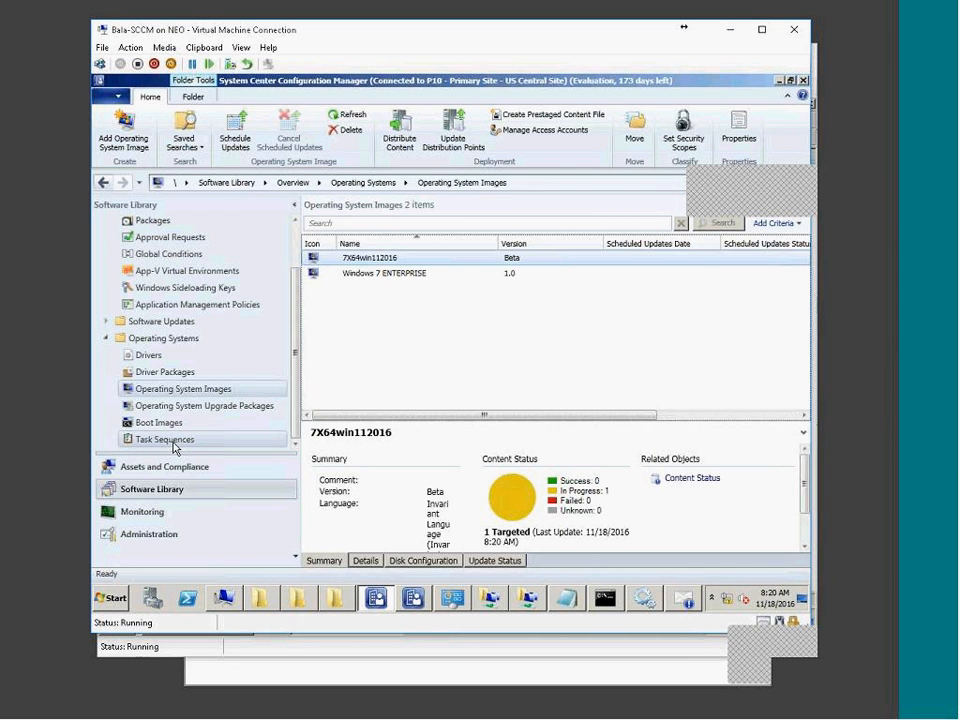
{"action": "right_click", "coordinate": [181, 445]}
{"action": "left_click", "coordinate": [212, 452]}
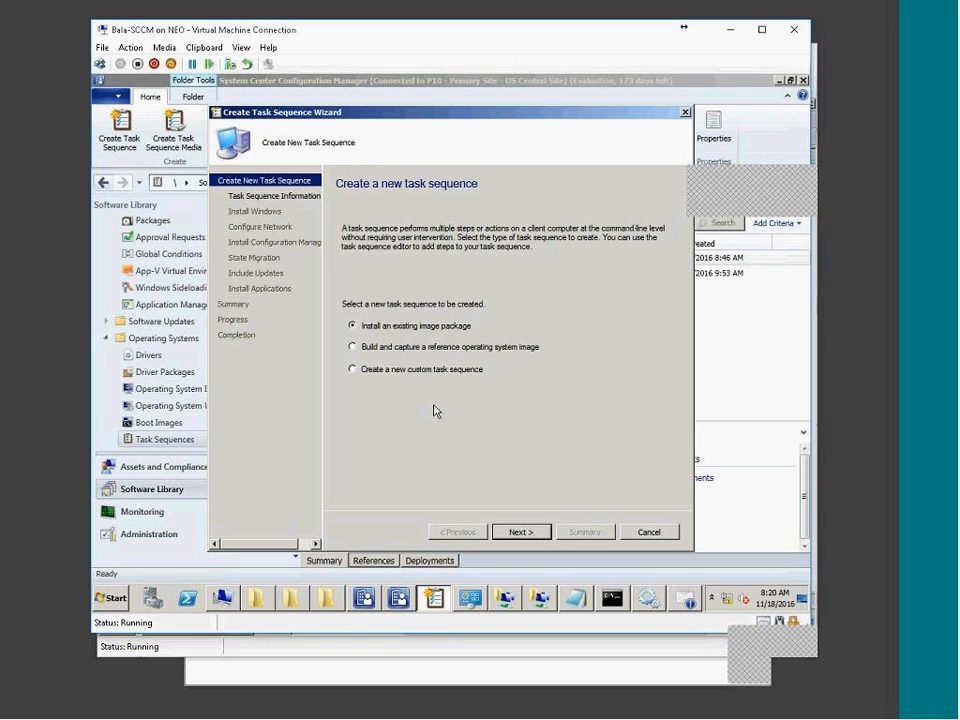
Name the image-install task sequence 'Deploy Beta Wi7 Image' with boot image Boot Image X64 V1.0 en-US.
{"action": "left_click", "coordinate": [531, 540]}
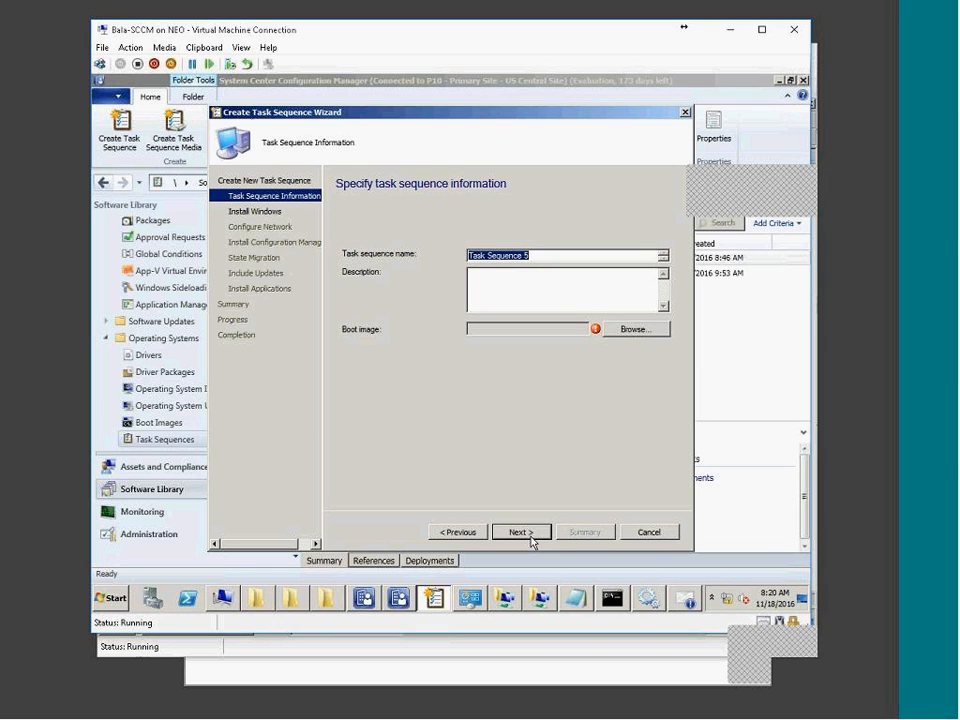
{"action": "type", "text": "Deploy Beta Image to"}
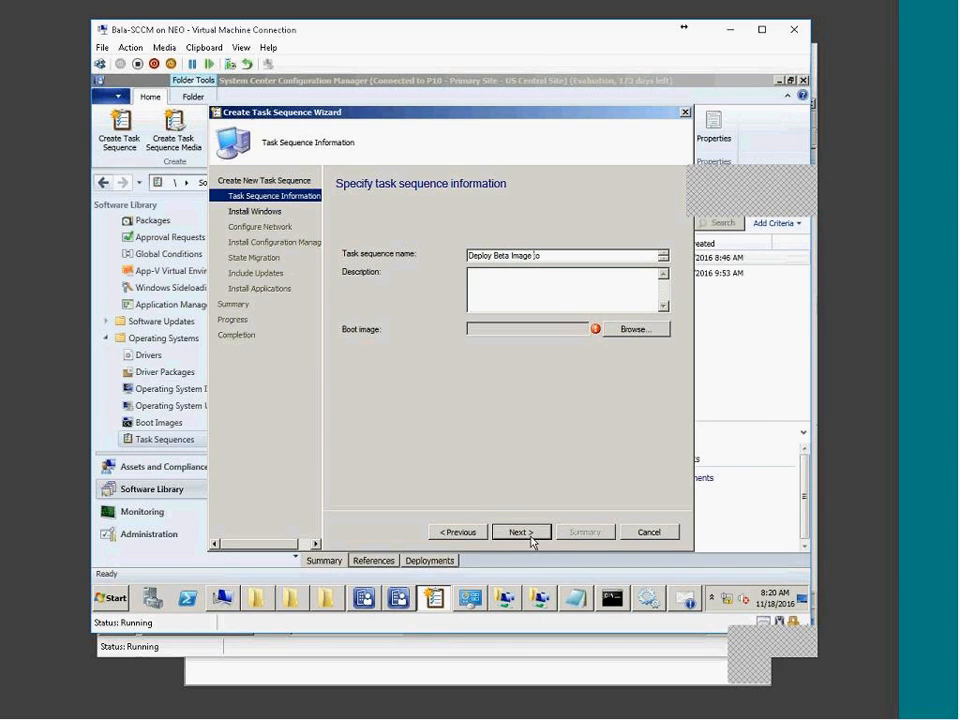
{"action": "type", "text": "Wi7"}
{"action": "left_click", "coordinate": [640, 331]}
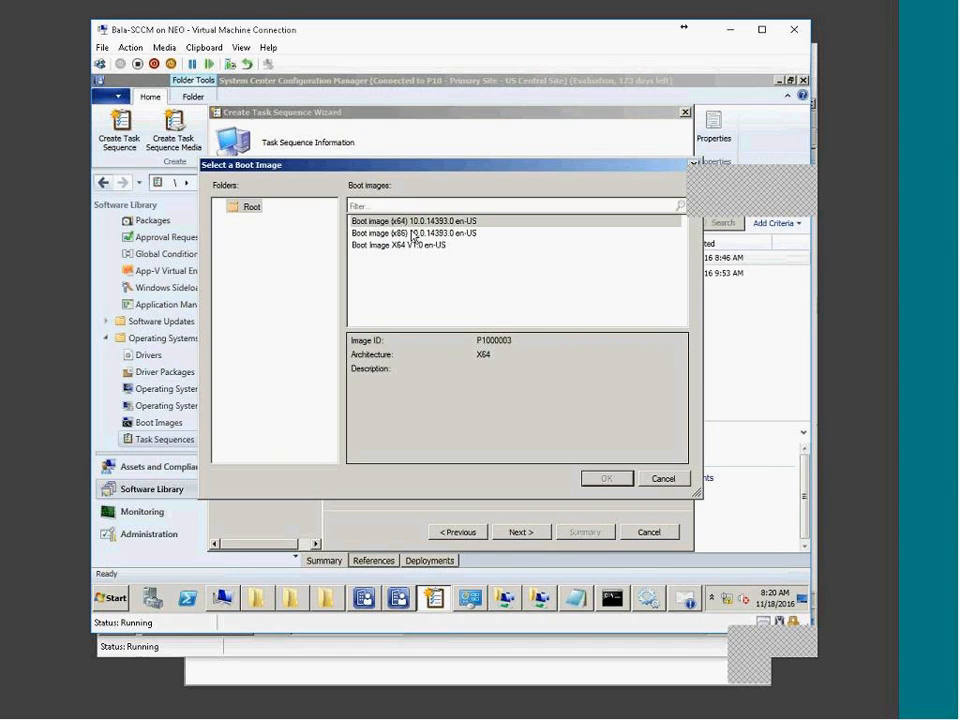
{"action": "left_click", "coordinate": [455, 247]}
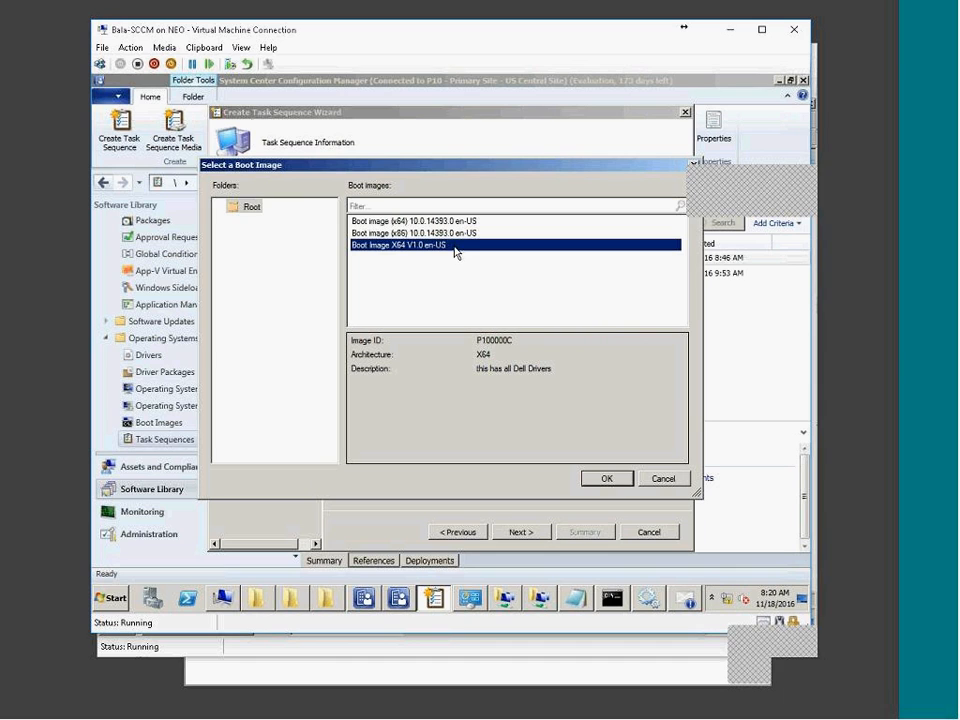
{"action": "left_click", "coordinate": [617, 481]}
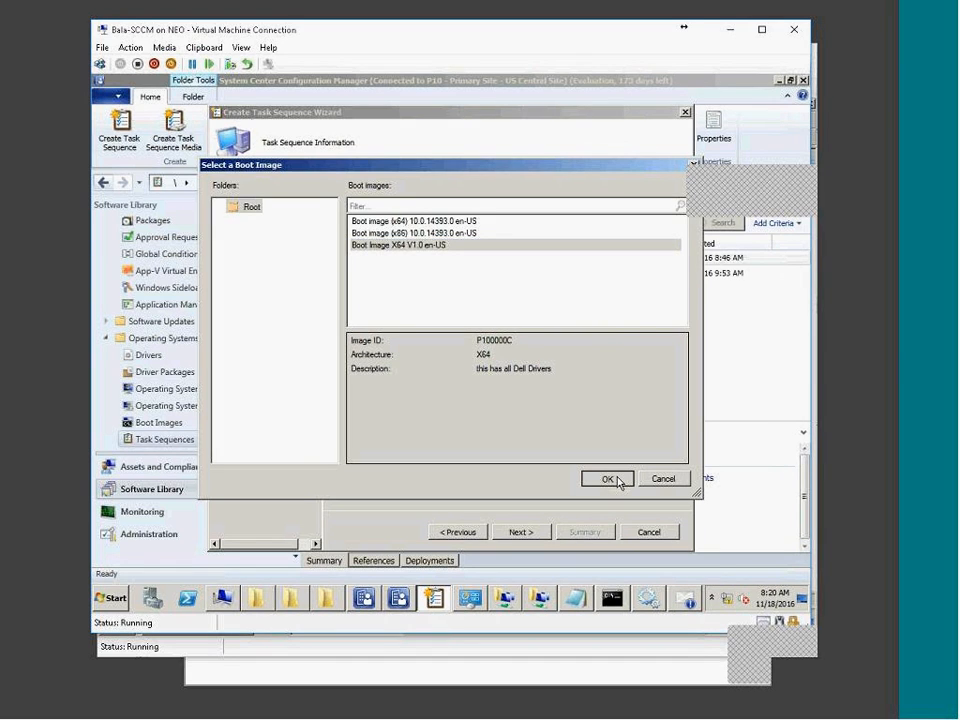
{"action": "left_click", "coordinate": [617, 481]}
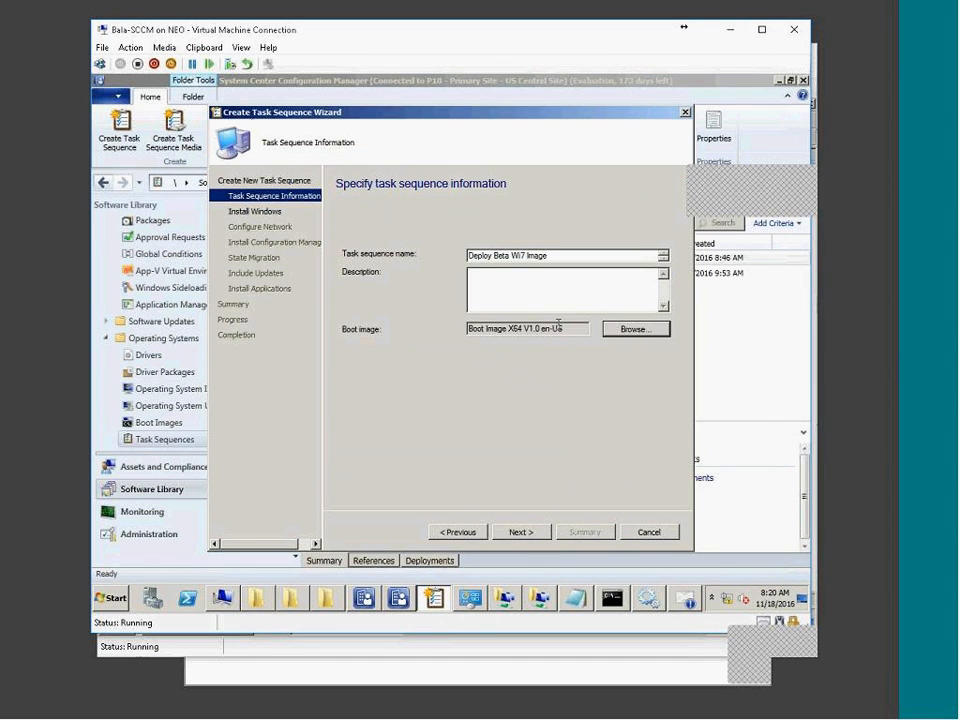
Choose 7X64win112016 Beta as the task sequence's image package.
{"action": "left_click", "coordinate": [536, 540]}
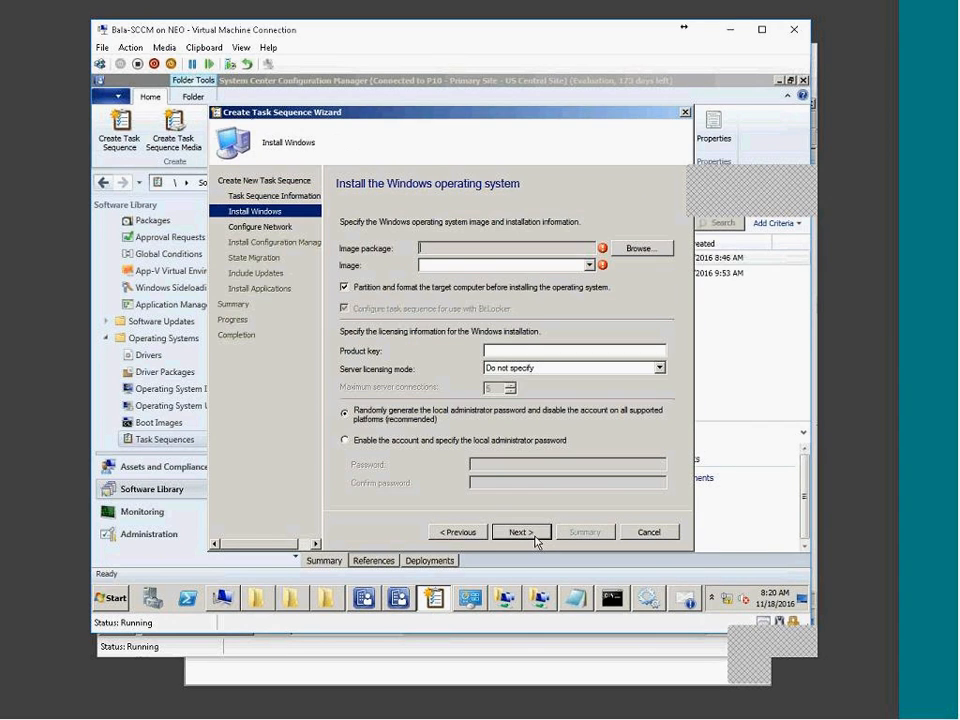
{"action": "left_click", "coordinate": [657, 251]}
{"action": "left_click", "coordinate": [386, 220]}
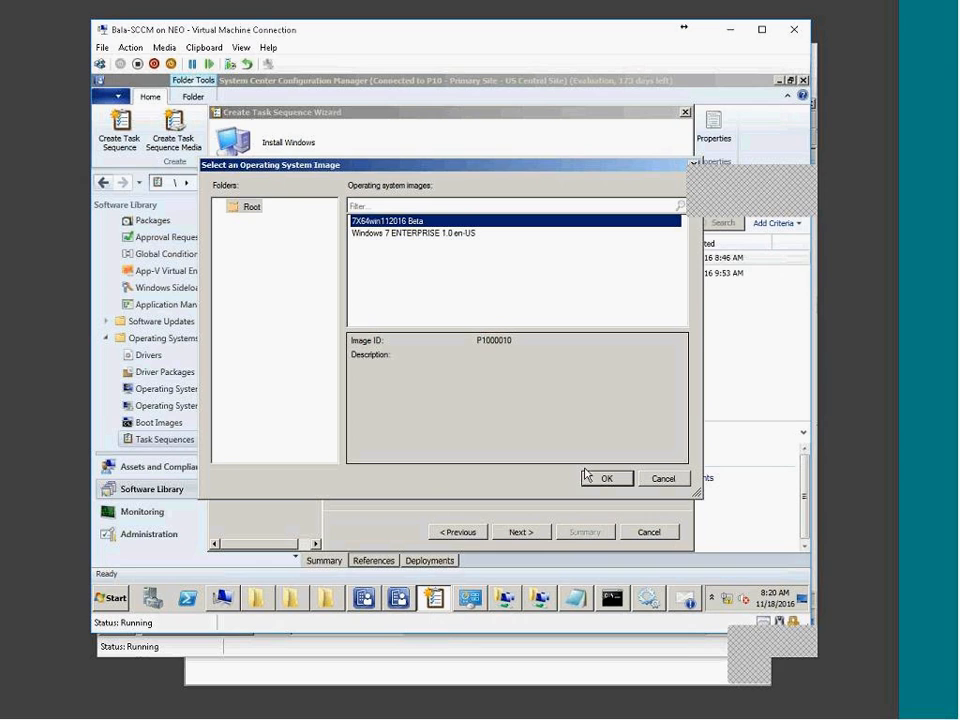
{"action": "left_click", "coordinate": [446, 234]}
{"action": "left_click_drag", "start_coordinate": [574, 373], "coordinate": [449, 355]}
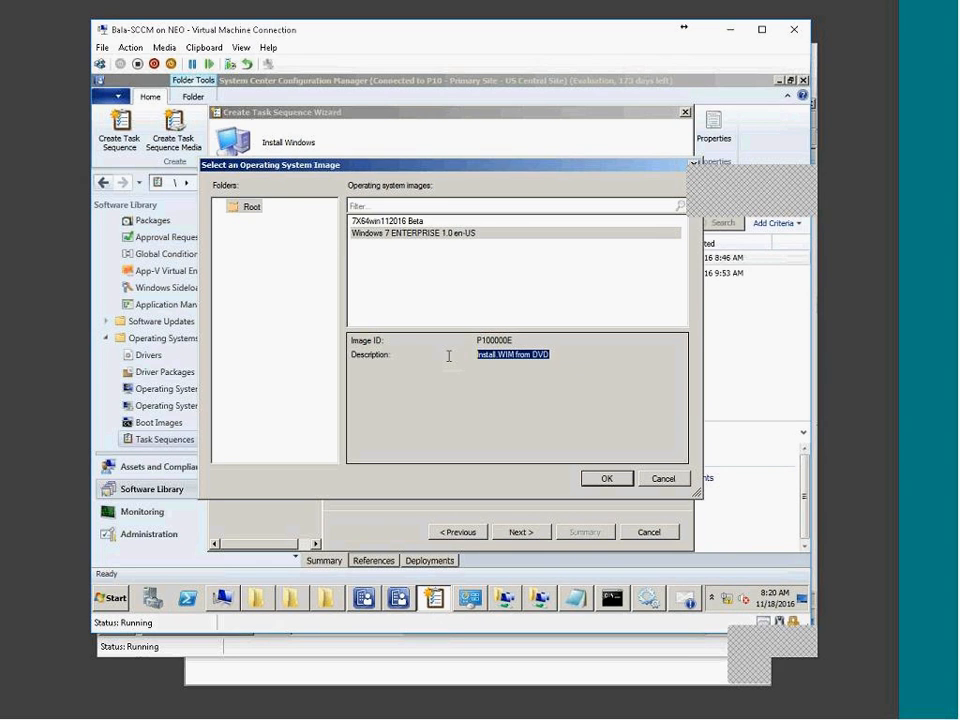
{"action": "left_click", "coordinate": [417, 222]}
{"action": "left_click", "coordinate": [612, 479]}
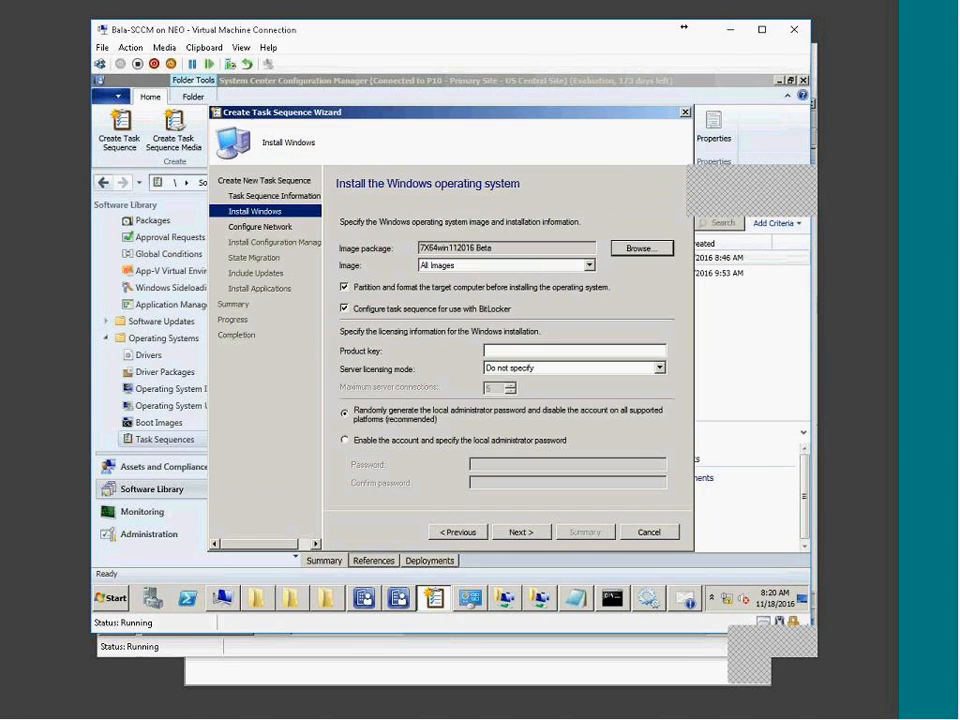
Disable BitLocker and enable the local administrator account, entering and confirming its password.
{"action": "left_click", "coordinate": [463, 309]}
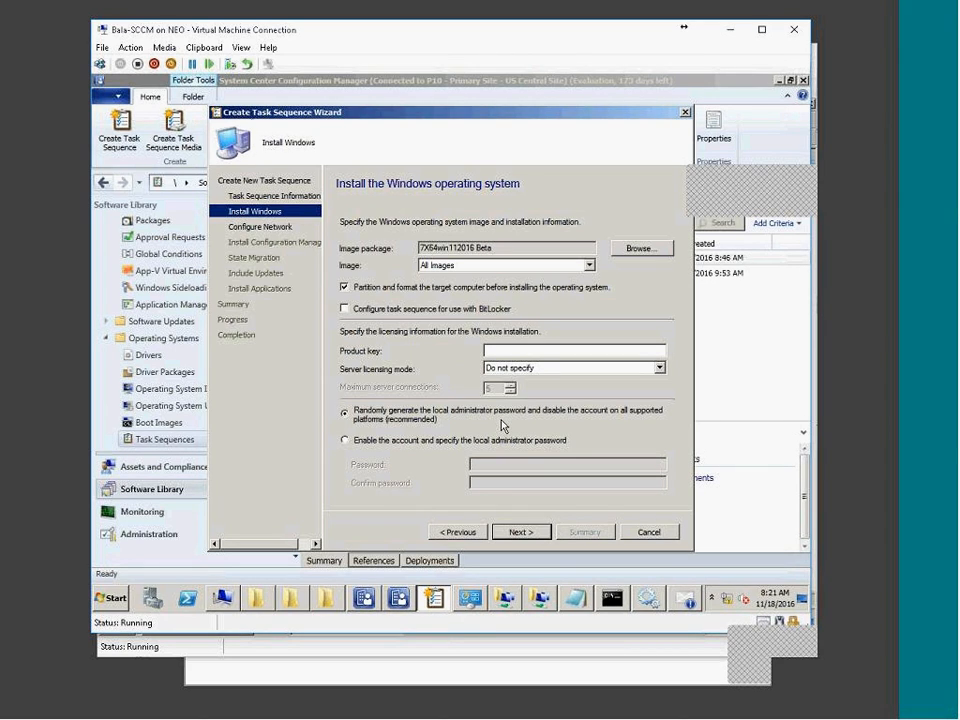
{"action": "left_click", "coordinate": [443, 444]}
{"action": "left_click", "coordinate": [482, 463]}
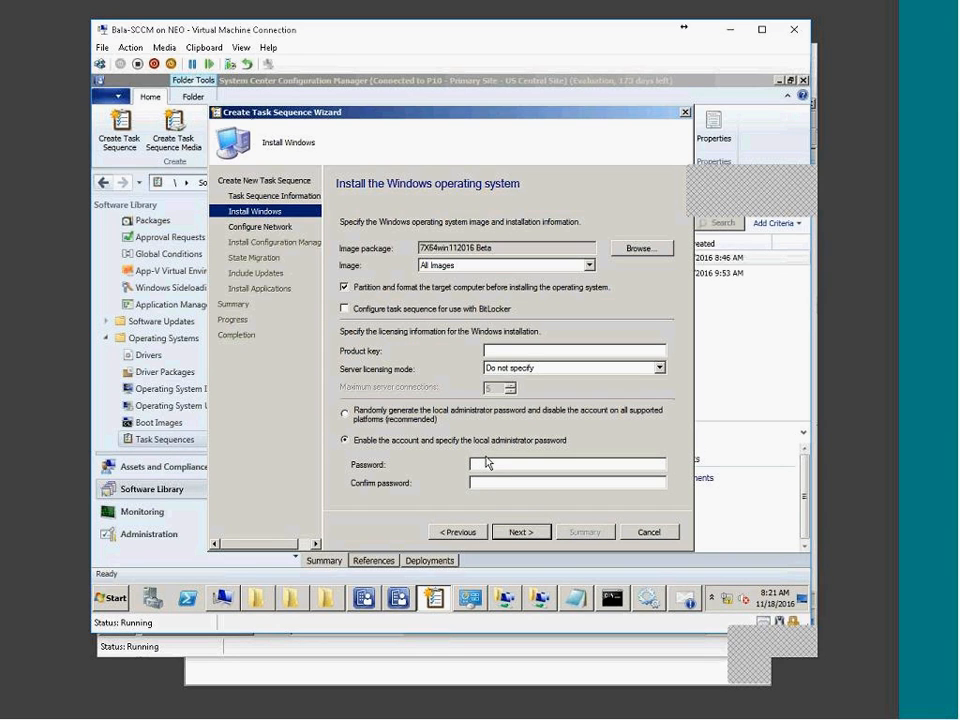
{"action": "key", "text": "Caps_Lock"}
{"action": "type", "text": "PASSWORD12"}
{"action": "key", "text": "Tab"}
{"action": "type", "text": "PASSWORD"}
{"action": "key", "text": "Return"}
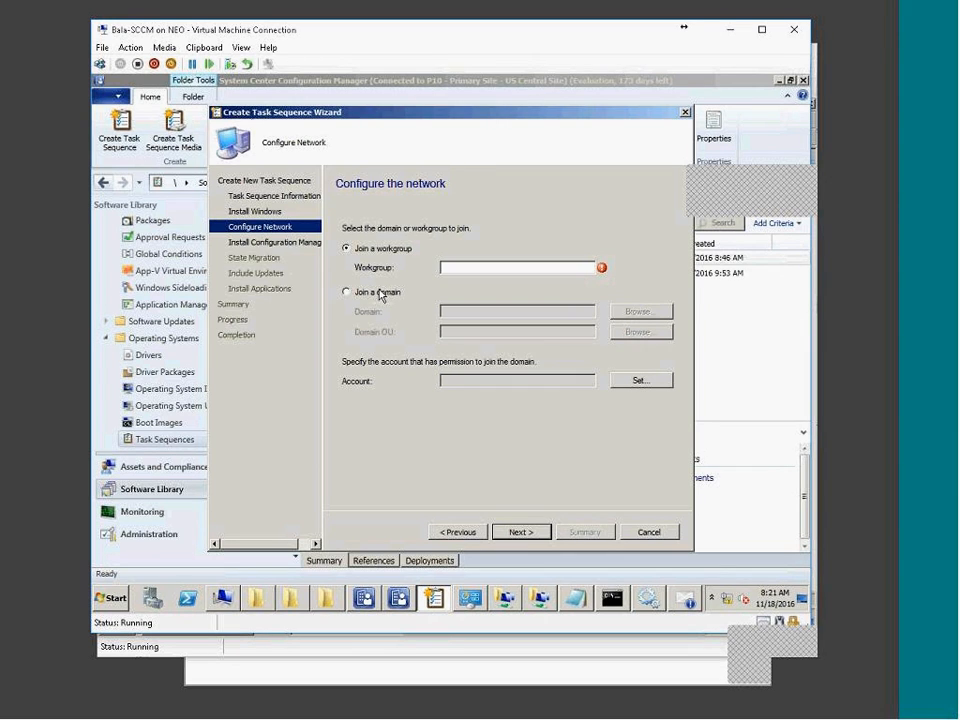
Join the tata.local domain in the India > Hydrabad > Workstations OU.
{"action": "left_click", "coordinate": [380, 296]}
{"action": "left_click", "coordinate": [640, 311]}
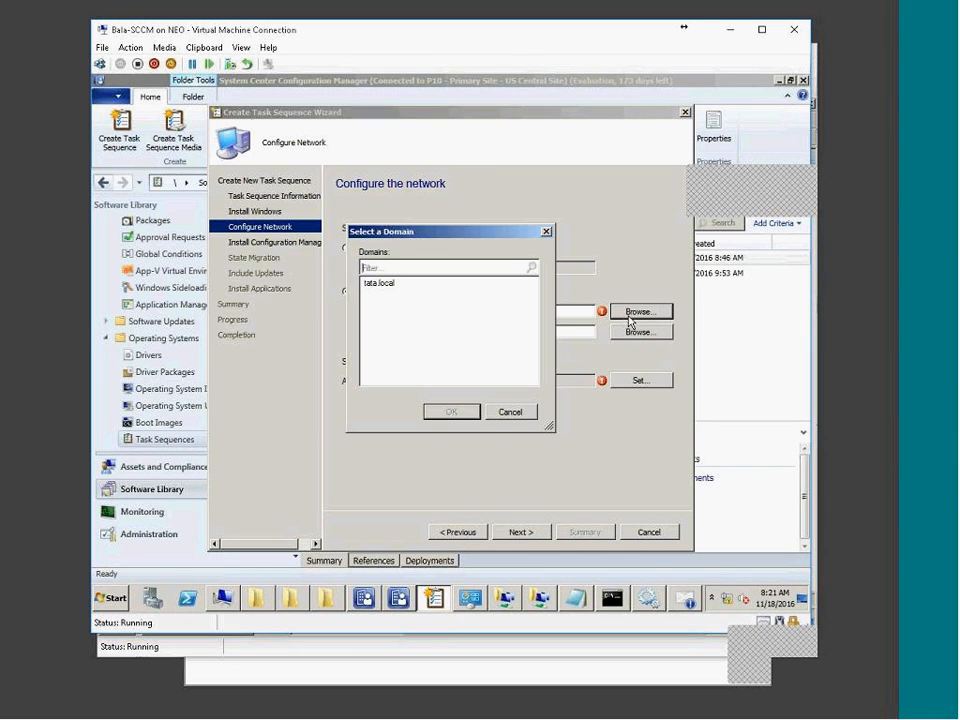
{"action": "double_click", "coordinate": [395, 291]}
{"action": "left_click", "coordinate": [628, 331]}
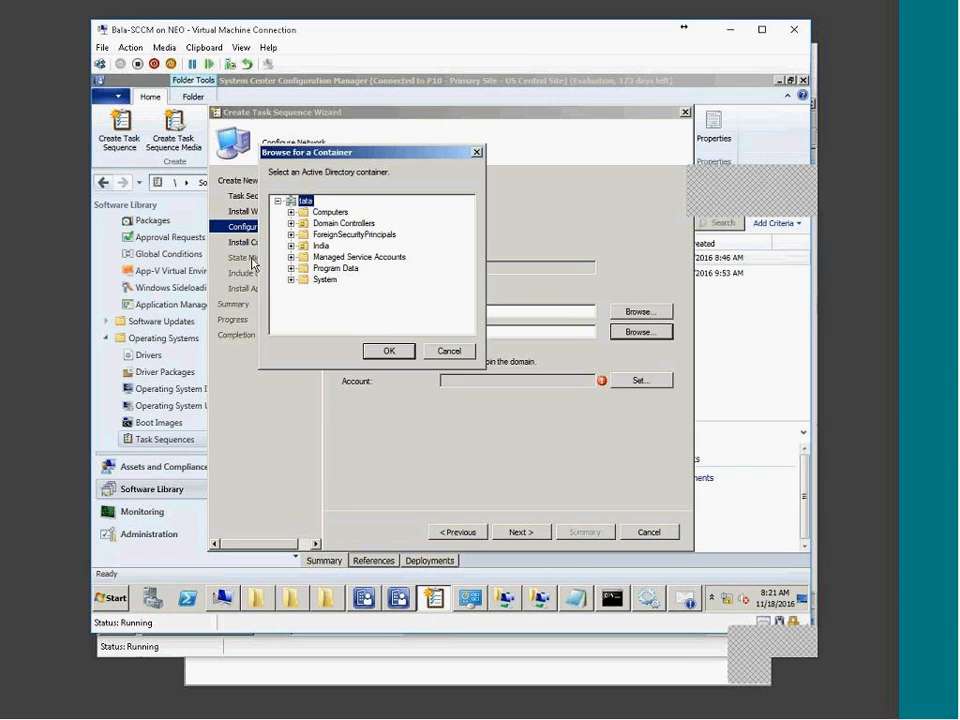
{"action": "left_click", "coordinate": [290, 245]}
{"action": "left_click", "coordinate": [304, 257]}
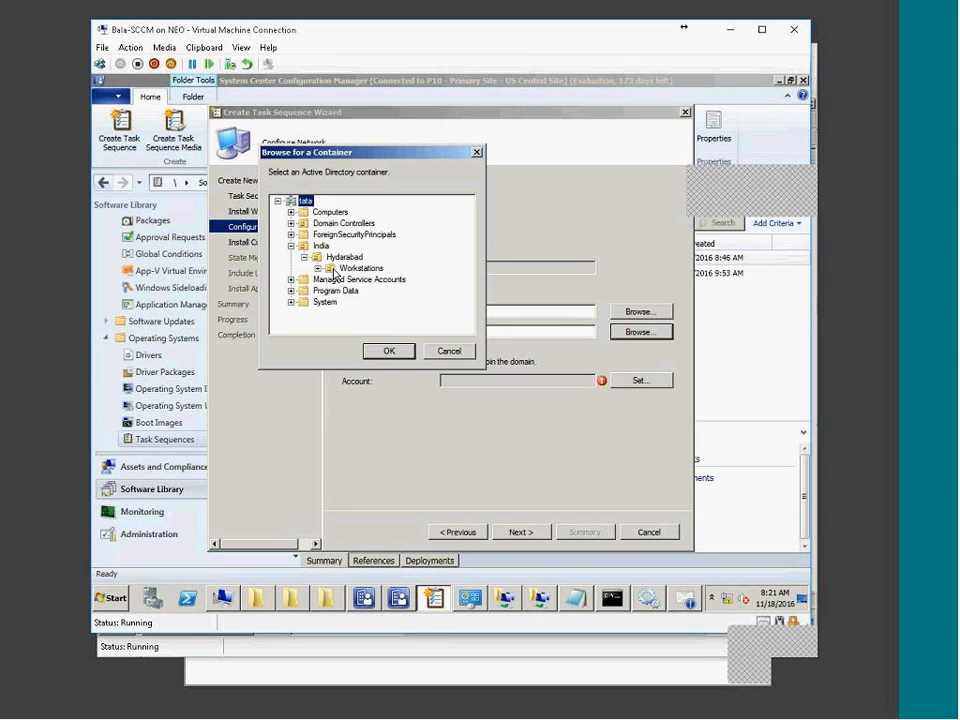
{"action": "left_click", "coordinate": [340, 279]}
{"action": "left_click", "coordinate": [360, 268]}
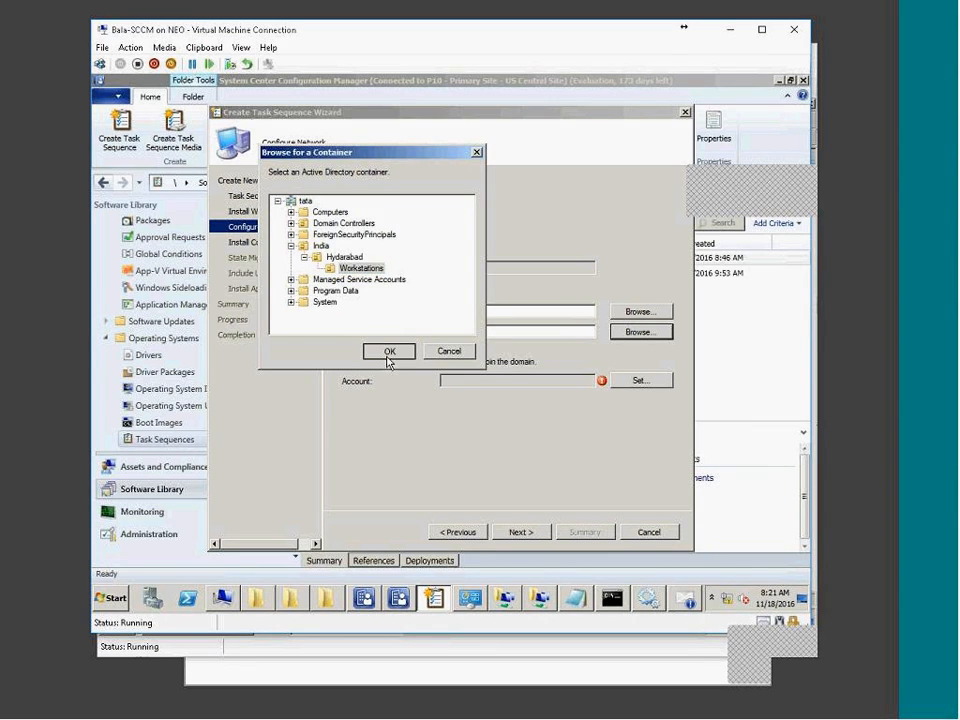
{"action": "left_click", "coordinate": [389, 352]}
Pick the domain Administrator account as the domain join account.
{"action": "left_click", "coordinate": [642, 381]}
{"action": "left_click", "coordinate": [343, 326]}
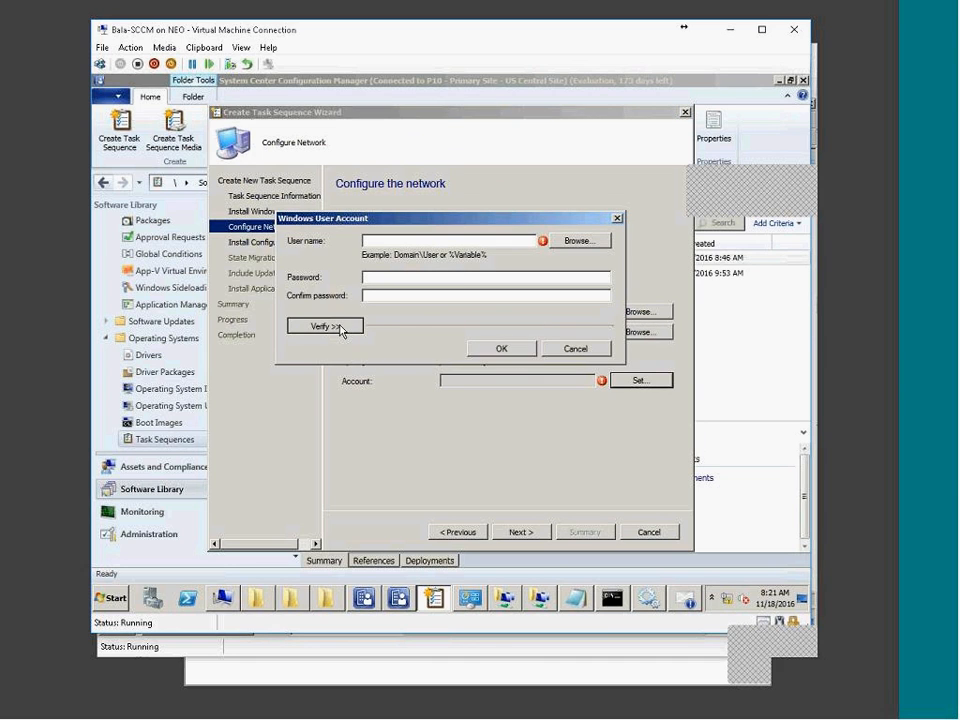
{"action": "left_click", "coordinate": [578, 241]}
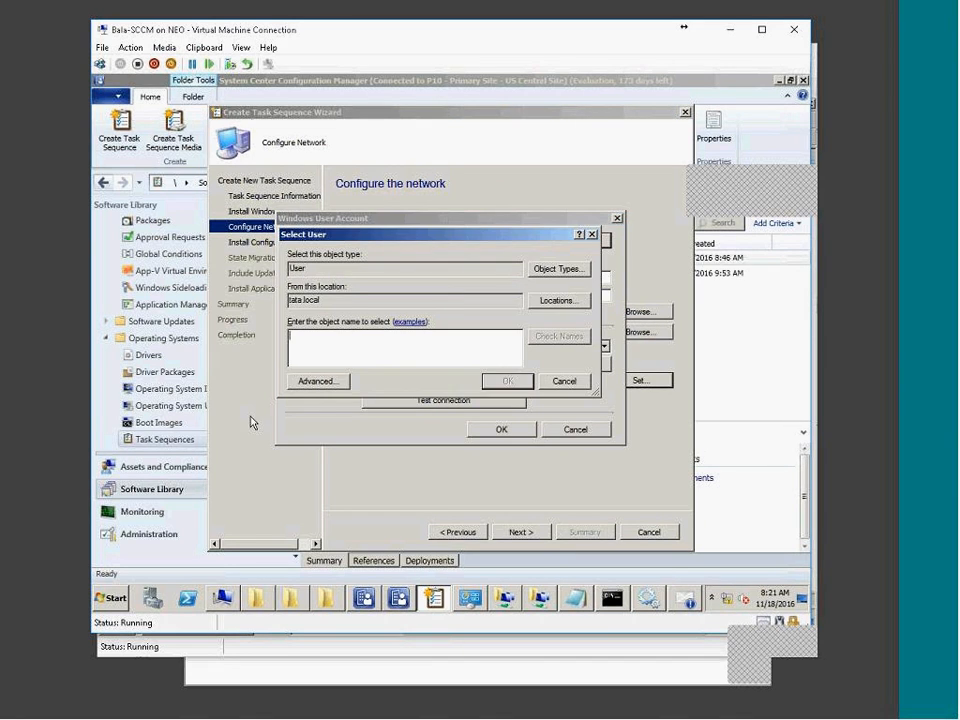
{"action": "left_click", "coordinate": [315, 379]}
{"action": "left_click", "coordinate": [608, 307]}
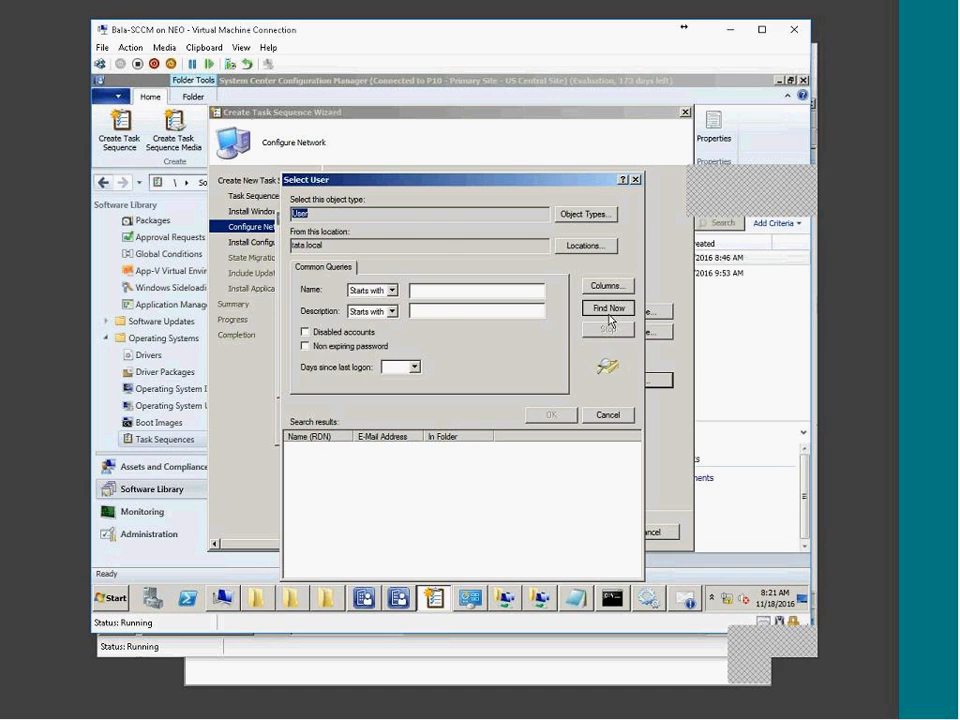
{"action": "double_click", "coordinate": [332, 452]}
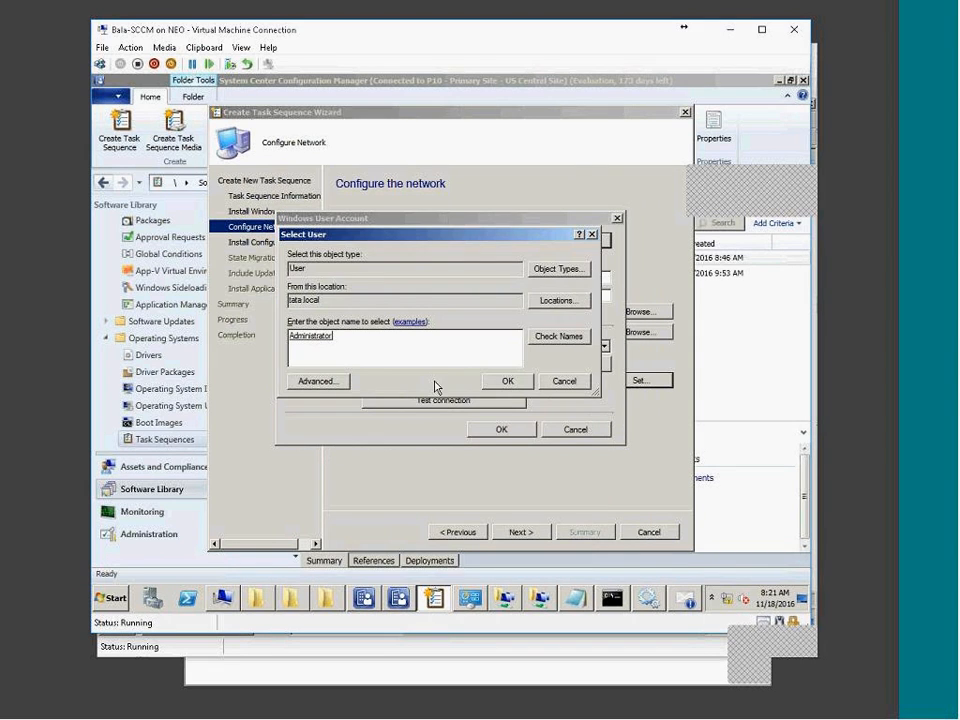
{"action": "left_click", "coordinate": [508, 381]}
Enter and confirm the account password, verify the connection, and save the account.
{"action": "left_click", "coordinate": [392, 278]}
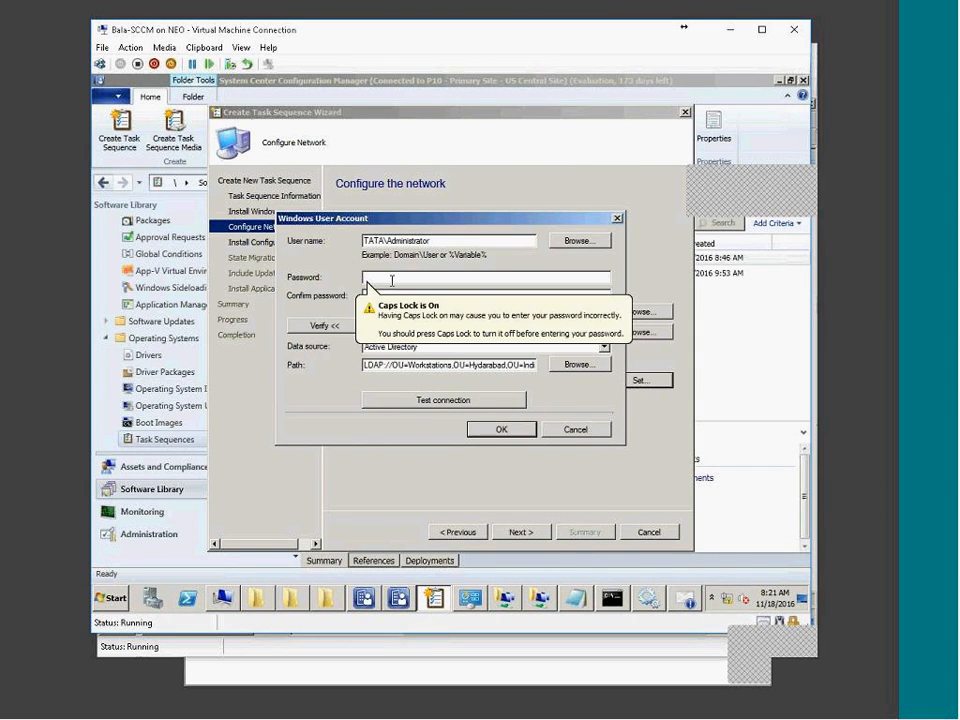
{"action": "key", "text": "Caps_Lock"}
{"action": "key", "text": "Caps_Lock"}
{"action": "type", "text": "*******"}
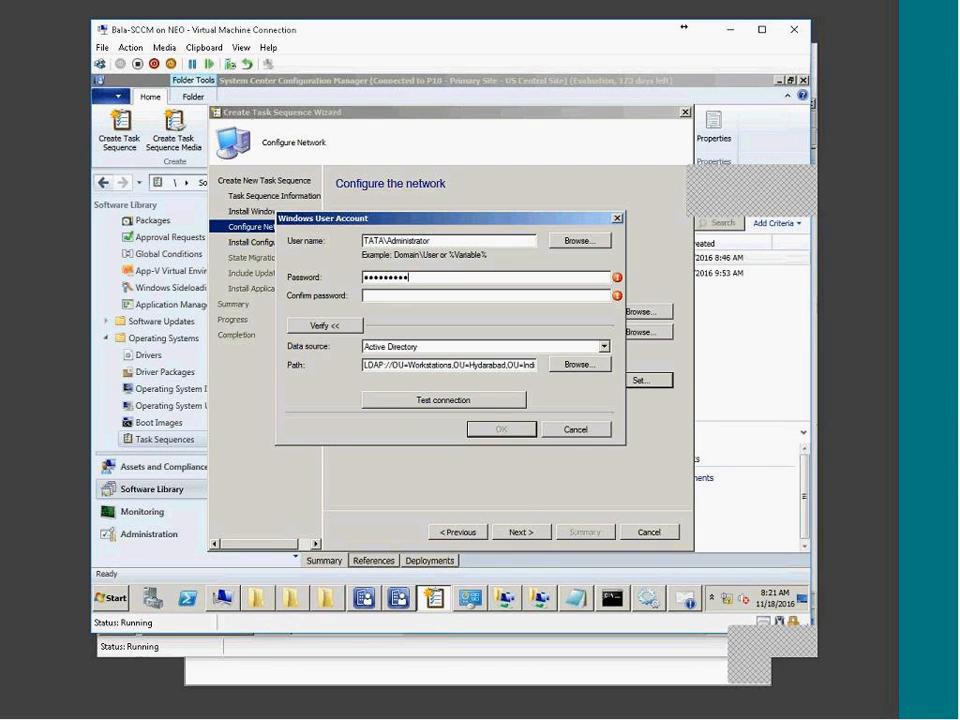
{"action": "type", "text": "*"}
{"action": "key", "text": "Tab"}
{"action": "type", "text": "**********"}
{"action": "left_click", "coordinate": [440, 400]}
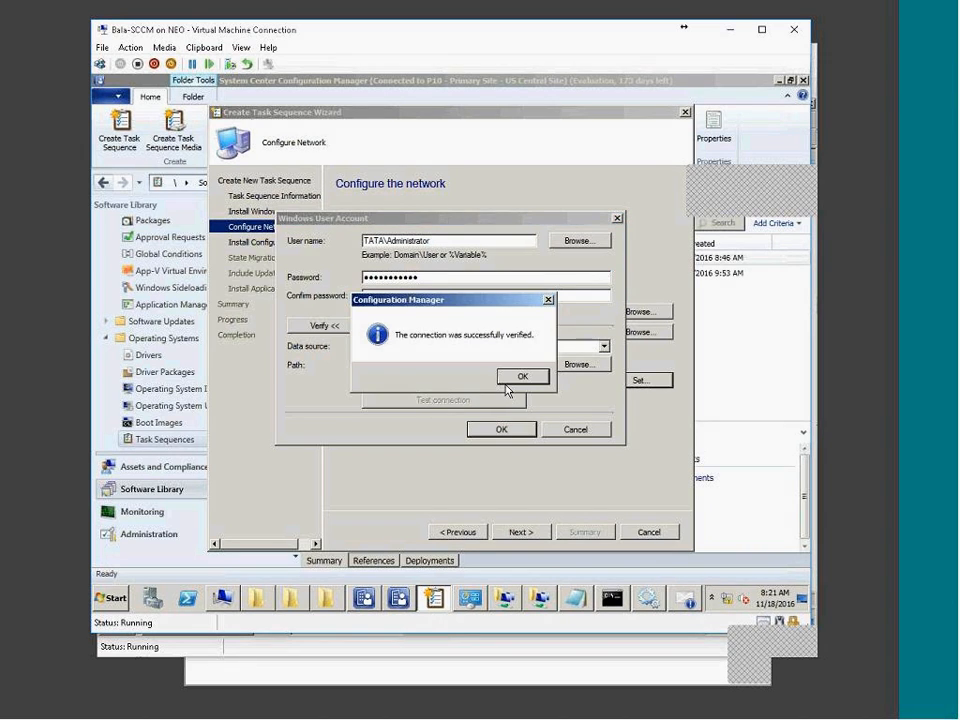
{"action": "left_click", "coordinate": [524, 377]}
{"action": "left_click", "coordinate": [503, 429]}
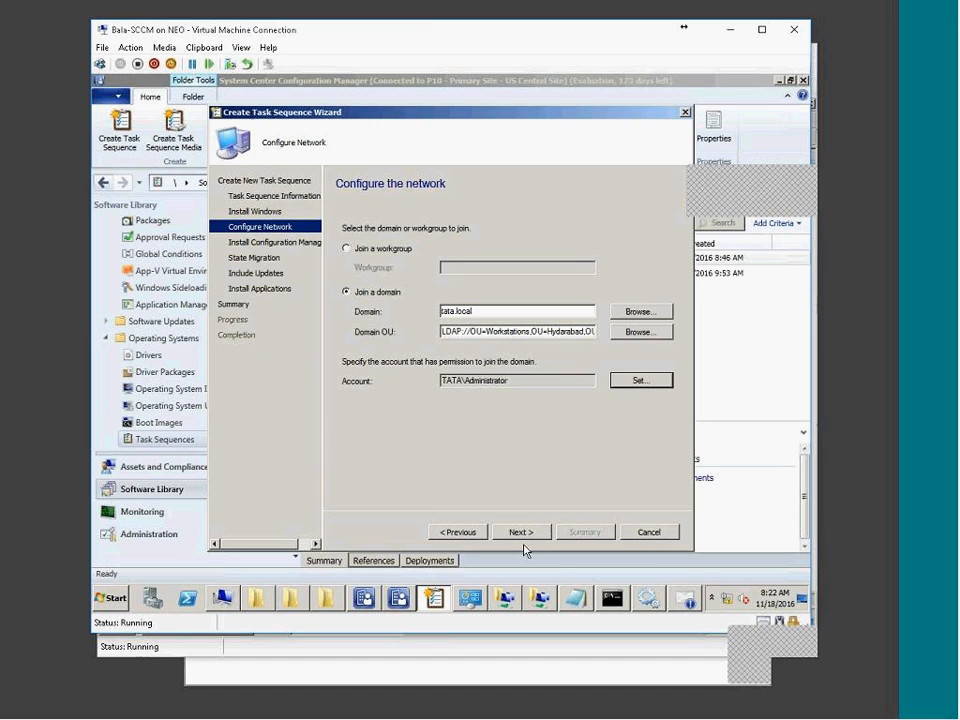
Turn off user and Windows settings capture, skip updates and applications, and create the task sequence.
{"action": "left_click", "coordinate": [528, 534]}
{"action": "left_click", "coordinate": [587, 317]}
{"action": "left_click", "coordinate": [538, 530]}
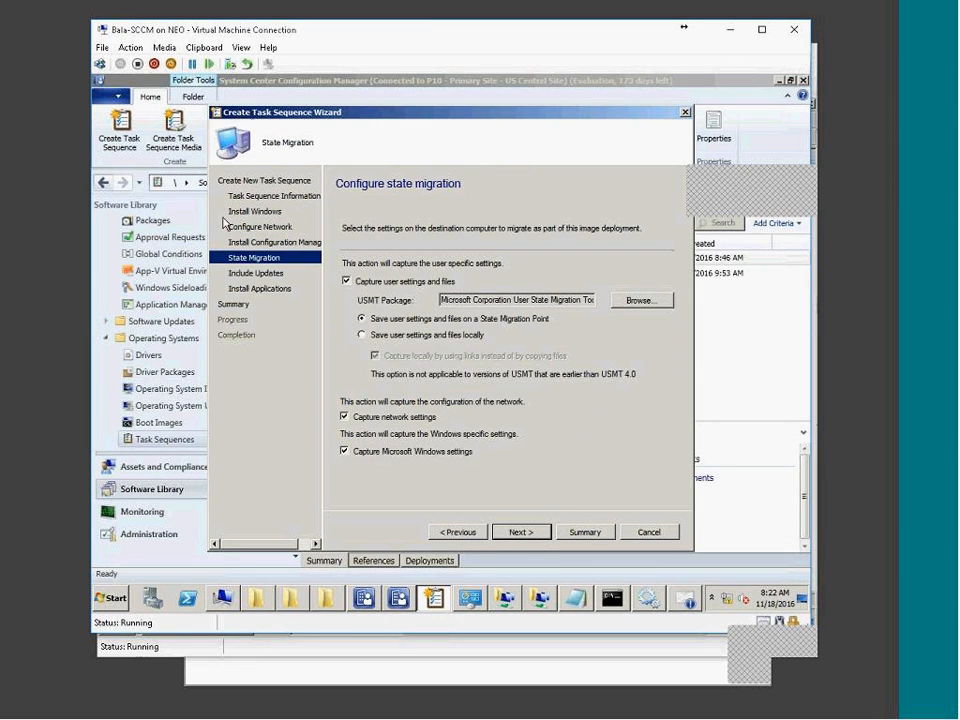
{"action": "left_click", "coordinate": [398, 413]}
{"action": "left_click", "coordinate": [384, 454]}
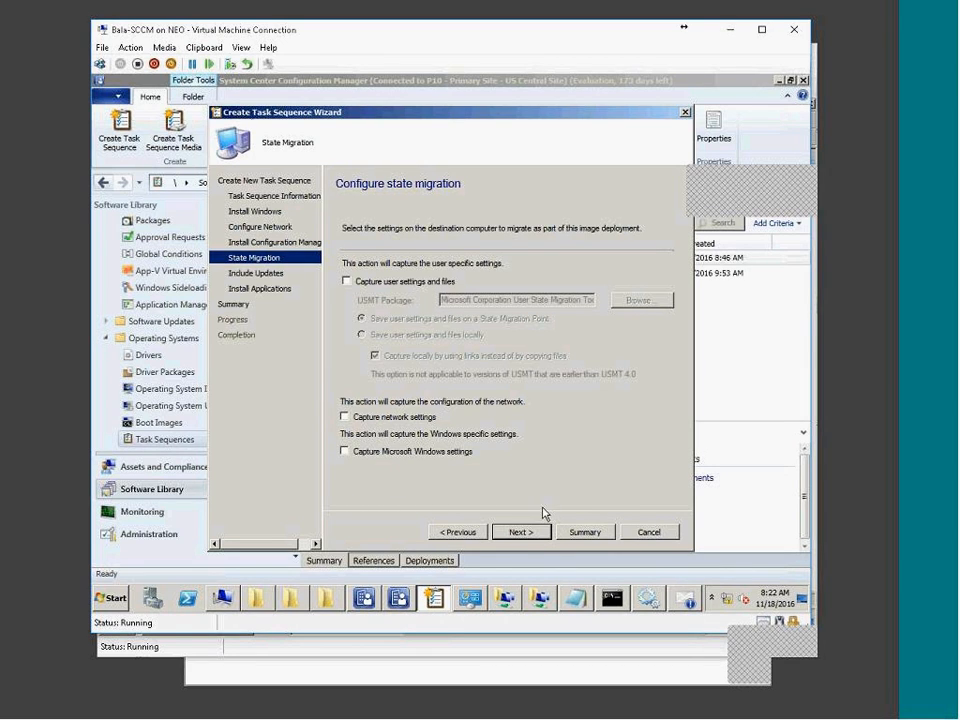
{"action": "left_click", "coordinate": [521, 533]}
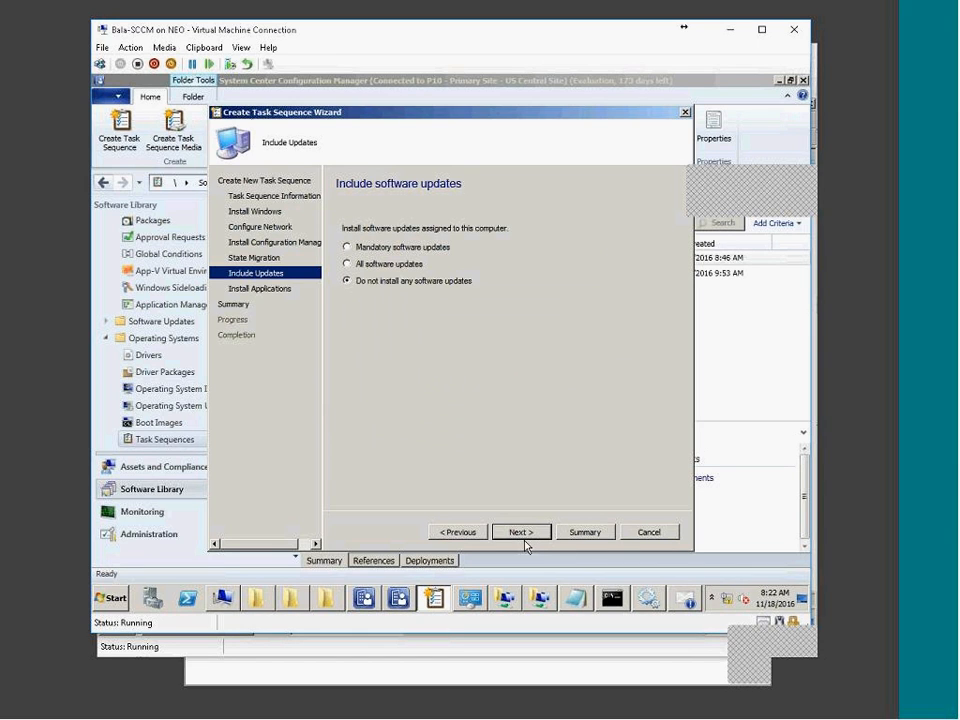
{"action": "left_click", "coordinate": [522, 533]}
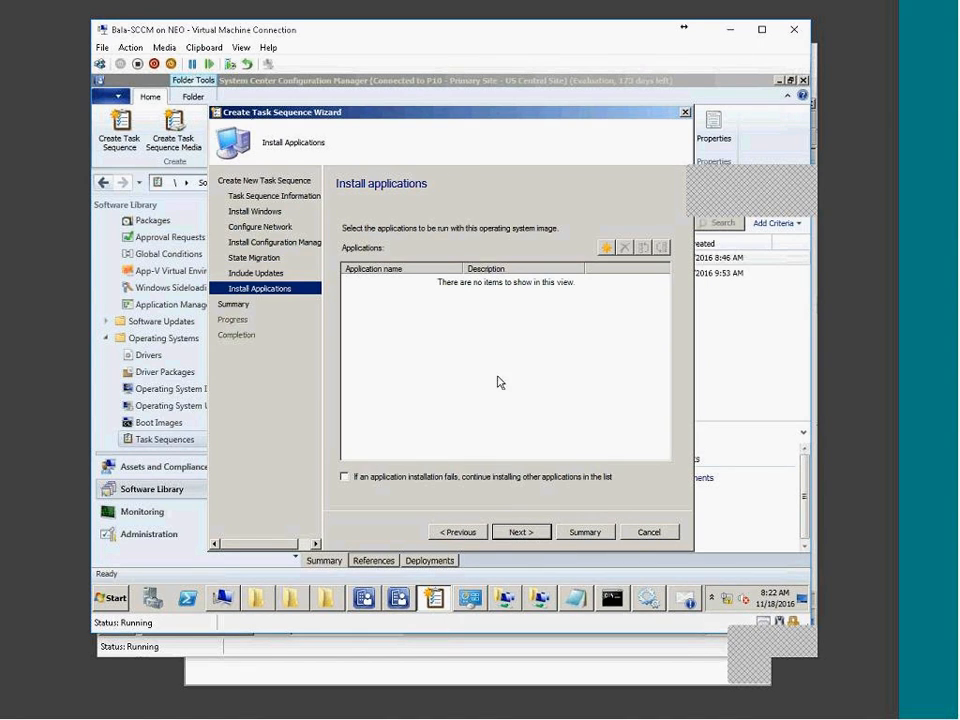
{"action": "left_click", "coordinate": [520, 531]}
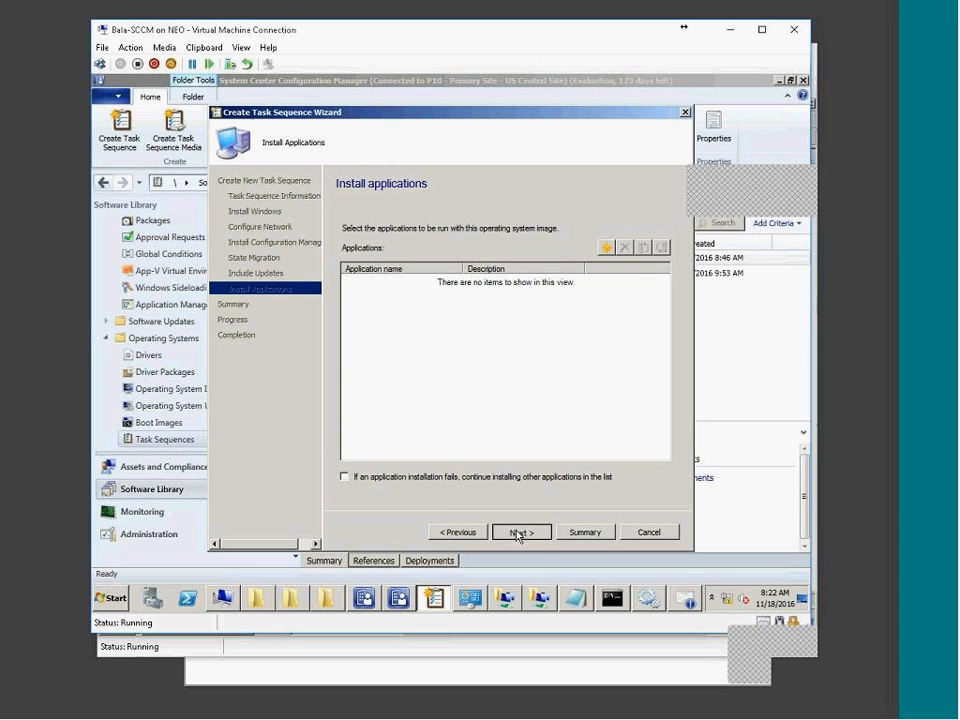
{"action": "left_click", "coordinate": [526, 534]}
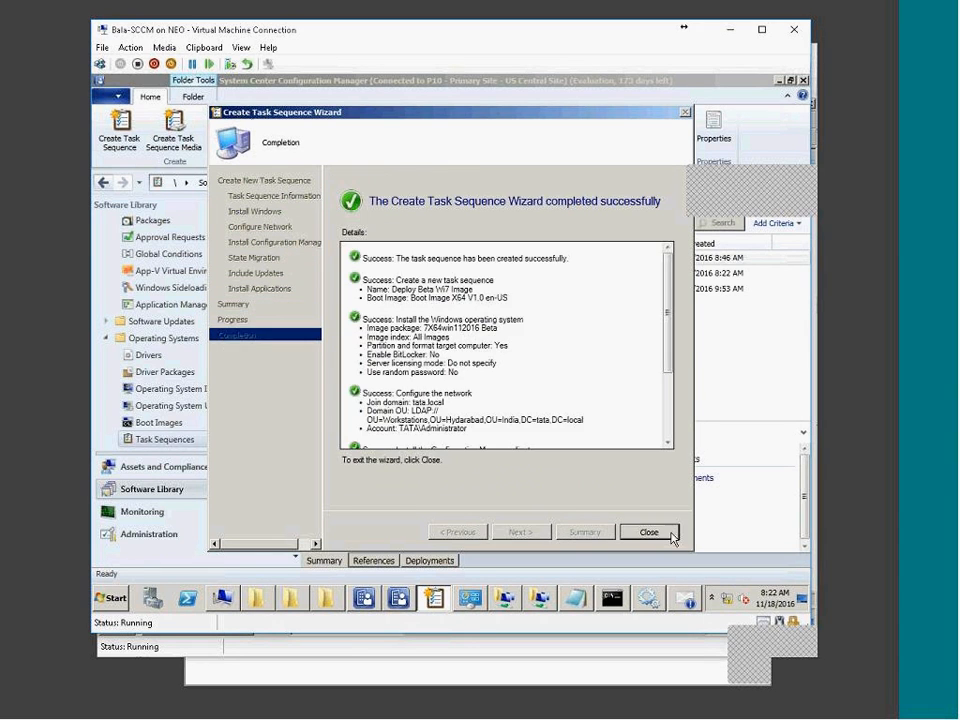
{"action": "left_click", "coordinate": [688, 534]}
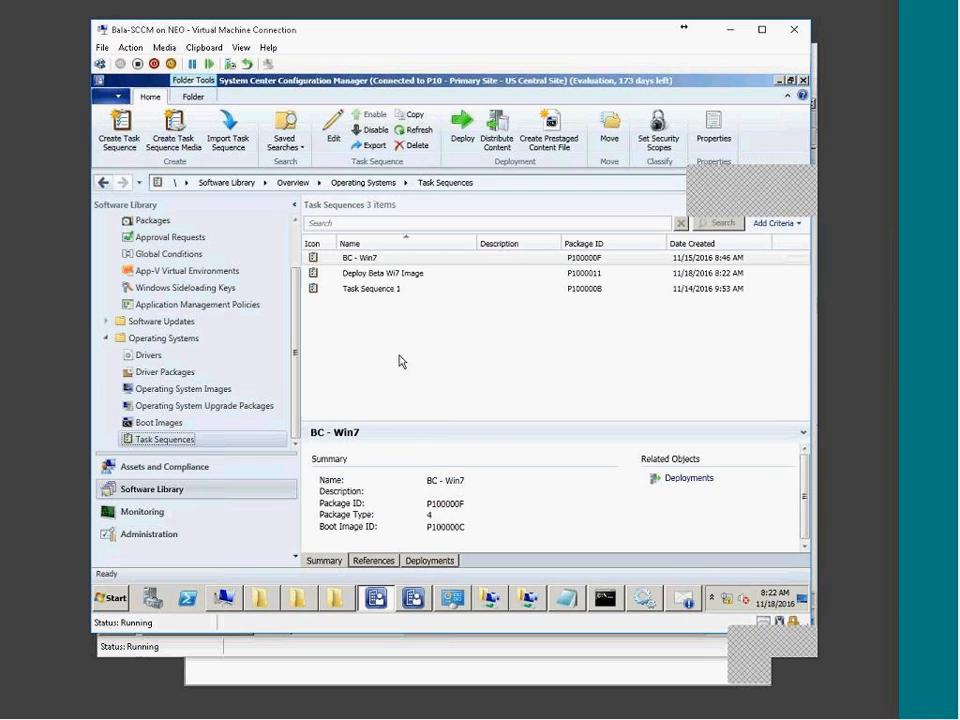
{"action": "left_click", "coordinate": [408, 276]}
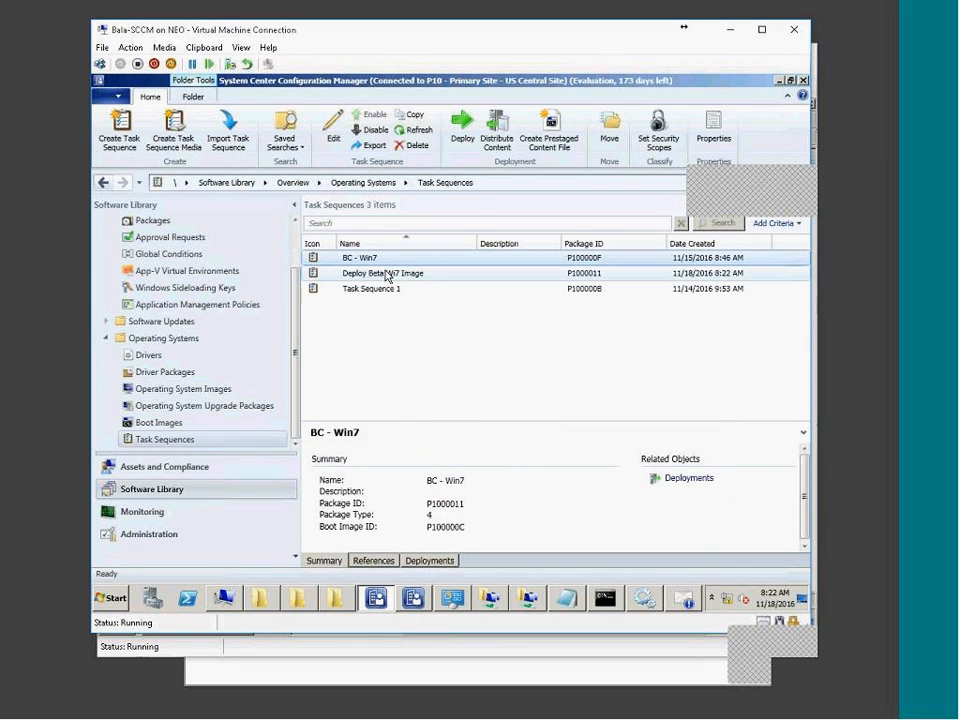
{"action": "left_click", "coordinate": [220, 389]}
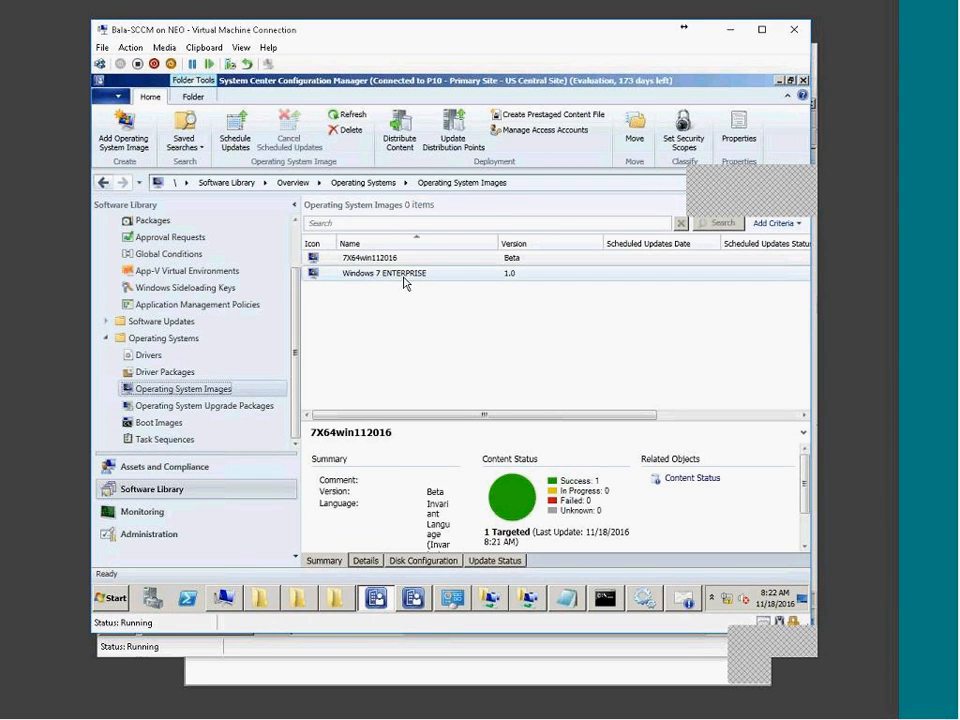
{"action": "left_click", "coordinate": [408, 274]}
{"action": "left_click", "coordinate": [345, 259]}
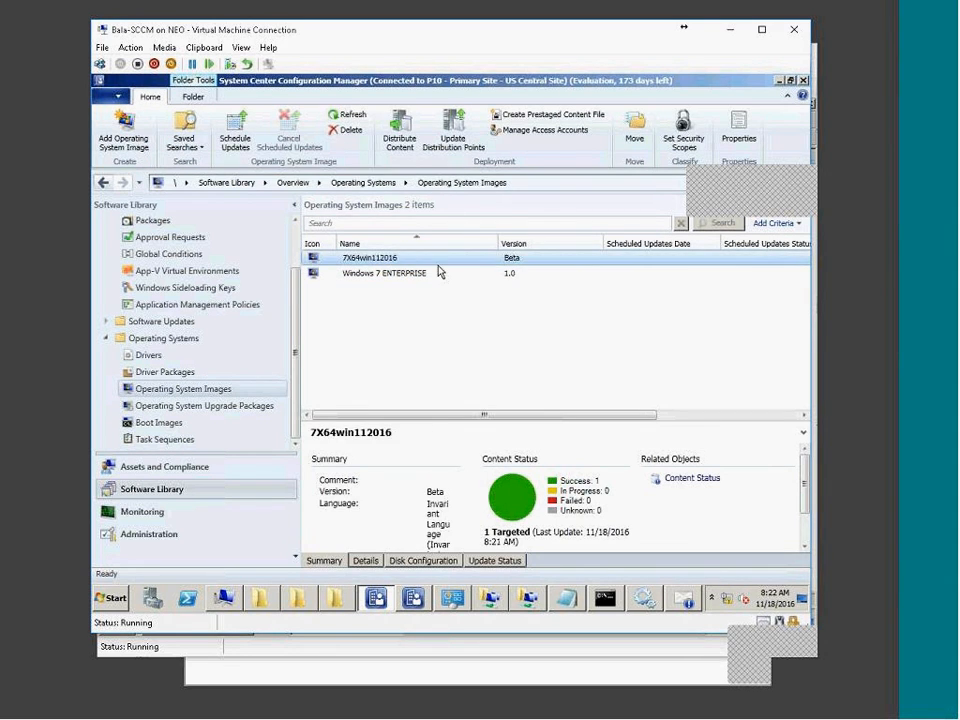
{"action": "left_click", "coordinate": [379, 273]}
{"action": "left_click", "coordinate": [378, 259]}
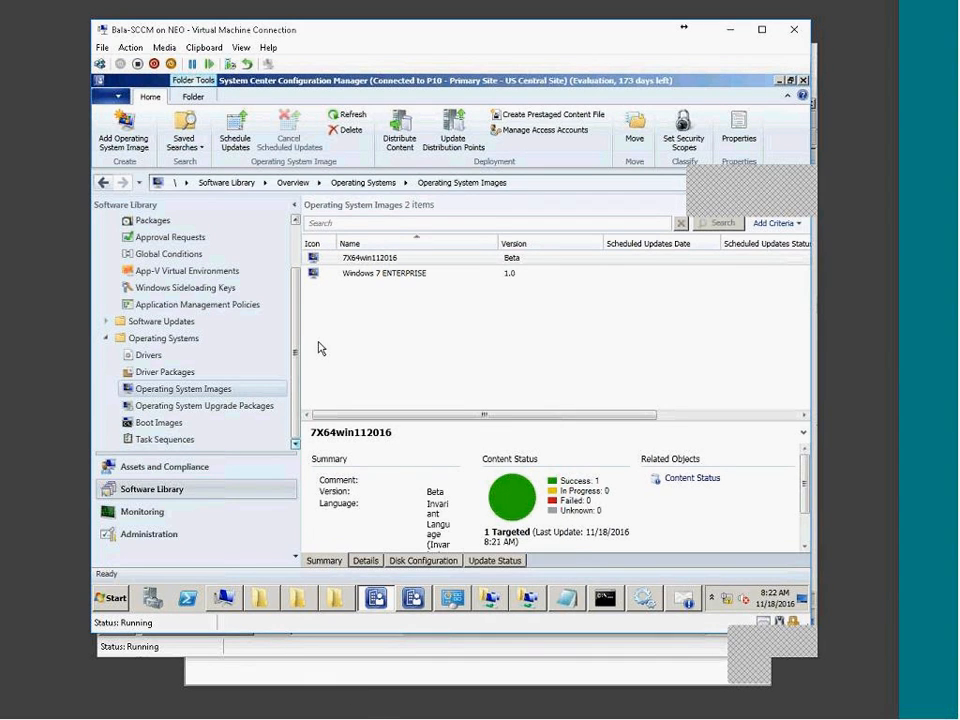
{"action": "left_click", "coordinate": [173, 442]}
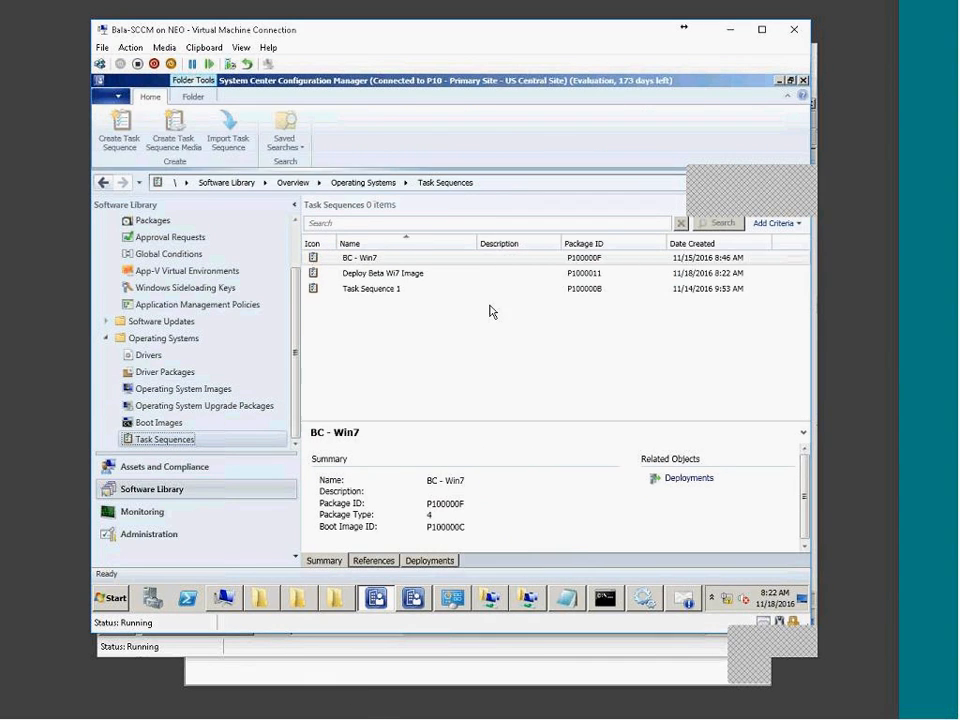
{"action": "left_click", "coordinate": [385, 279]}
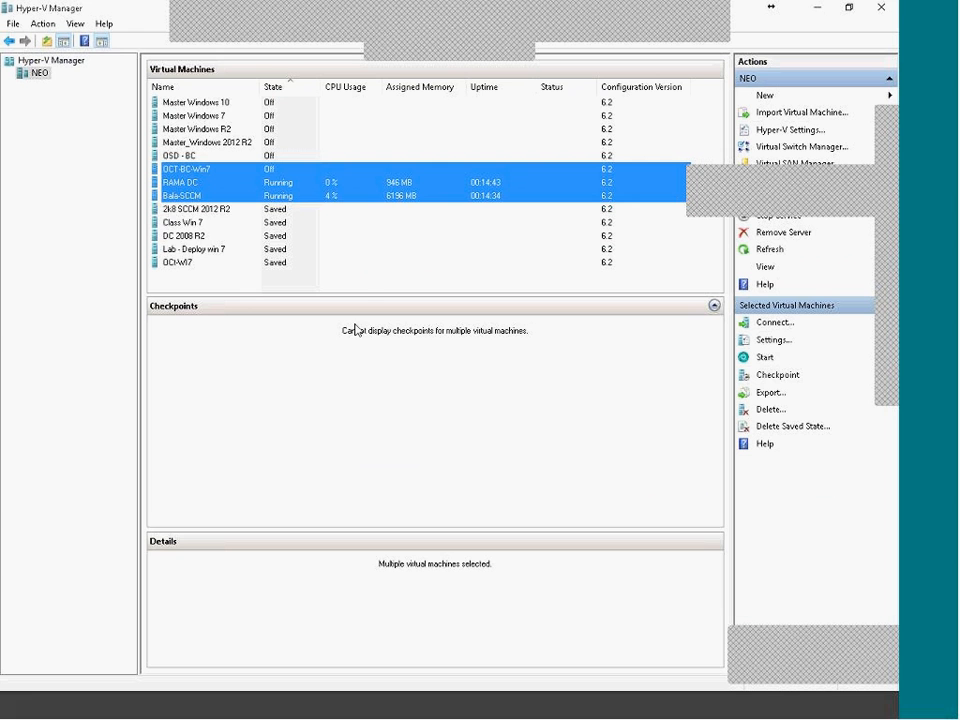
Look through the virtual machines' details and select OCT-BC-Win7.
{"action": "left_click", "coordinate": [364, 264]}
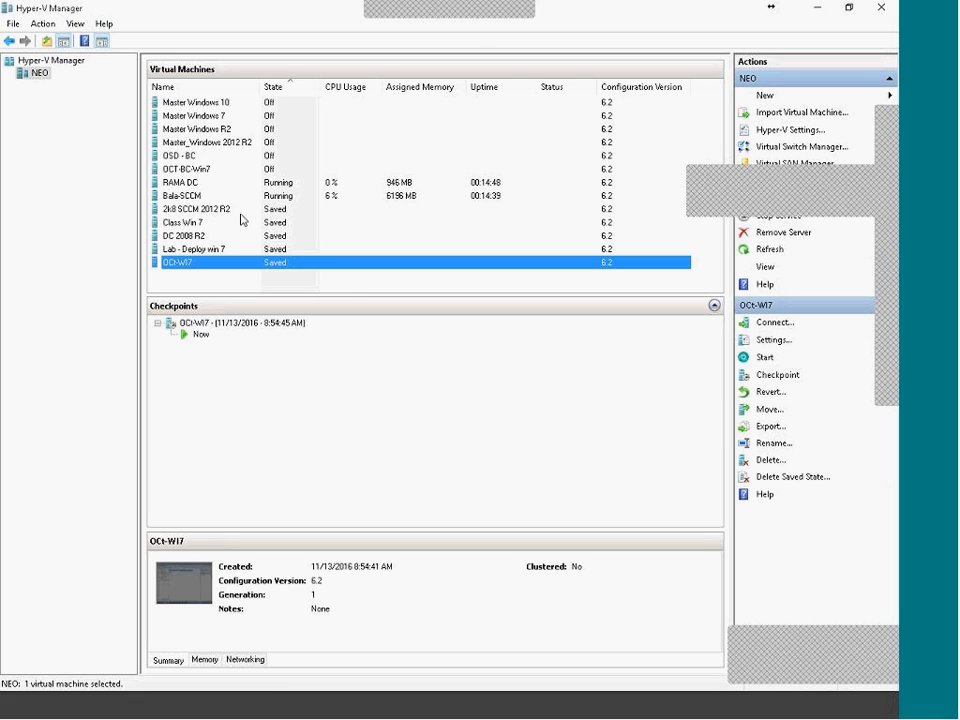
{"action": "left_click", "coordinate": [198, 159]}
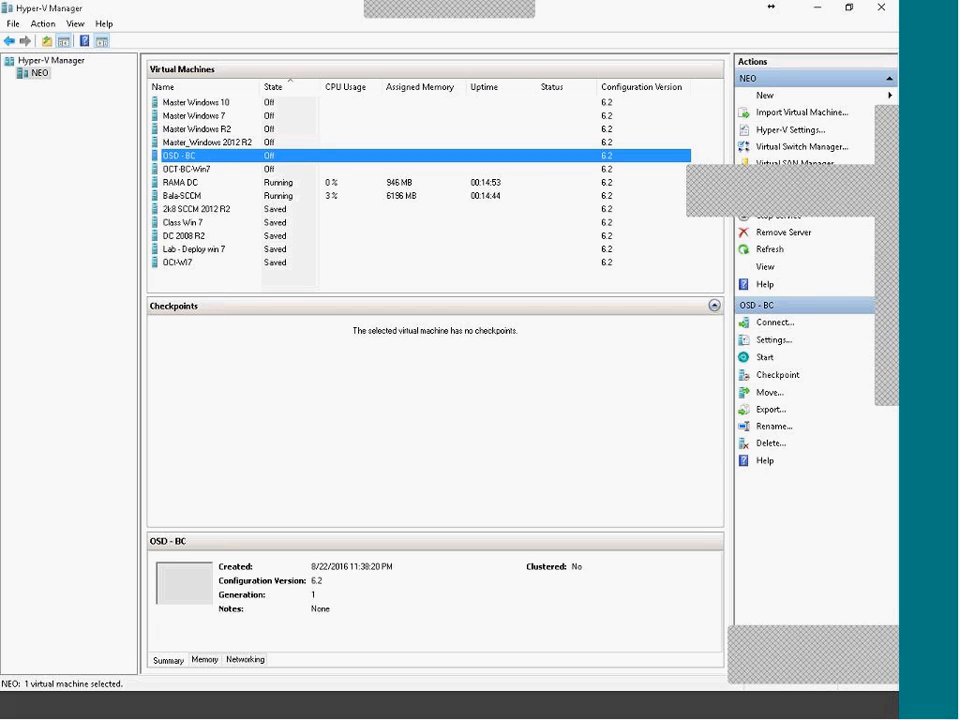
{"action": "left_click", "coordinate": [228, 169]}
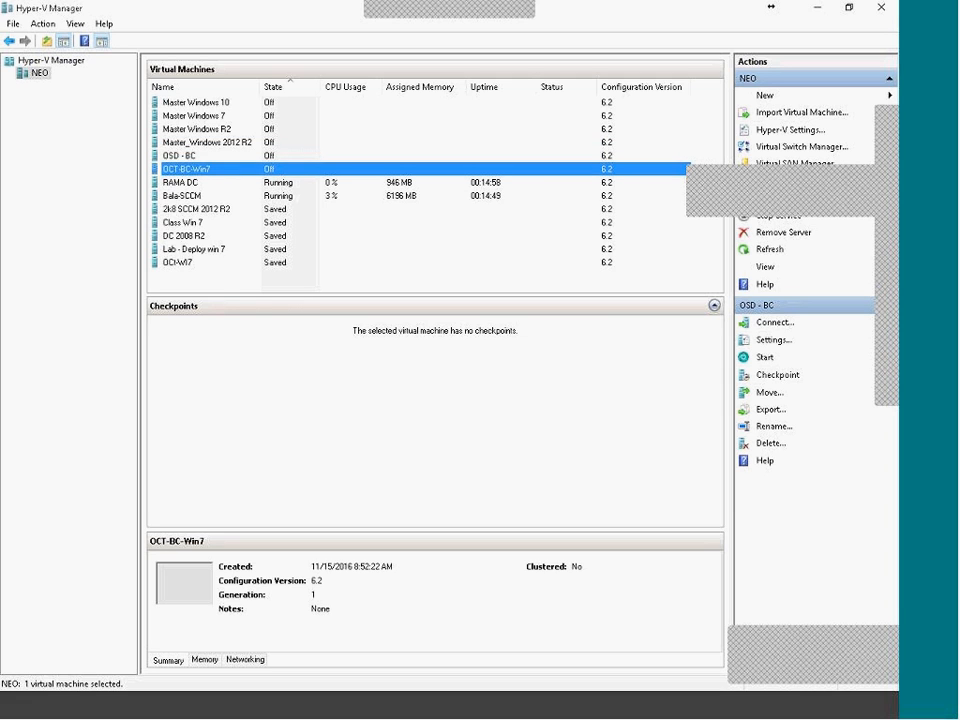
{"action": "left_click", "coordinate": [223, 263]}
{"action": "left_click", "coordinate": [223, 235]}
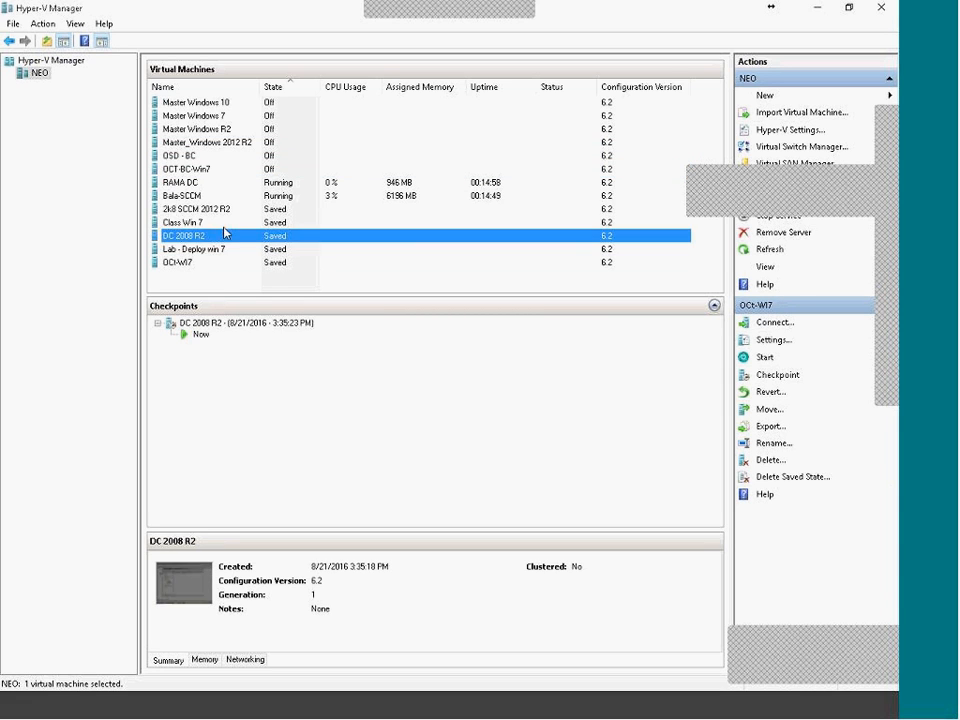
{"action": "left_click", "coordinate": [223, 222]}
{"action": "left_click", "coordinate": [222, 182]}
{"action": "left_click", "coordinate": [220, 169]}
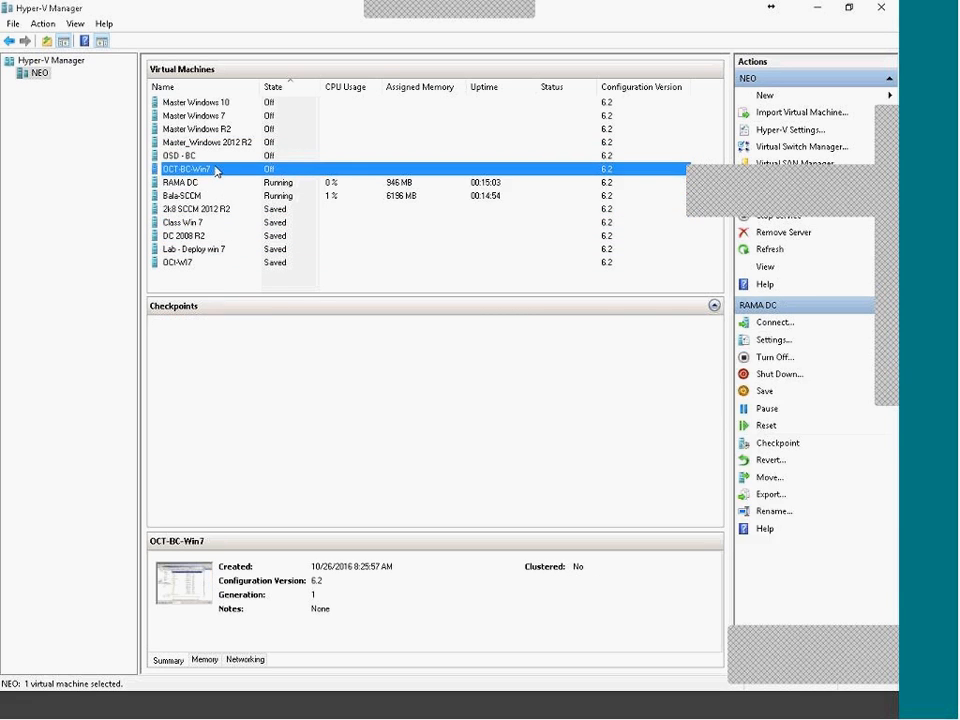
{"action": "left_click", "coordinate": [220, 156]}
{"action": "left_click", "coordinate": [223, 169]}
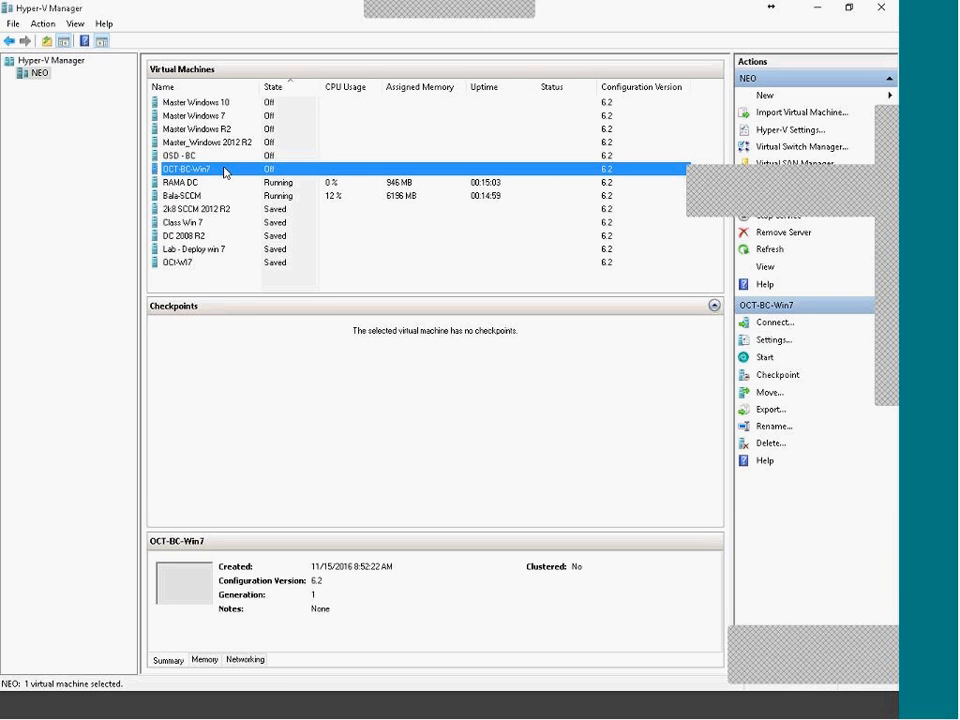
Connect to OCT-BC-Win7 and power it on so it PXE boots.
{"action": "right_click", "coordinate": [226, 173]}
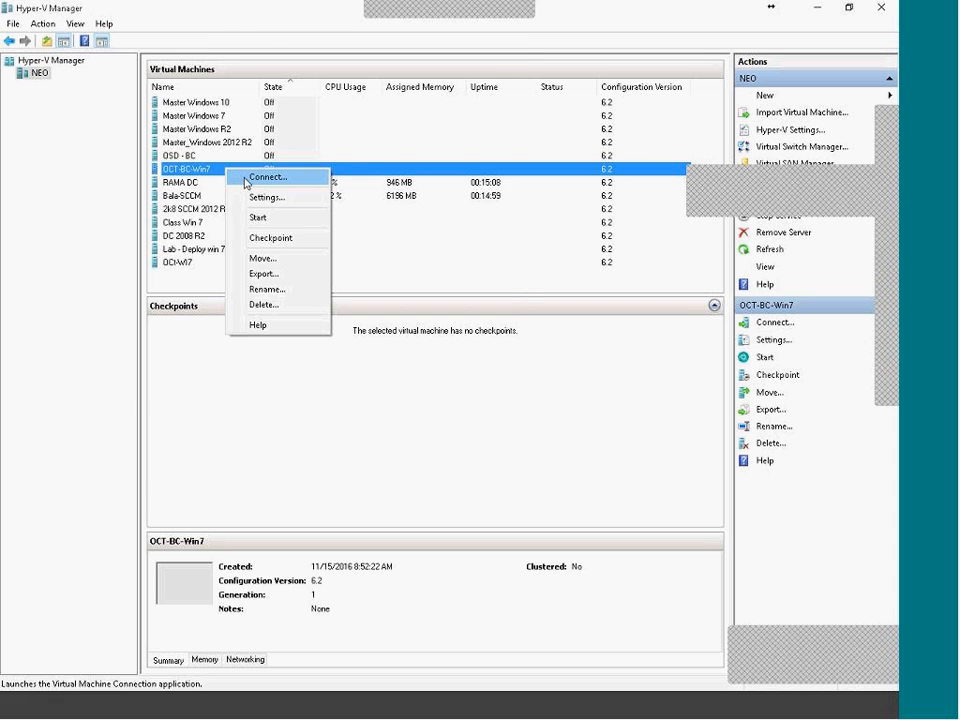
{"action": "left_click", "coordinate": [255, 178]}
{"action": "left_click_drag", "start_coordinate": [209, 41], "coordinate": [290, 184]}
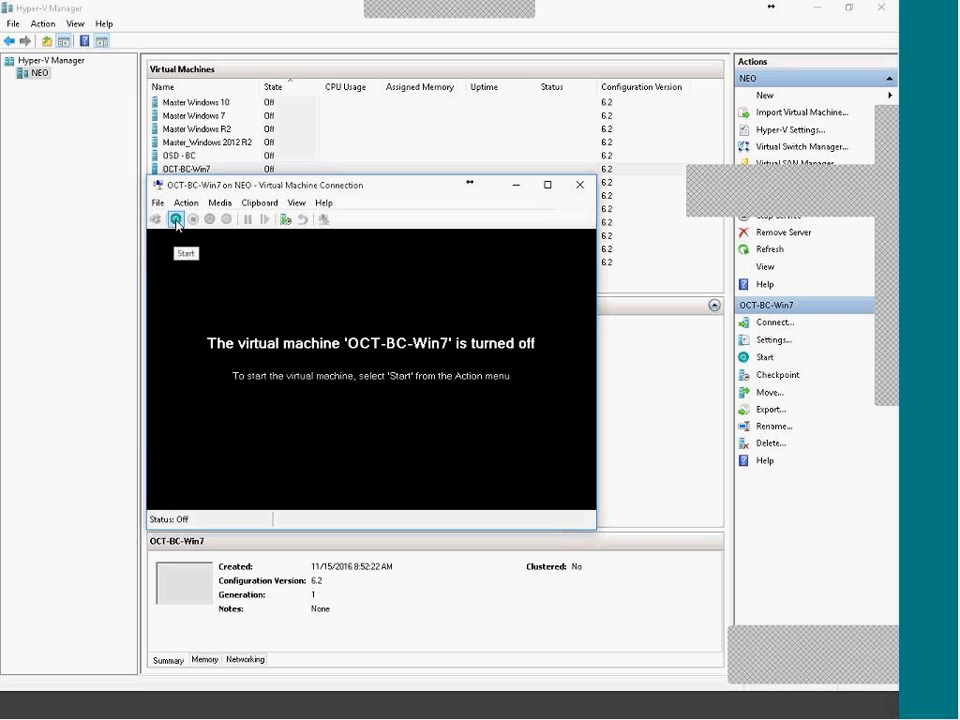
{"action": "left_click", "coordinate": [176, 219]}
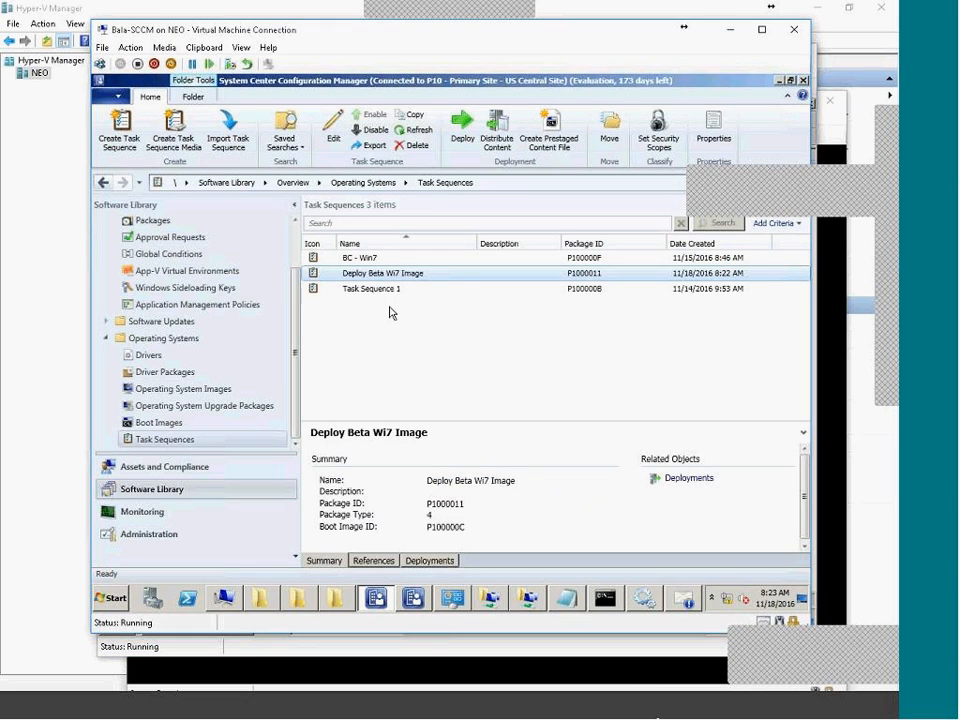
Show the Wi 7 Build and Capture device collection and view its Win7BC device details.
{"action": "left_click_drag", "start_coordinate": [430, 432], "coordinate": [422, 343]}
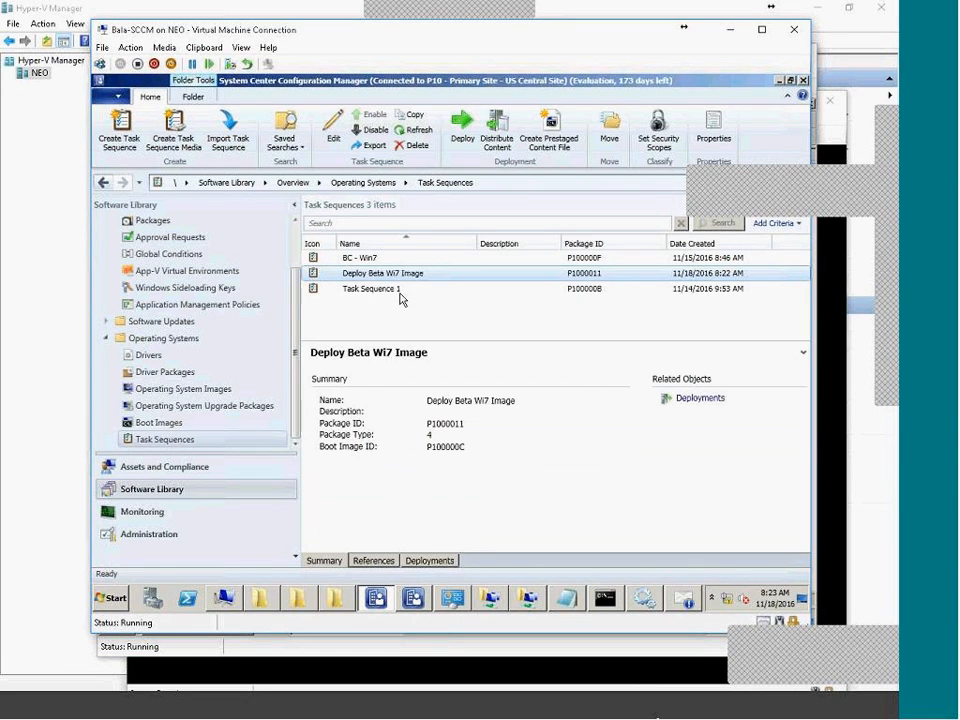
{"action": "left_click", "coordinate": [431, 561]}
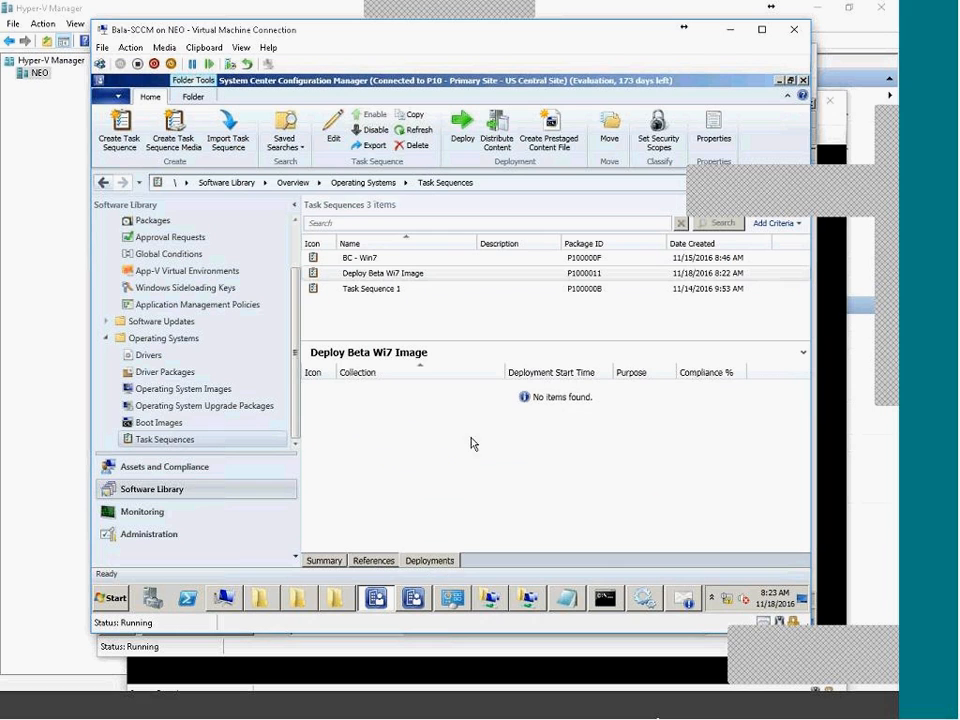
{"action": "left_click", "coordinate": [140, 467]}
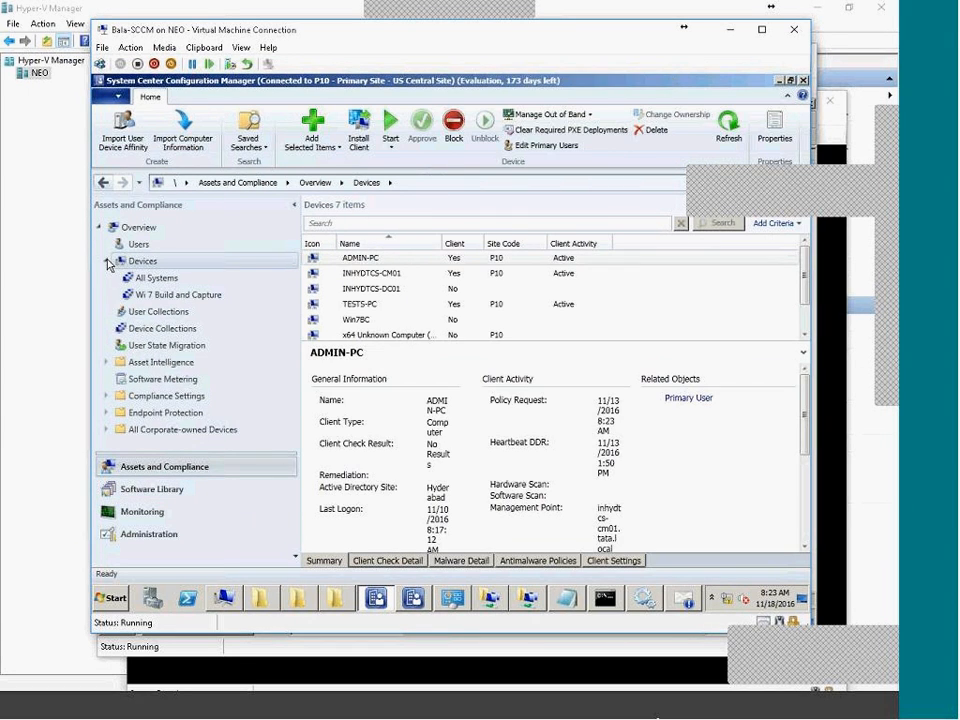
{"action": "left_click", "coordinate": [150, 294]}
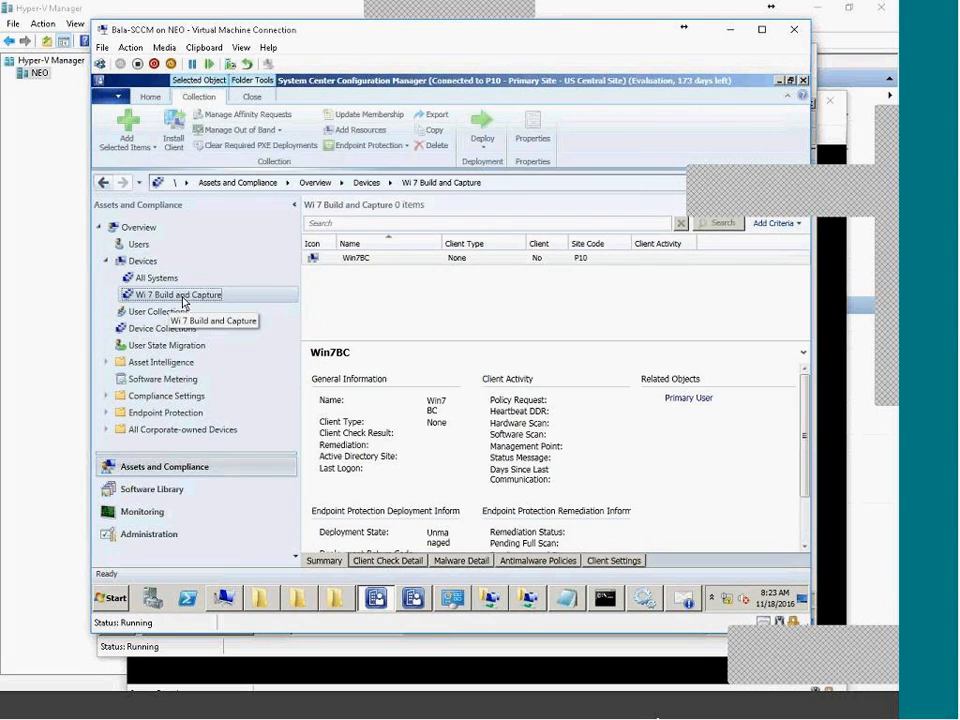
{"action": "left_click", "coordinate": [365, 259]}
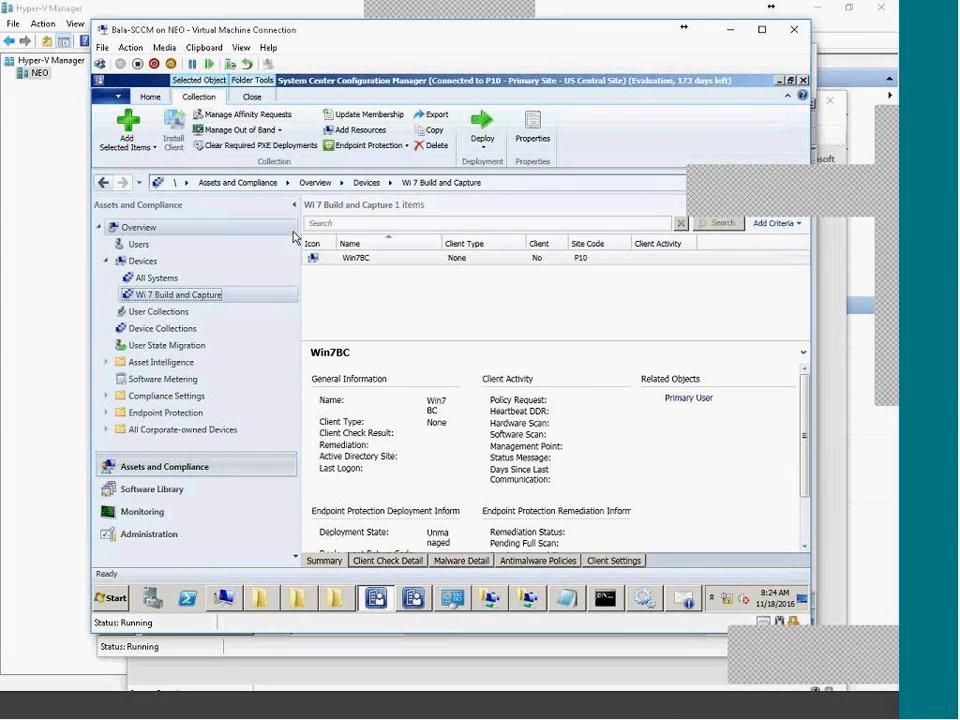
{"action": "left_click", "coordinate": [358, 258]}
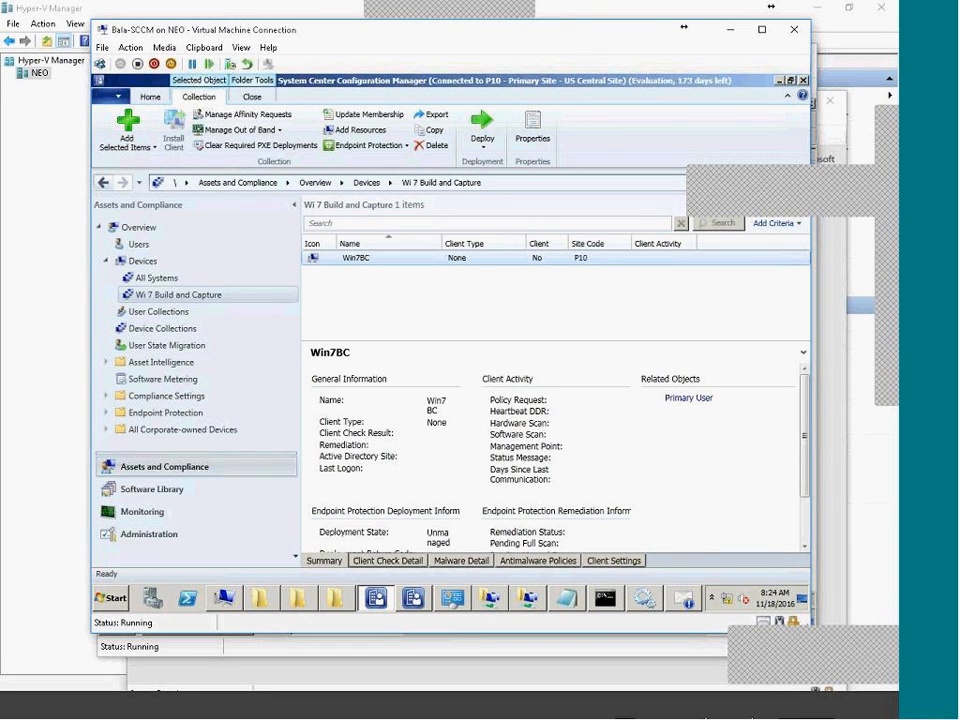
Turn off the OCT-BC-Win7 virtual machine and close its console window.
{"action": "left_click", "coordinate": [725, 715]}
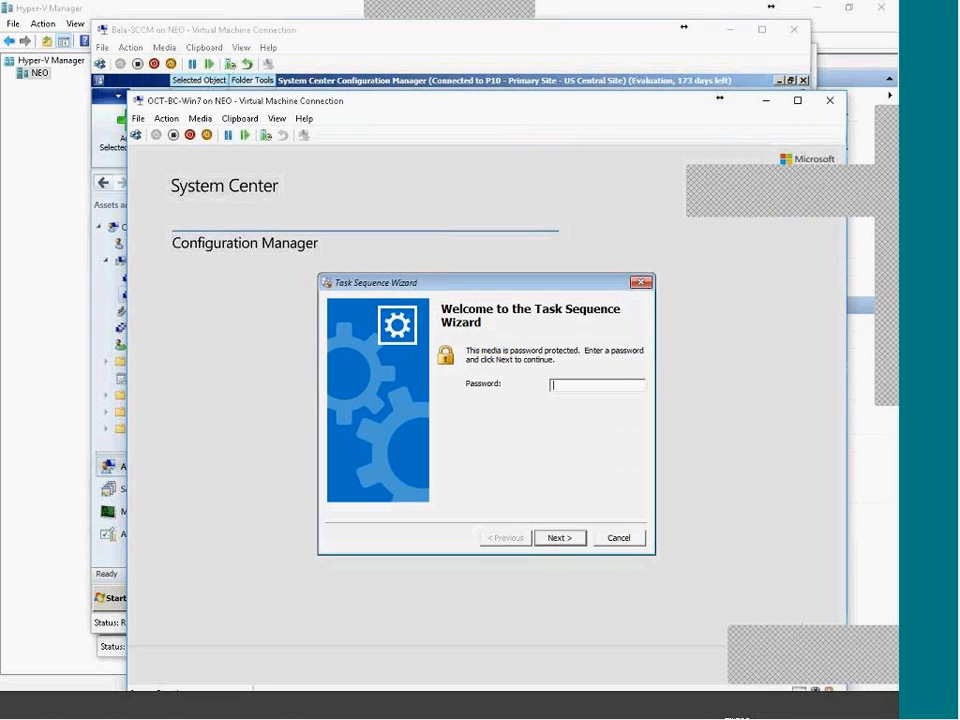
{"action": "left_click", "coordinate": [173, 137]}
{"action": "left_click", "coordinate": [508, 427]}
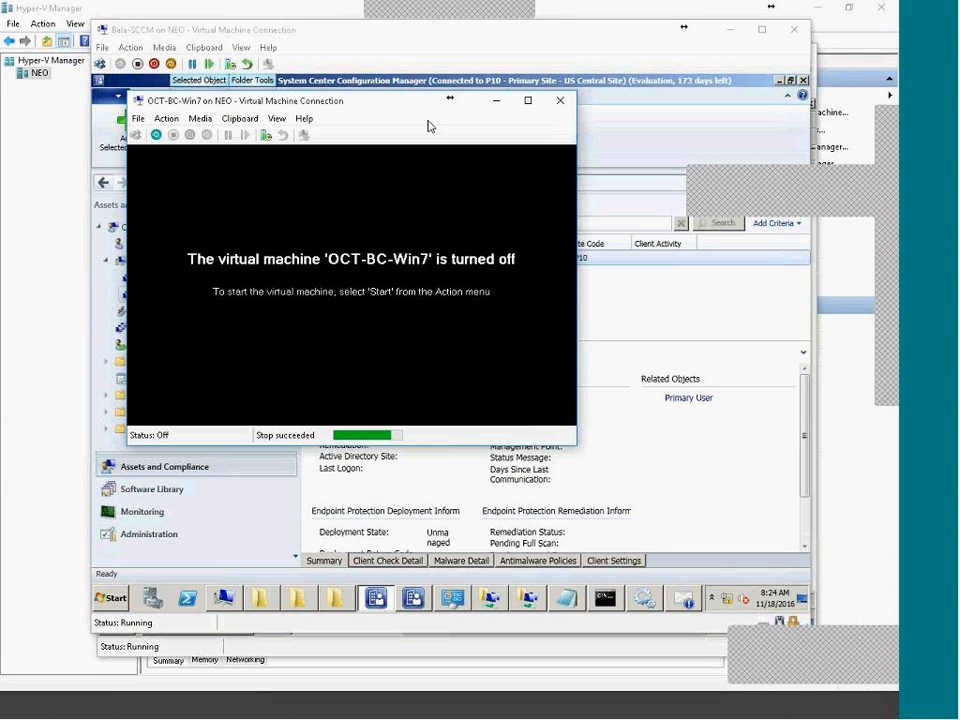
{"action": "left_click", "coordinate": [561, 99]}
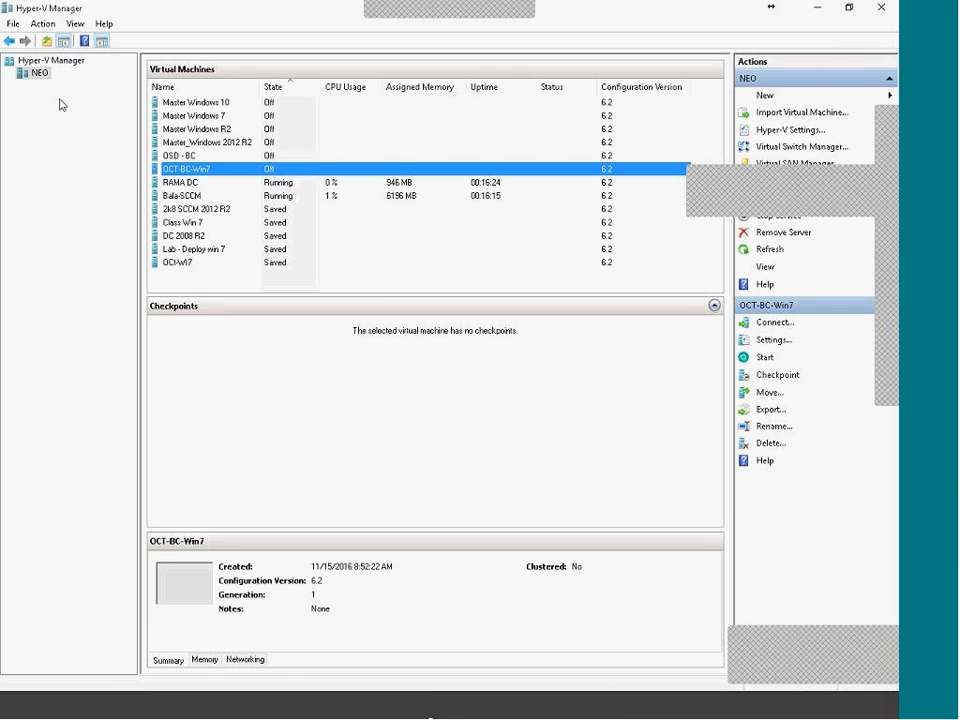
Start a new virtual machine on the NEO host named OCT-DeployWin7.
{"action": "right_click", "coordinate": [37, 74]}
{"action": "mouse_move", "coordinate": [60, 86]}
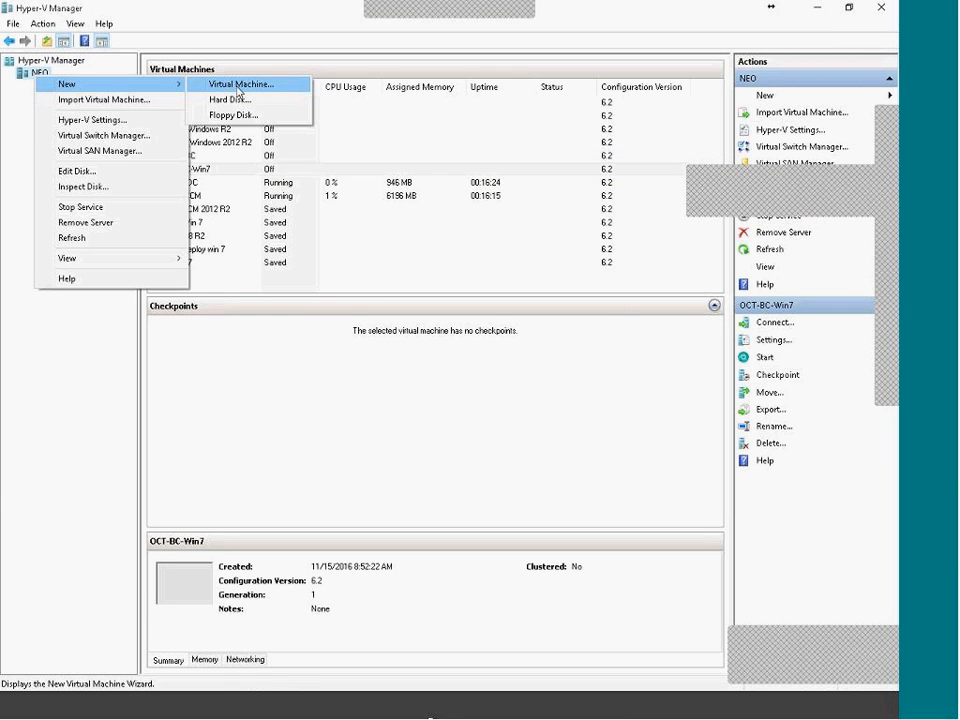
{"action": "left_click", "coordinate": [240, 86]}
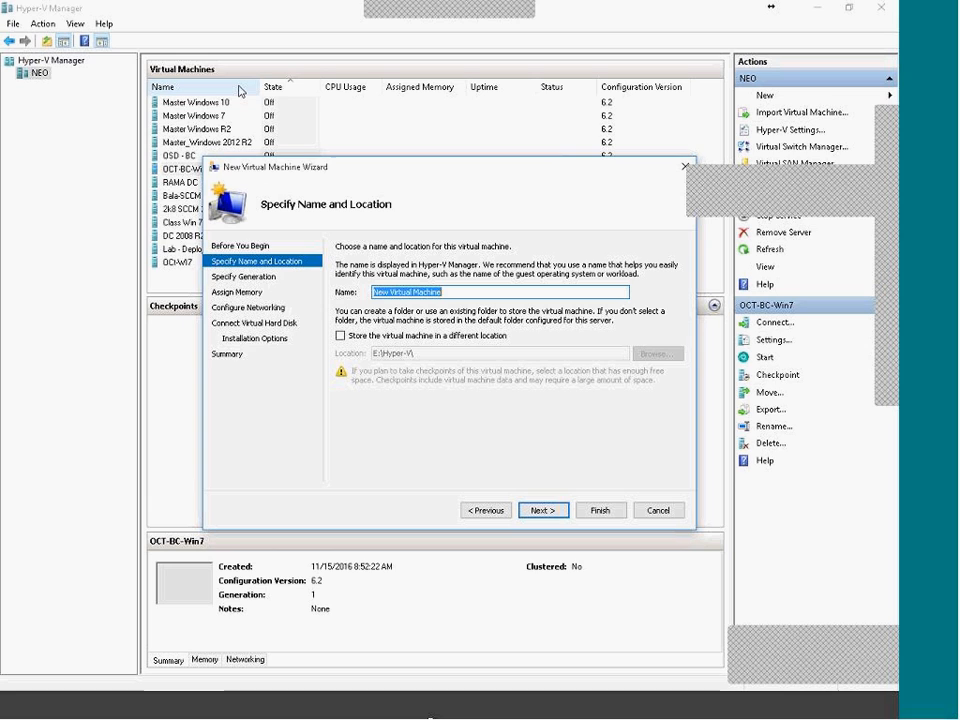
{"action": "type", "text": "oc"}
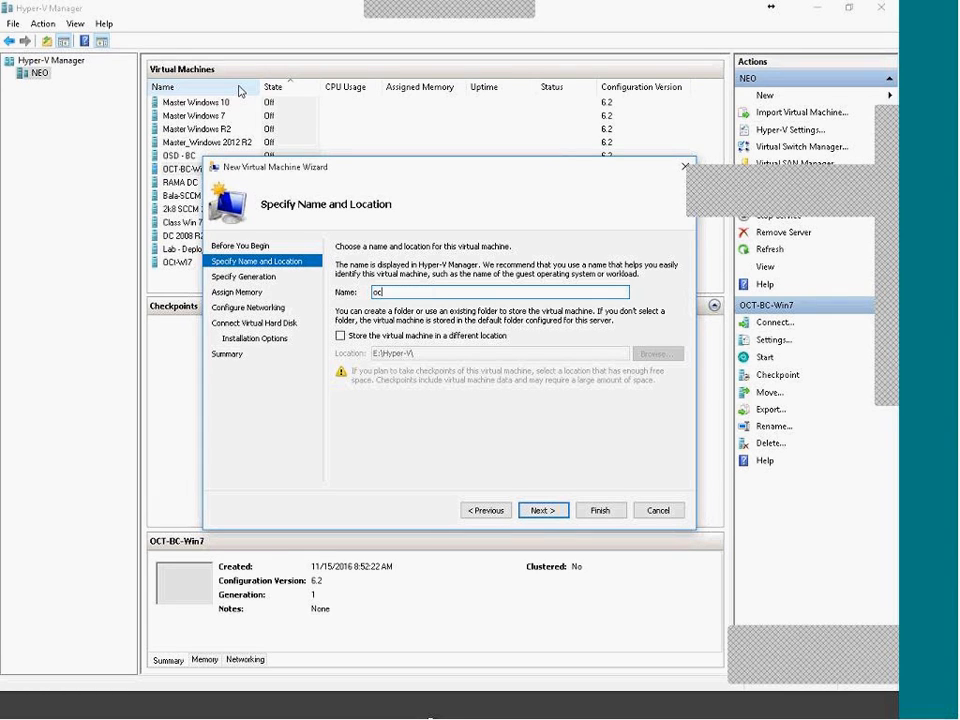
{"action": "type", "text": "t-dEPL"}
{"action": "key", "text": "BackSpace"}
{"action": "key", "text": "BackSpace"}
{"action": "key", "text": "BackSpace"}
{"action": "key", "text": "BackSpace"}
{"action": "key", "text": "BackSpace"}
{"action": "key", "text": "BackSpace"}
{"action": "key", "text": "BackSpace"}
{"action": "key", "text": "BackSpace"}
{"action": "key", "text": "BackSpace"}
{"action": "key", "text": "BackSpace"}
{"action": "type", "text": "OCT-DeployWin"}
Store the virtual machine in a new folder E:\DeleteIT.
{"action": "left_click", "coordinate": [342, 335]}
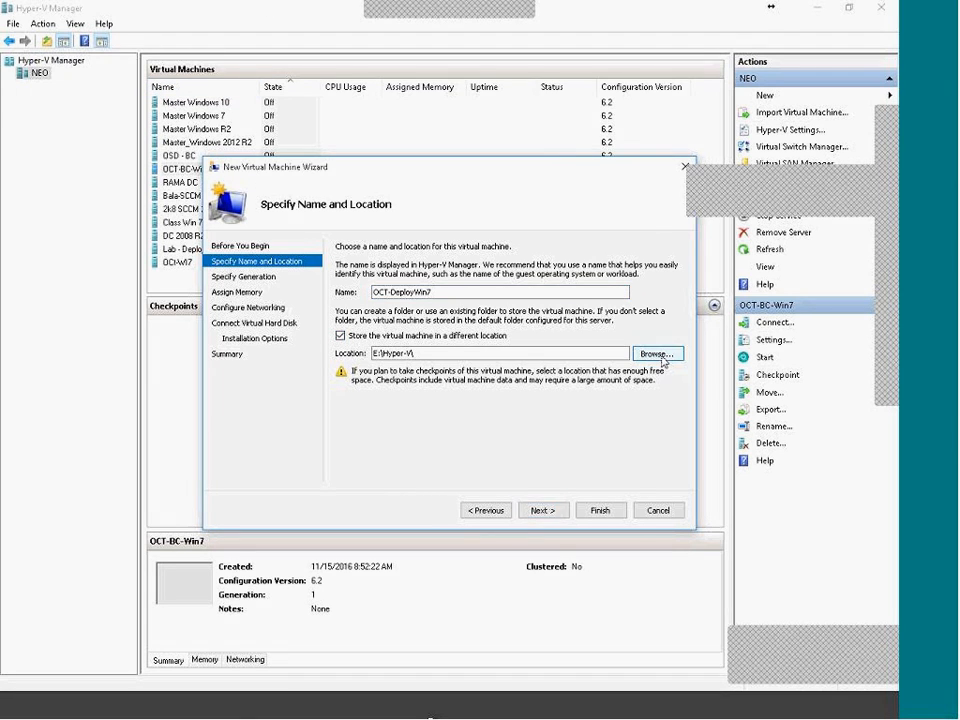
{"action": "left_click", "coordinate": [660, 356]}
{"action": "left_click", "coordinate": [335, 214]}
{"action": "left_click", "coordinate": [306, 236]}
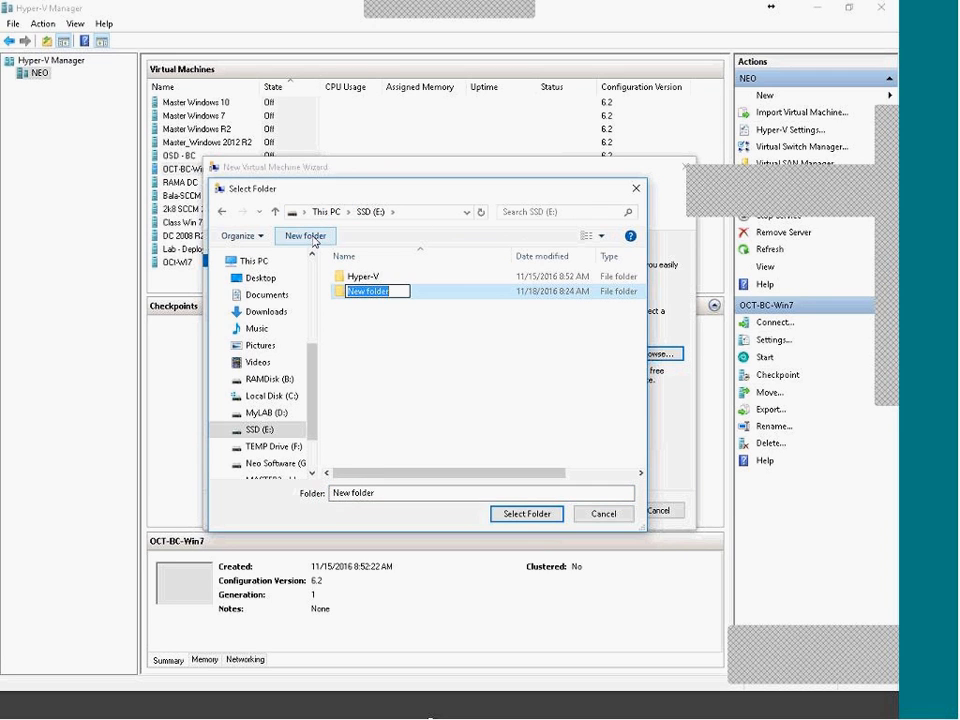
{"action": "type", "text": "DeleteIT"}
{"action": "key", "text": "Return"}
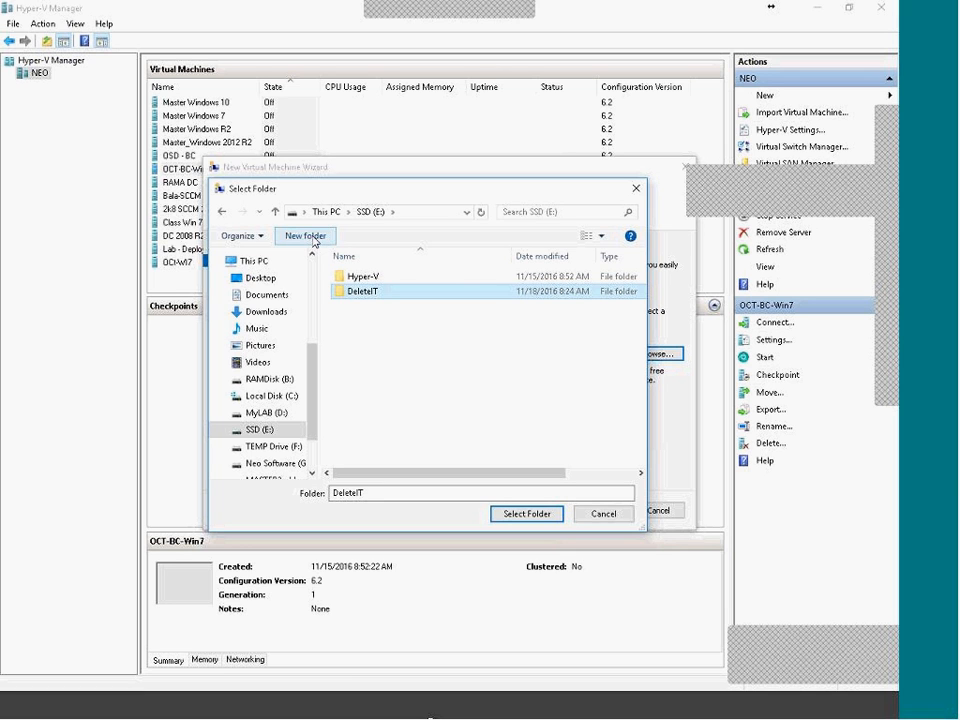
{"action": "left_click", "coordinate": [540, 513]}
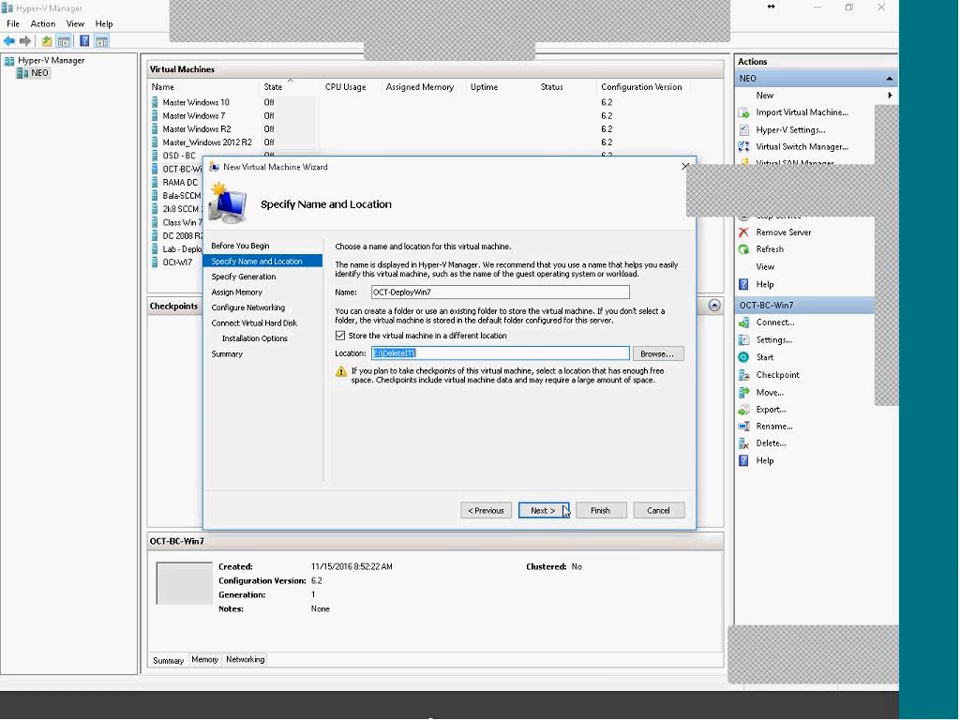
Keep default generation and memory, connect to the Internal switch, choose network-based install, and finish.
{"action": "left_click", "coordinate": [542, 511]}
{"action": "left_click", "coordinate": [558, 511]}
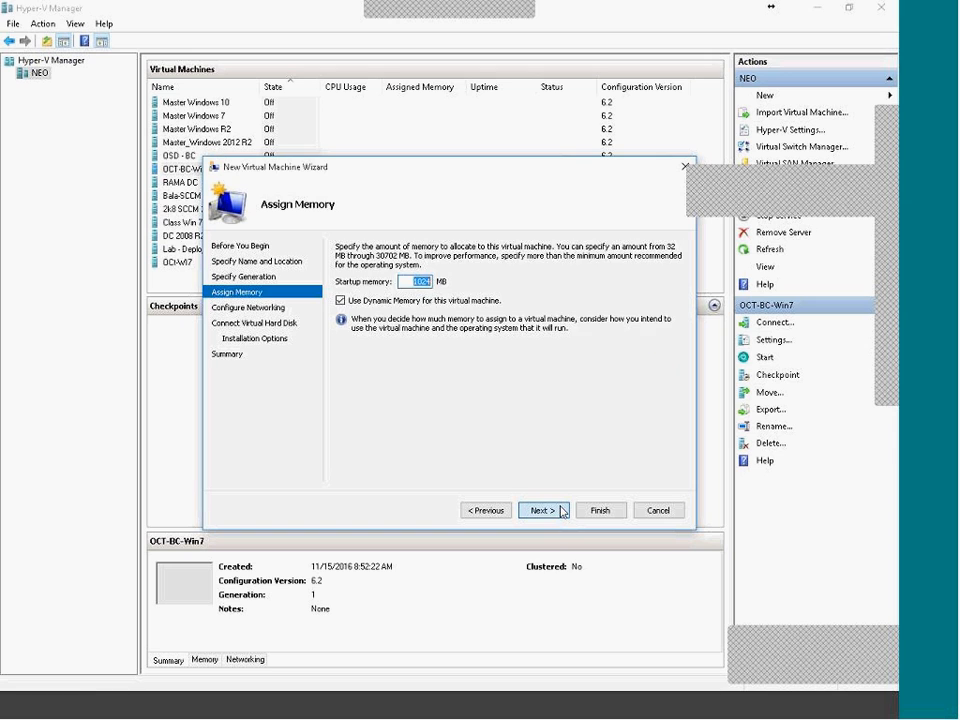
{"action": "left_click", "coordinate": [542, 510]}
{"action": "left_click", "coordinate": [451, 274]}
{"action": "left_click", "coordinate": [435, 296]}
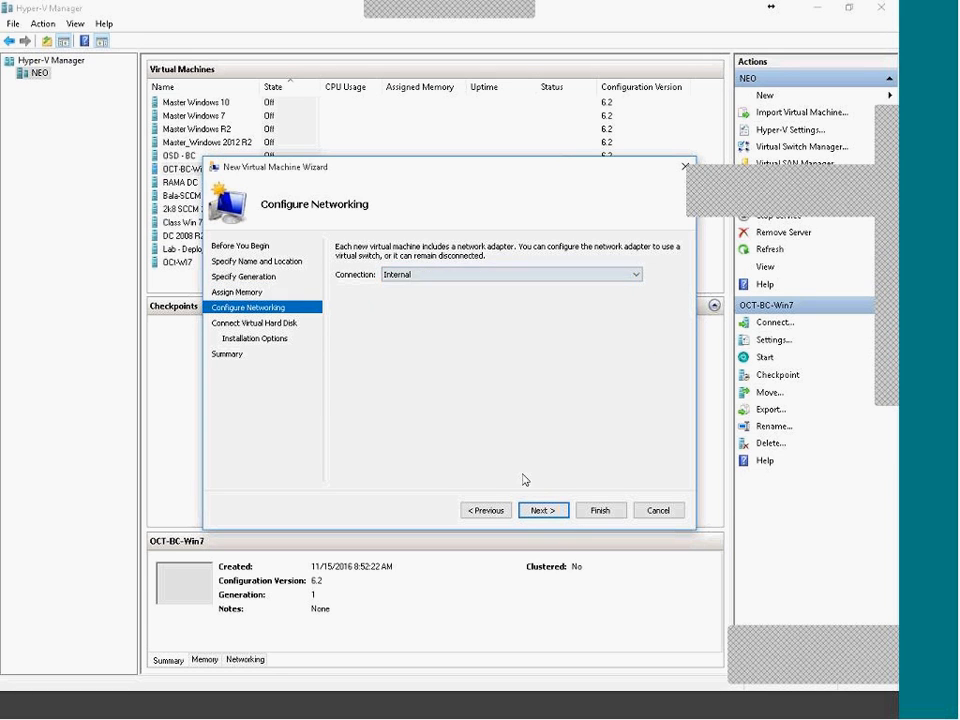
{"action": "left_click", "coordinate": [543, 511]}
{"action": "left_click", "coordinate": [545, 512]}
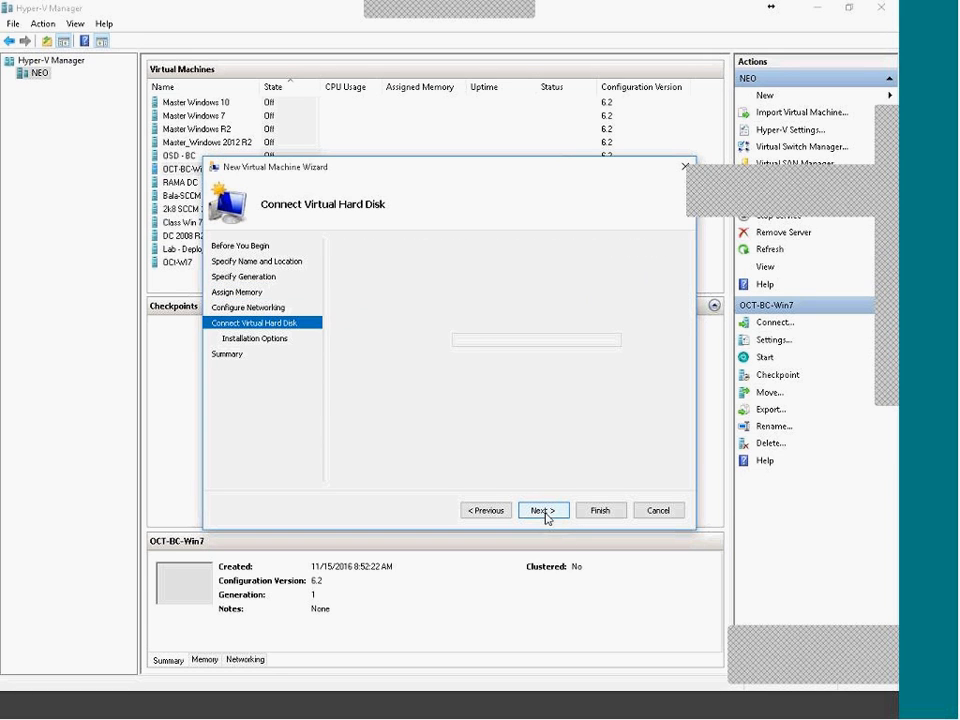
{"action": "left_click", "coordinate": [455, 426]}
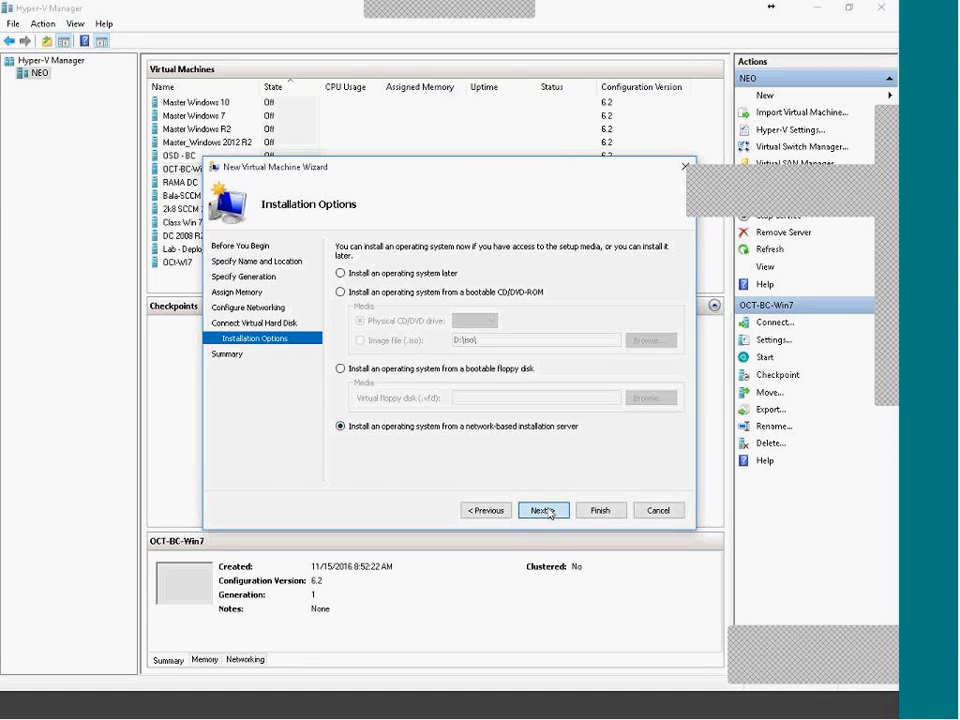
{"action": "left_click", "coordinate": [543, 510]}
{"action": "left_click", "coordinate": [598, 511]}
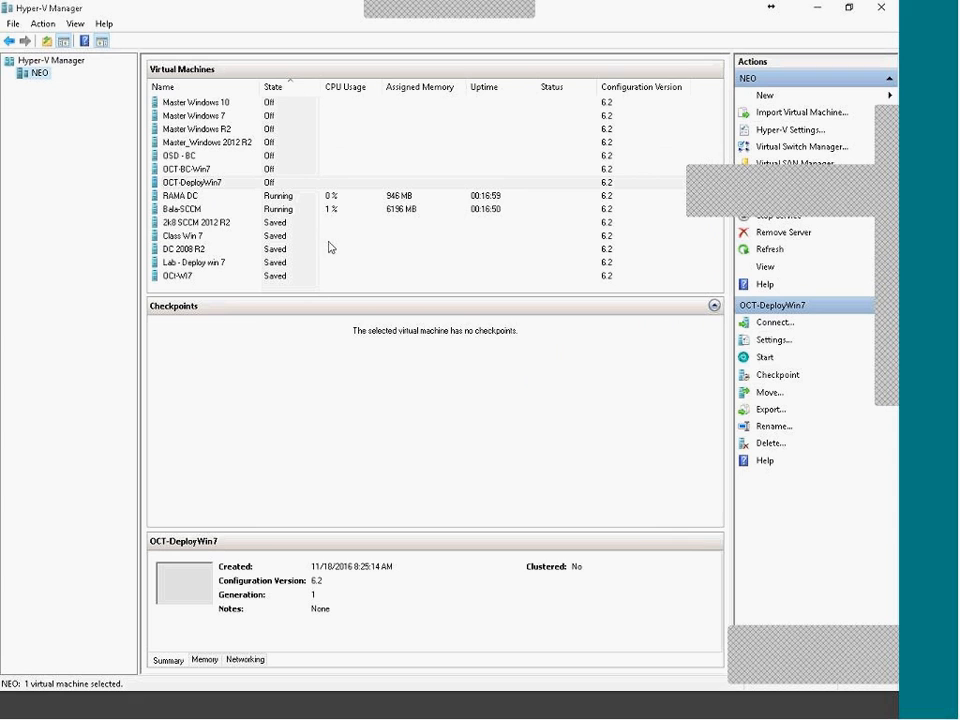
Connect to OCT-DeployWin7 and power it on so it PXE-boots, keeping its console aside.
{"action": "left_click", "coordinate": [210, 183]}
{"action": "right_click", "coordinate": [210, 183]}
{"action": "left_click", "coordinate": [238, 189]}
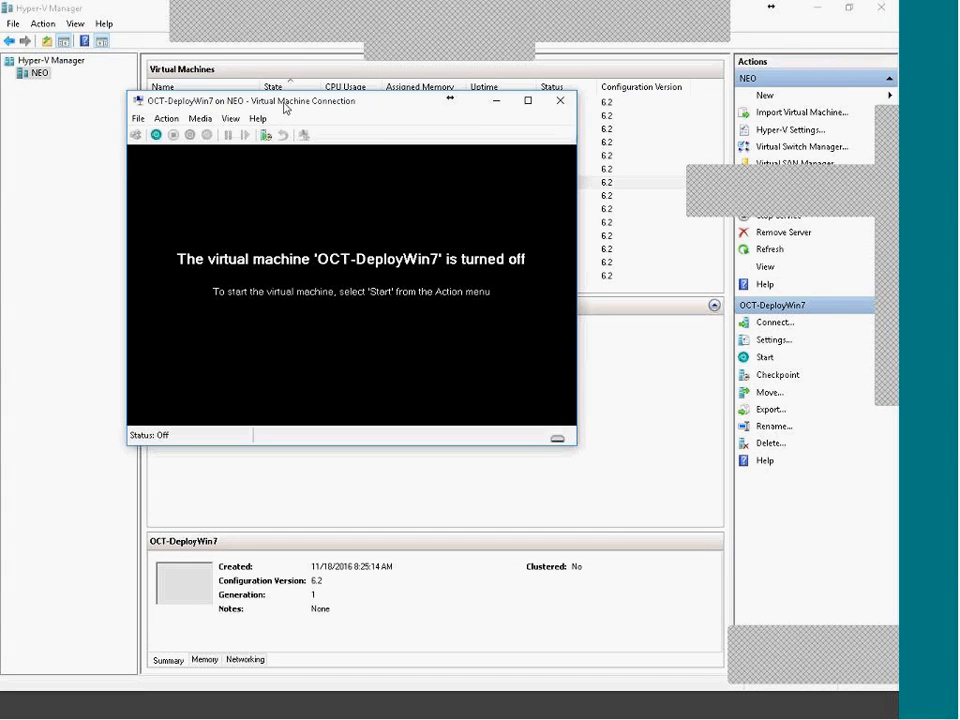
{"action": "left_click_drag", "start_coordinate": [285, 108], "coordinate": [388, 158]}
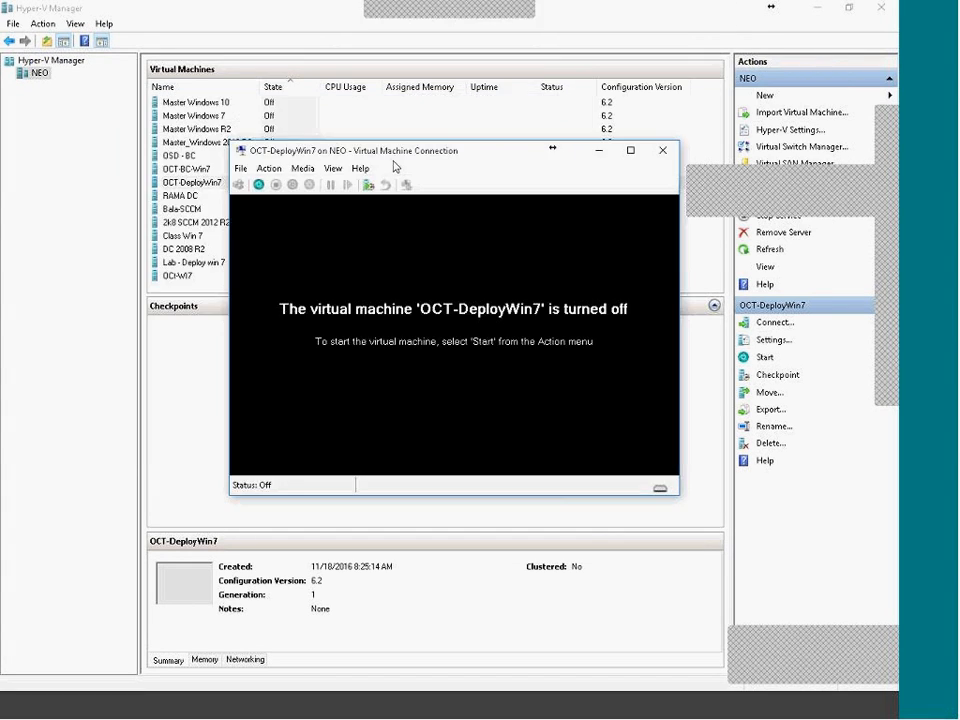
{"action": "left_click", "coordinate": [259, 185]}
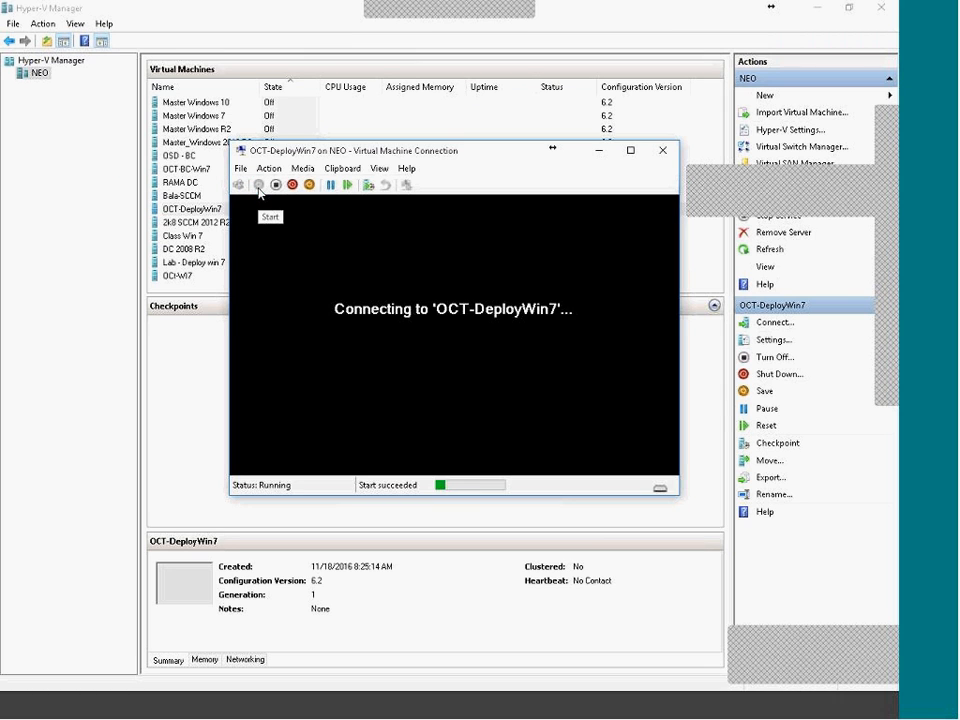
{"action": "left_click_drag", "start_coordinate": [392, 163], "coordinate": [456, 260]}
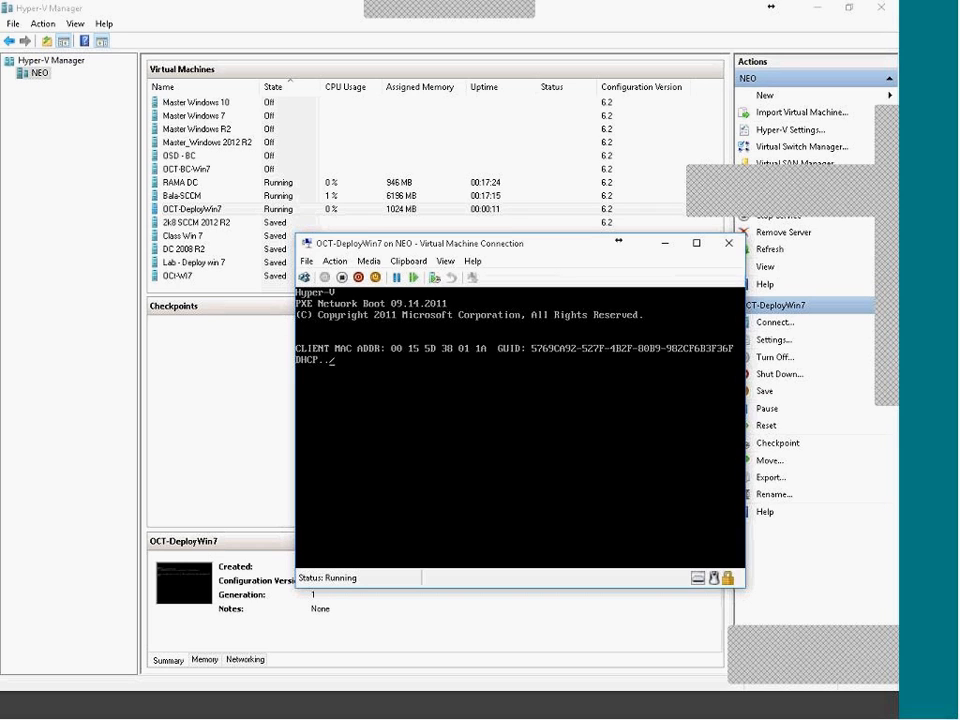
{"action": "key", "text": "ctrl+alt+Left"}
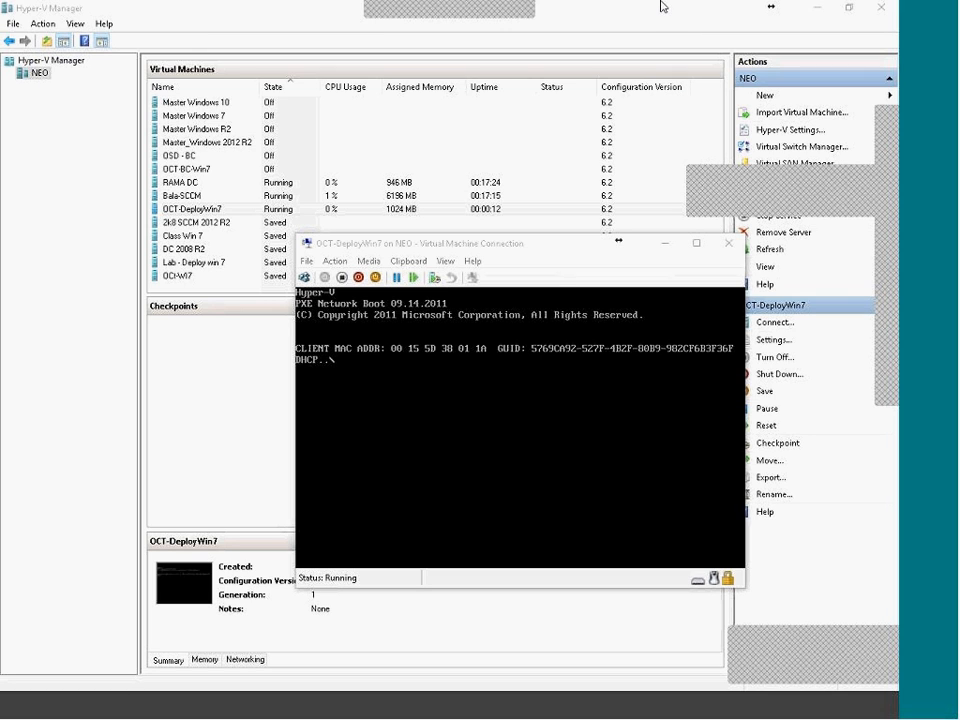
{"action": "left_click_drag", "start_coordinate": [514, 249], "coordinate": [399, 261]}
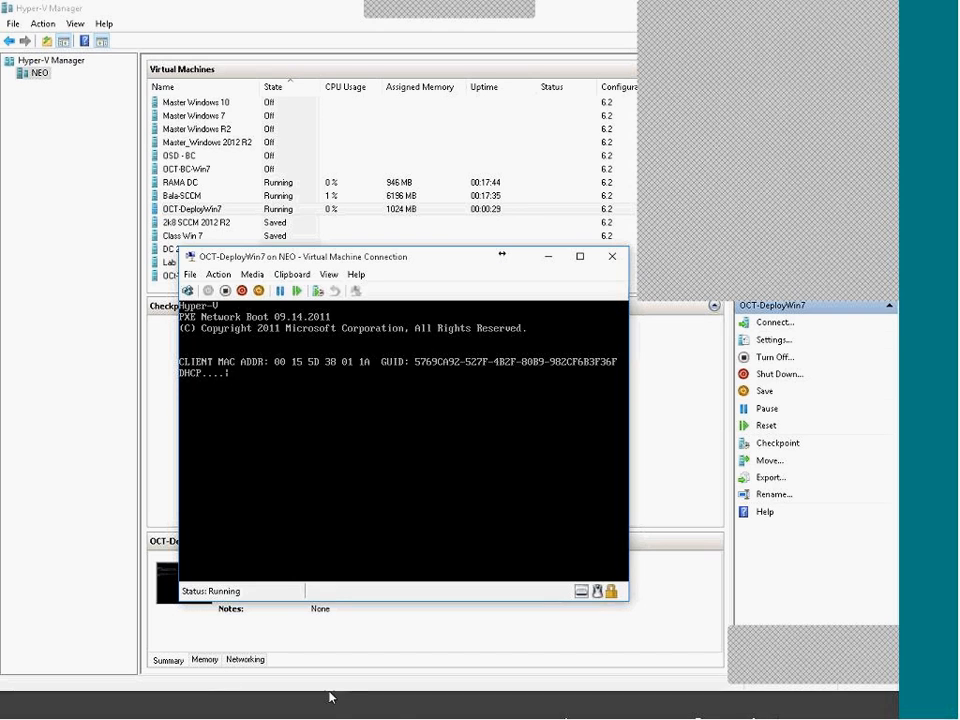
Replace Notepad's old text with the MAC address 00155d38011a.
{"action": "left_click", "coordinate": [487, 717]}
{"action": "left_click_drag", "start_coordinate": [377, 574], "coordinate": [8, 450]}
{"action": "key", "text": "ctrl+x"}
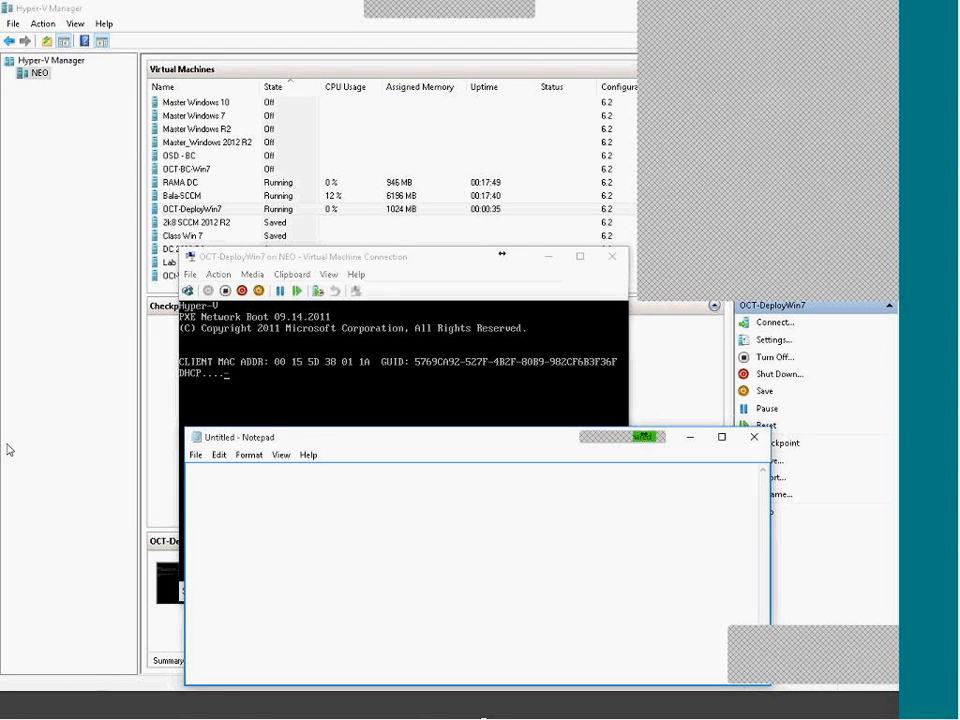
{"action": "type", "text": "00155d380111"}
{"action": "key", "text": "ctrl+a"}
{"action": "key", "text": "Right"}
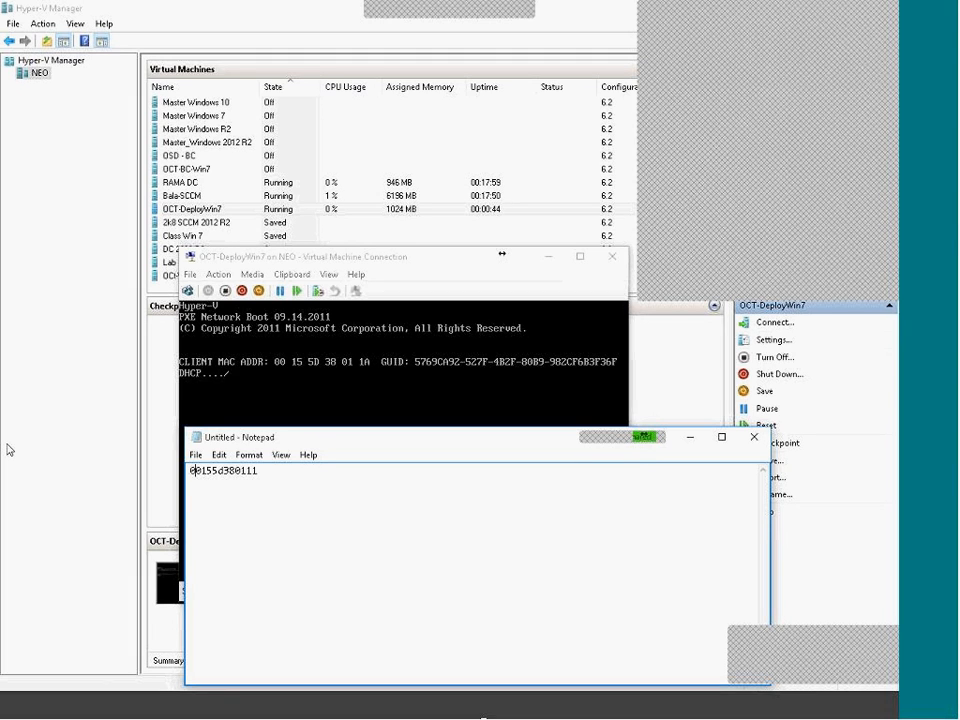
{"action": "key", "text": "BackSpace"}
{"action": "type", "text": "a"}
Copy the MAC address 00155d38011a to the clipboard.
{"action": "left_click_drag", "start_coordinate": [277, 474], "coordinate": [190, 471]}
{"action": "right_click", "coordinate": [206, 470]}
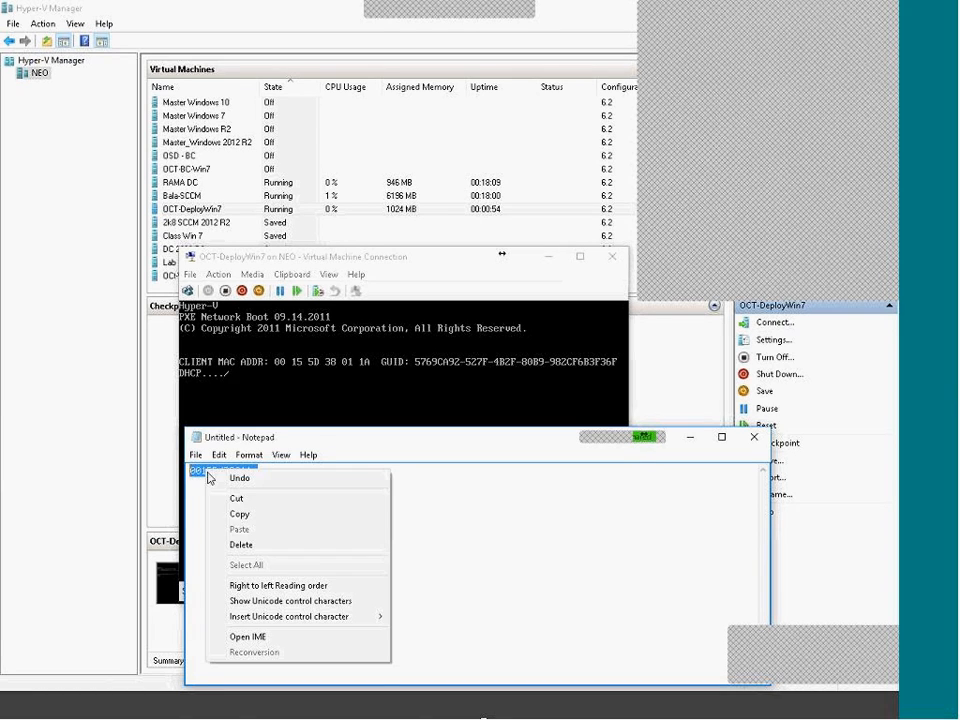
{"action": "left_click", "coordinate": [250, 518]}
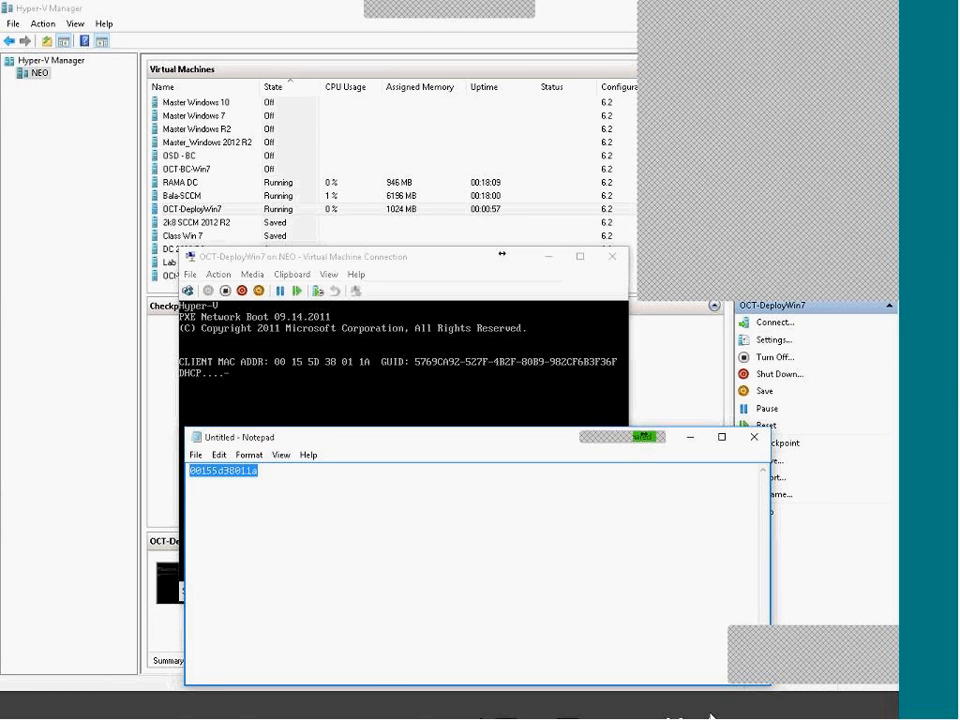
From Devices, start the Import Computer Information wizard for a single computer.
{"action": "mouse_move", "coordinate": [698, 714]}
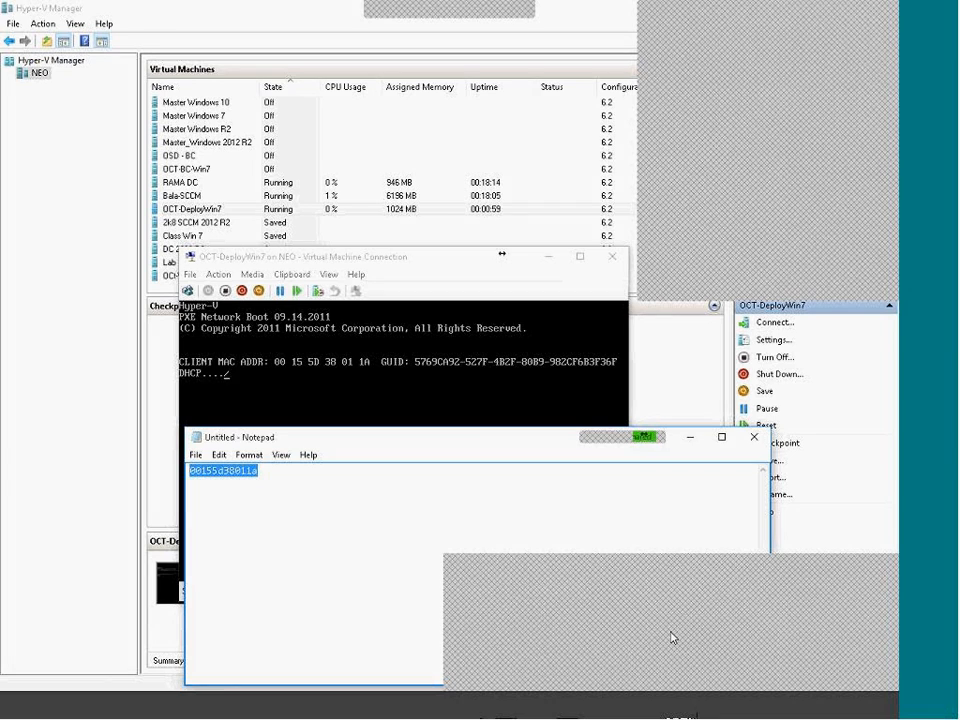
{"action": "left_click", "coordinate": [545, 652]}
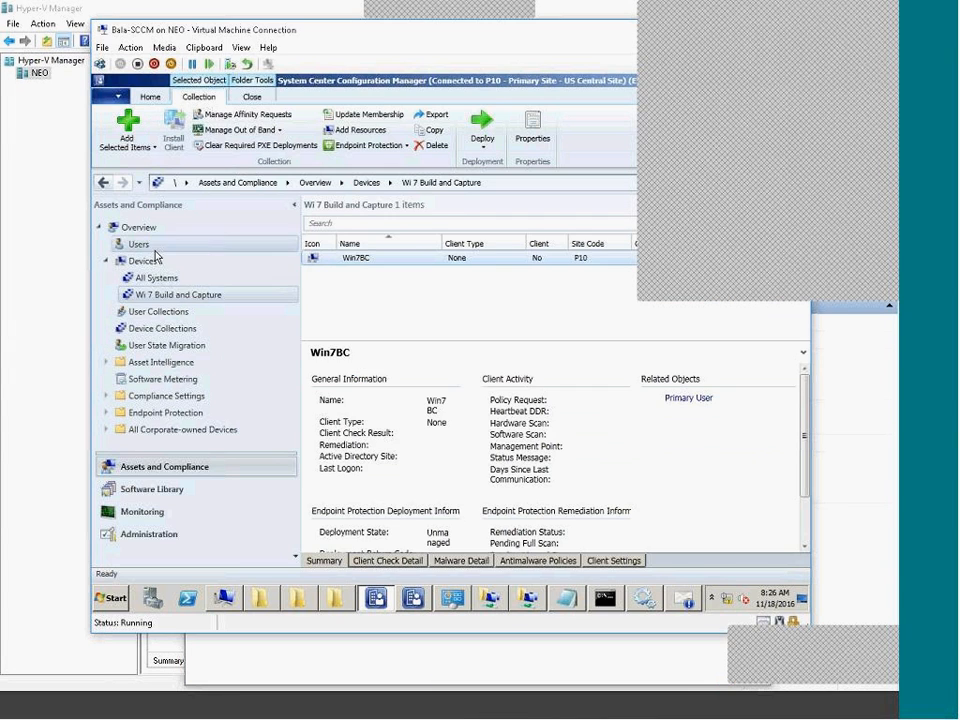
{"action": "left_click", "coordinate": [148, 260]}
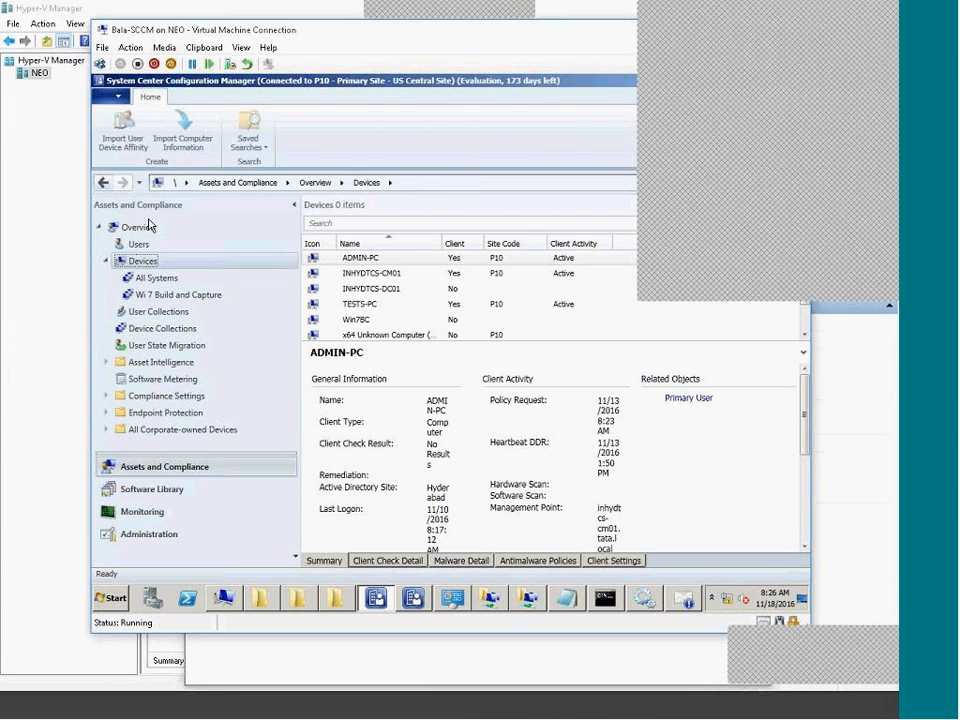
{"action": "left_click", "coordinate": [185, 142]}
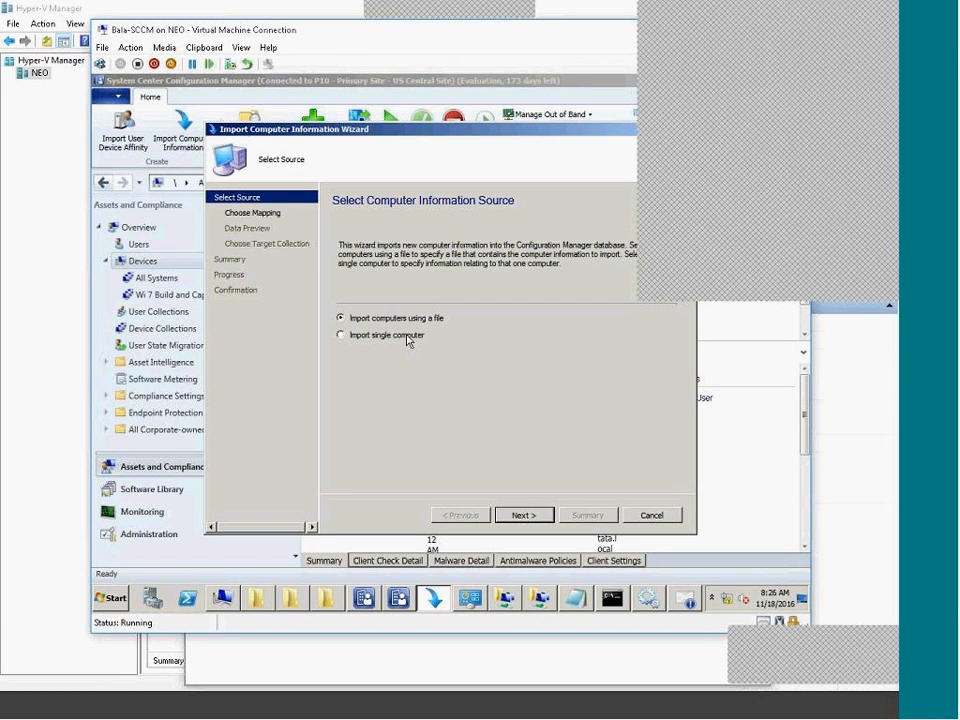
{"action": "left_click", "coordinate": [352, 335]}
{"action": "left_click", "coordinate": [524, 514]}
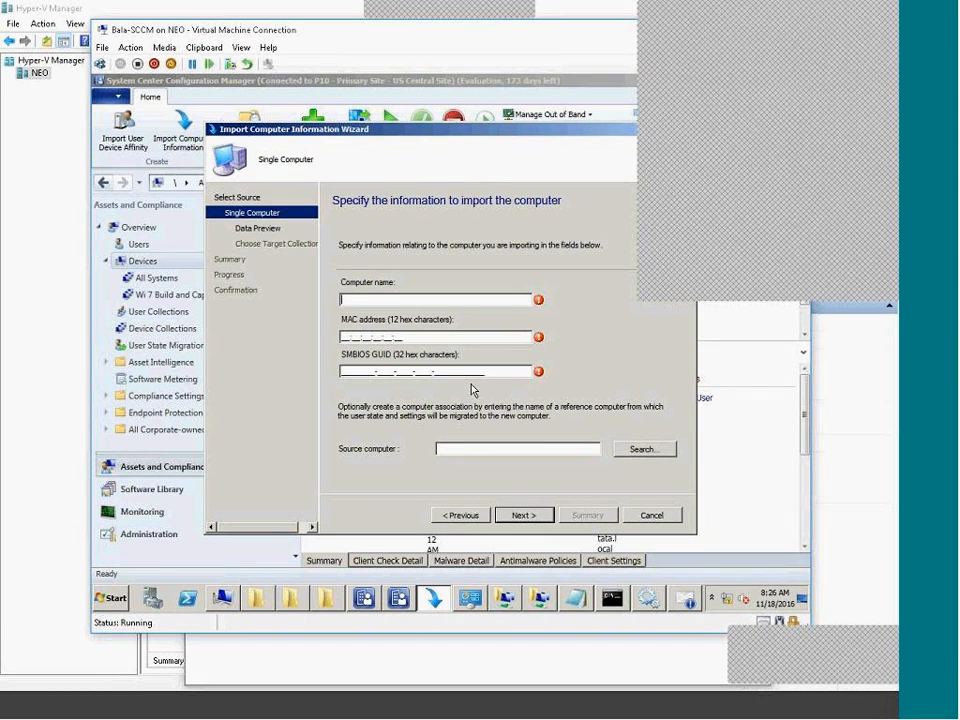
Enter computer name inhydtcs-pc01 and fill MAC 00:15:5D:38:01:1A from the clipboard.
{"action": "type", "text": "inhyd-cs-pc01"}
{"action": "left_click", "coordinate": [242, 47]}
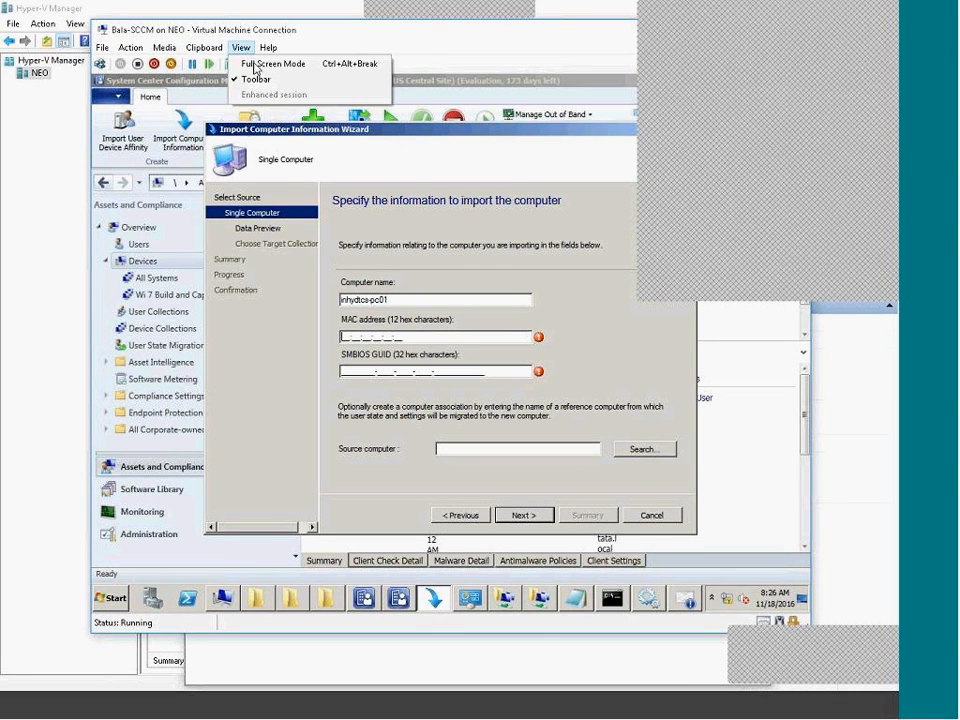
{"action": "left_click", "coordinate": [232, 63]}
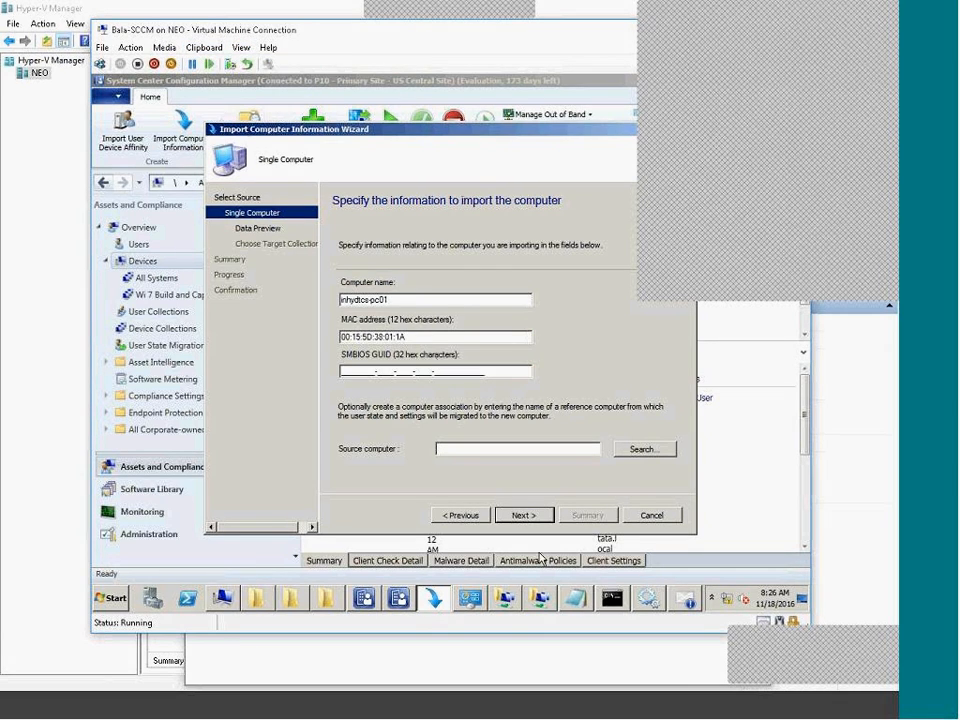
Pass the data preview and choose 'Add computers to the following collection'.
{"action": "left_click", "coordinate": [526, 516]}
{"action": "left_click", "coordinate": [524, 515]}
{"action": "left_click", "coordinate": [455, 256]}
{"action": "left_click_drag", "start_coordinate": [491, 139], "coordinate": [350, 156]}
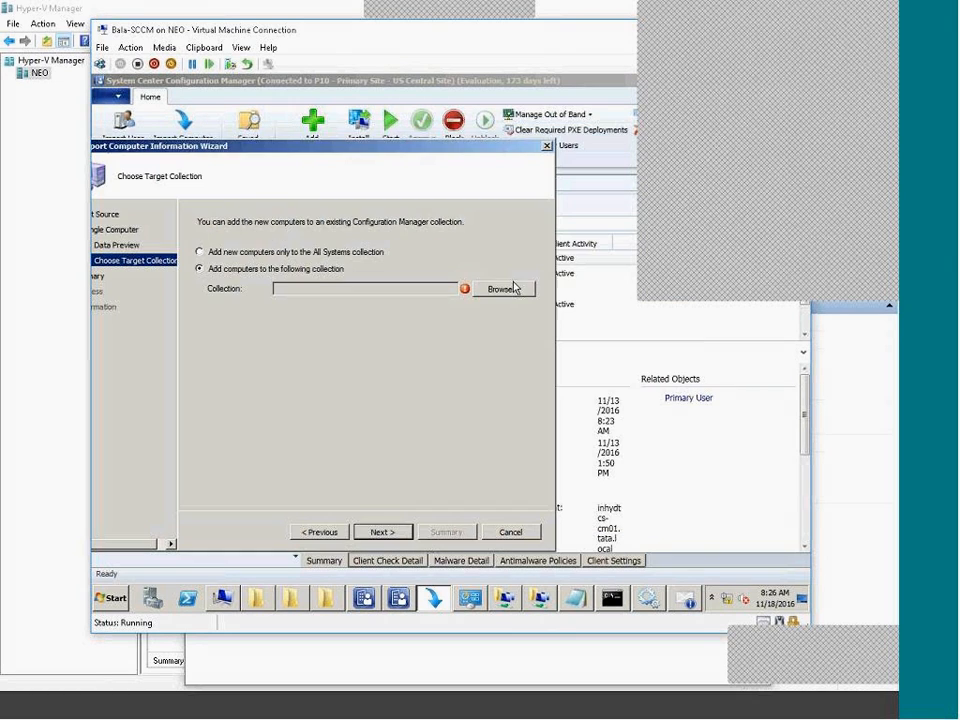